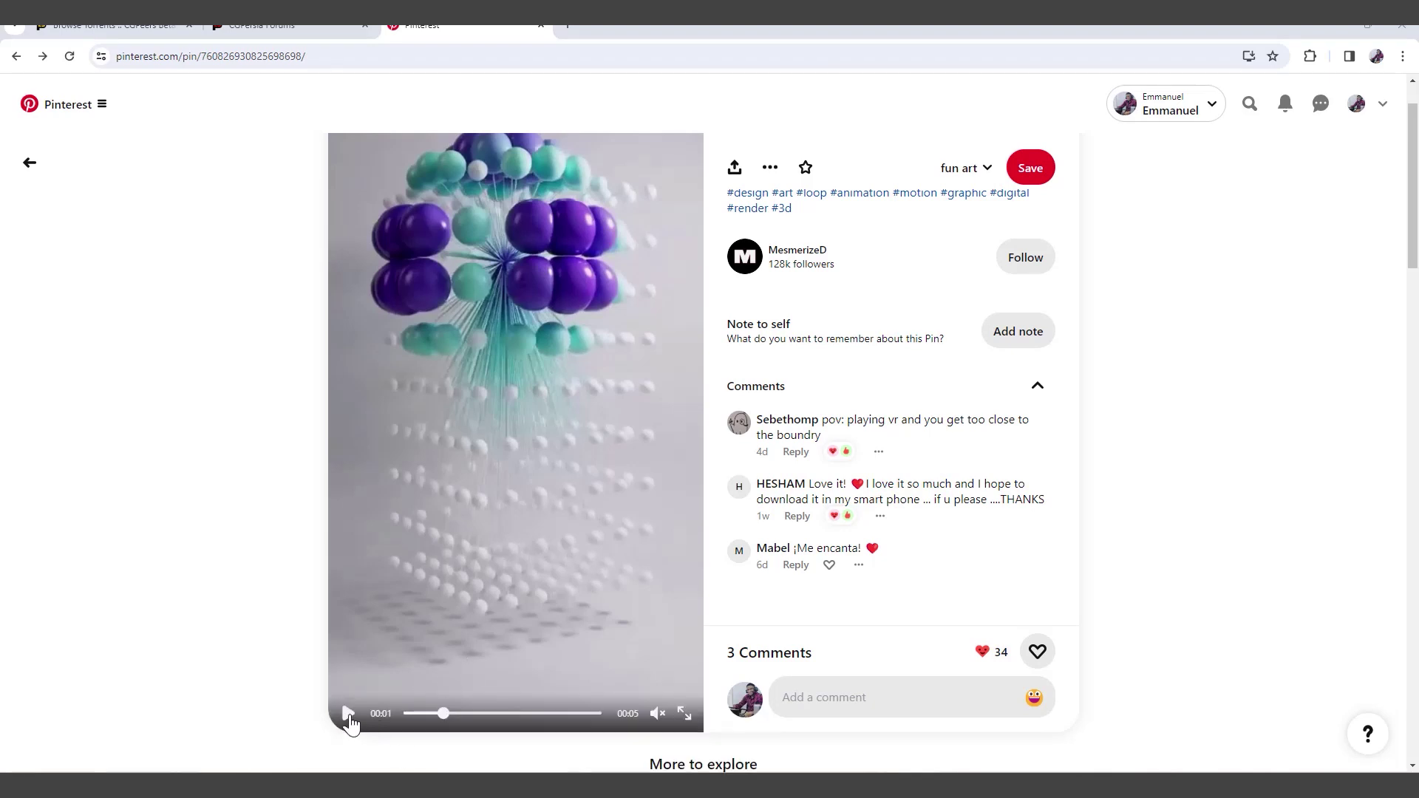
- Play the reference sphere animation on the pin several times and enlarge it to full screen
{"action": "left_click", "coordinate": [347, 714]}
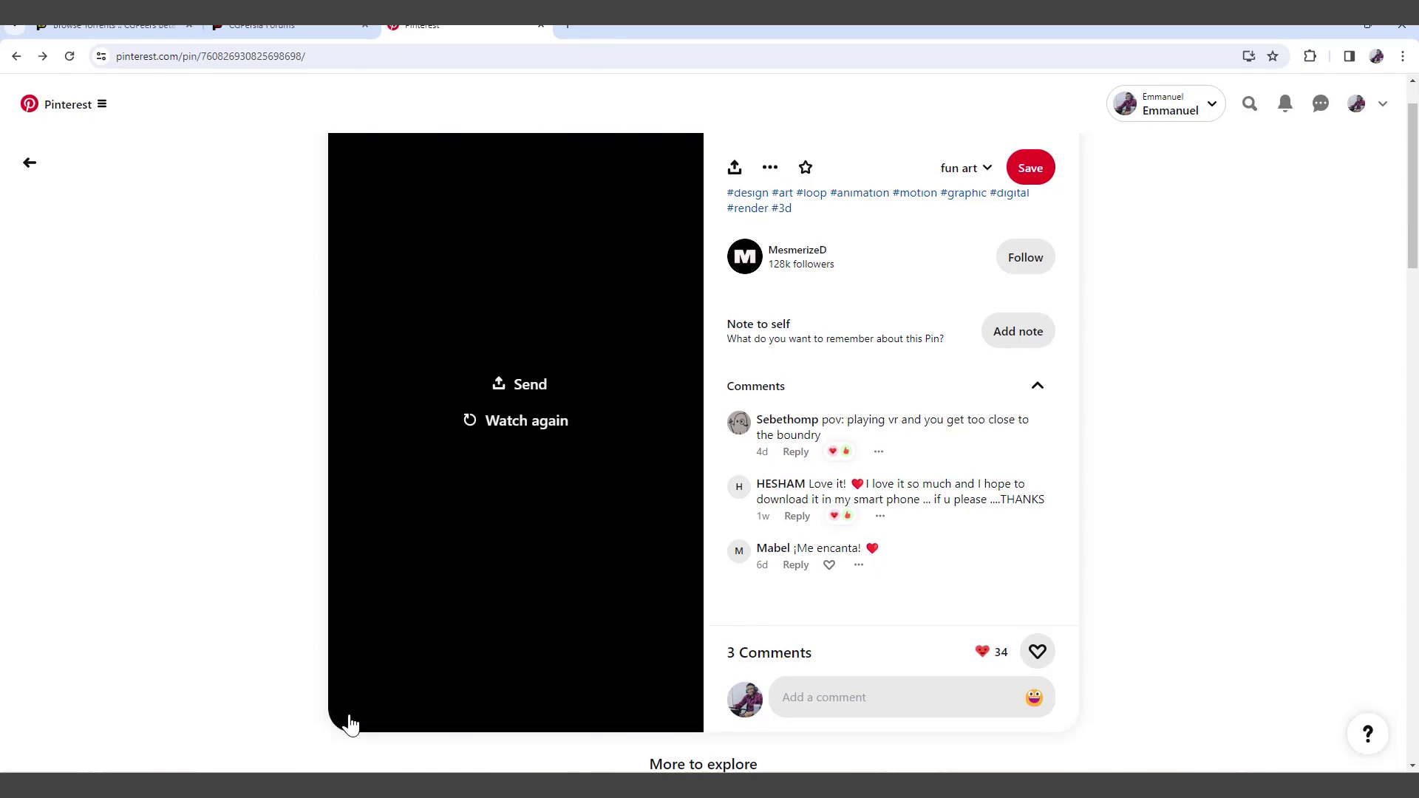
{"action": "left_click", "coordinate": [471, 423]}
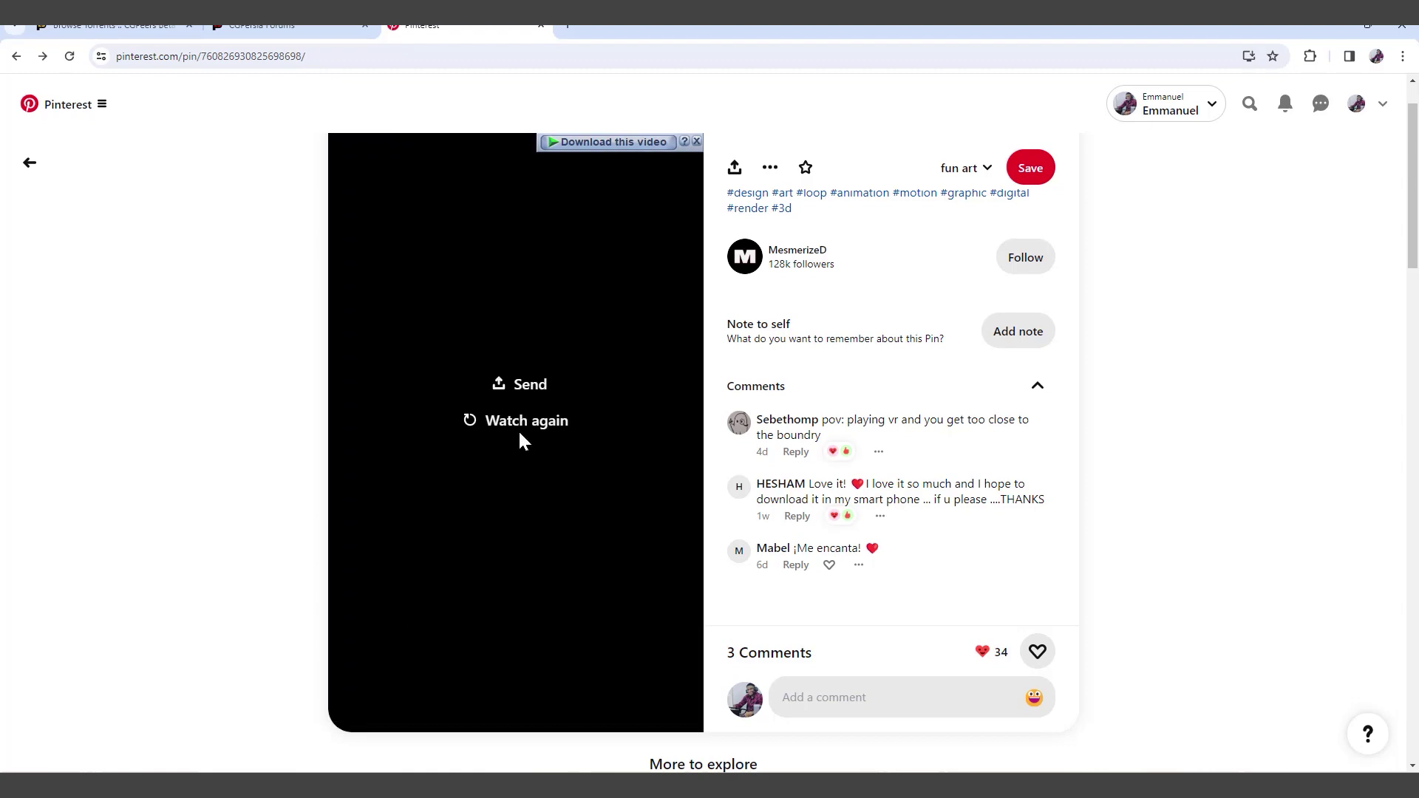
{"action": "left_click", "coordinate": [470, 422]}
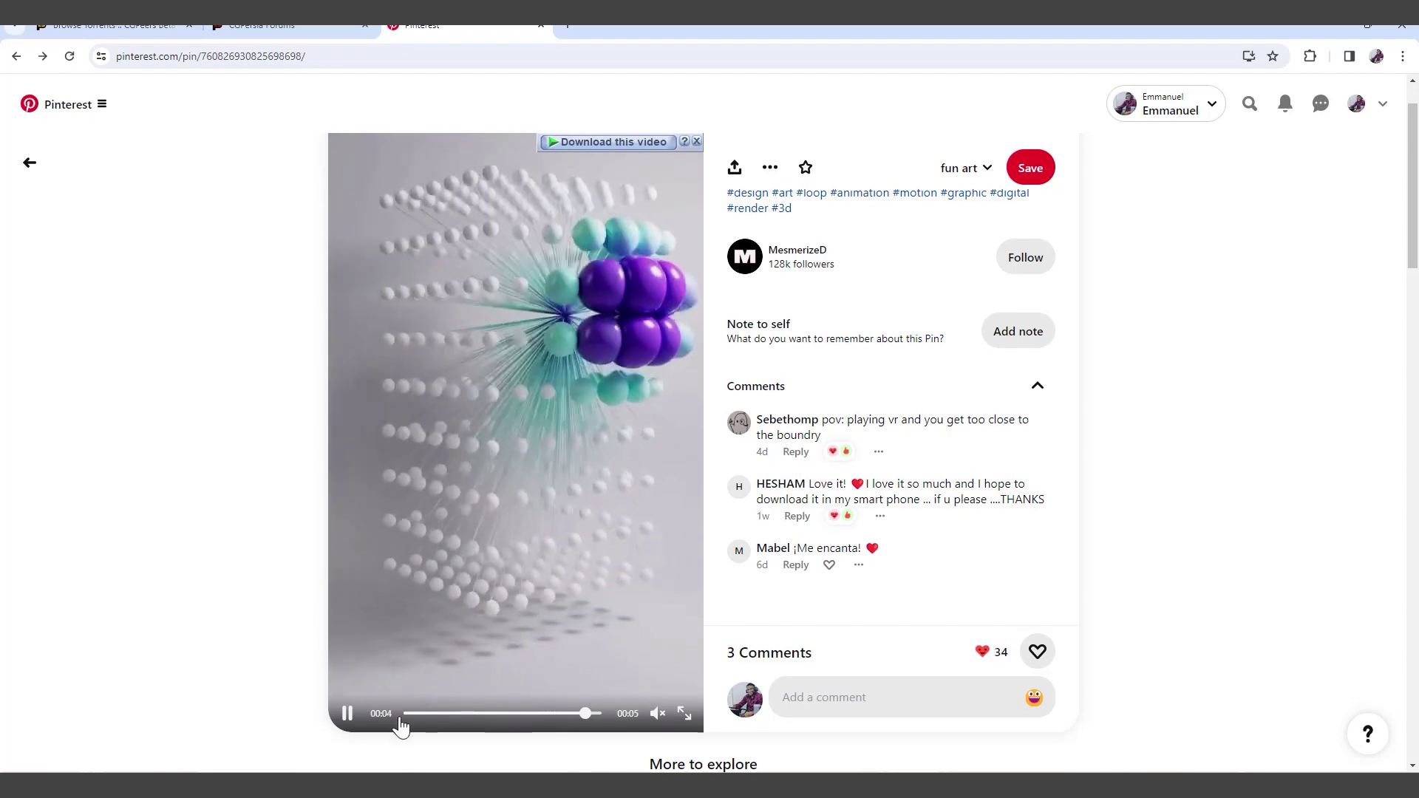
{"action": "left_click", "coordinate": [476, 423]}
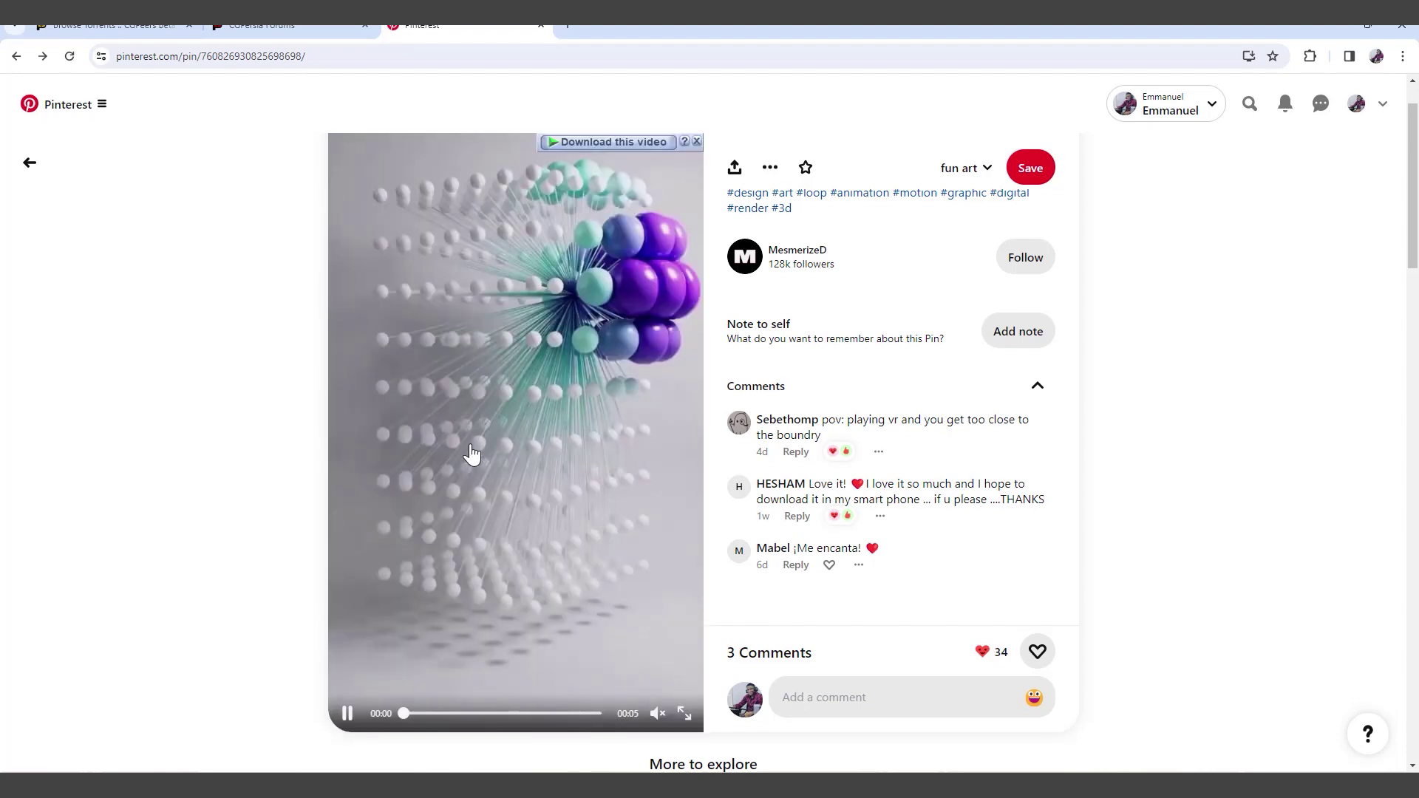
{"action": "left_click", "coordinate": [683, 714]}
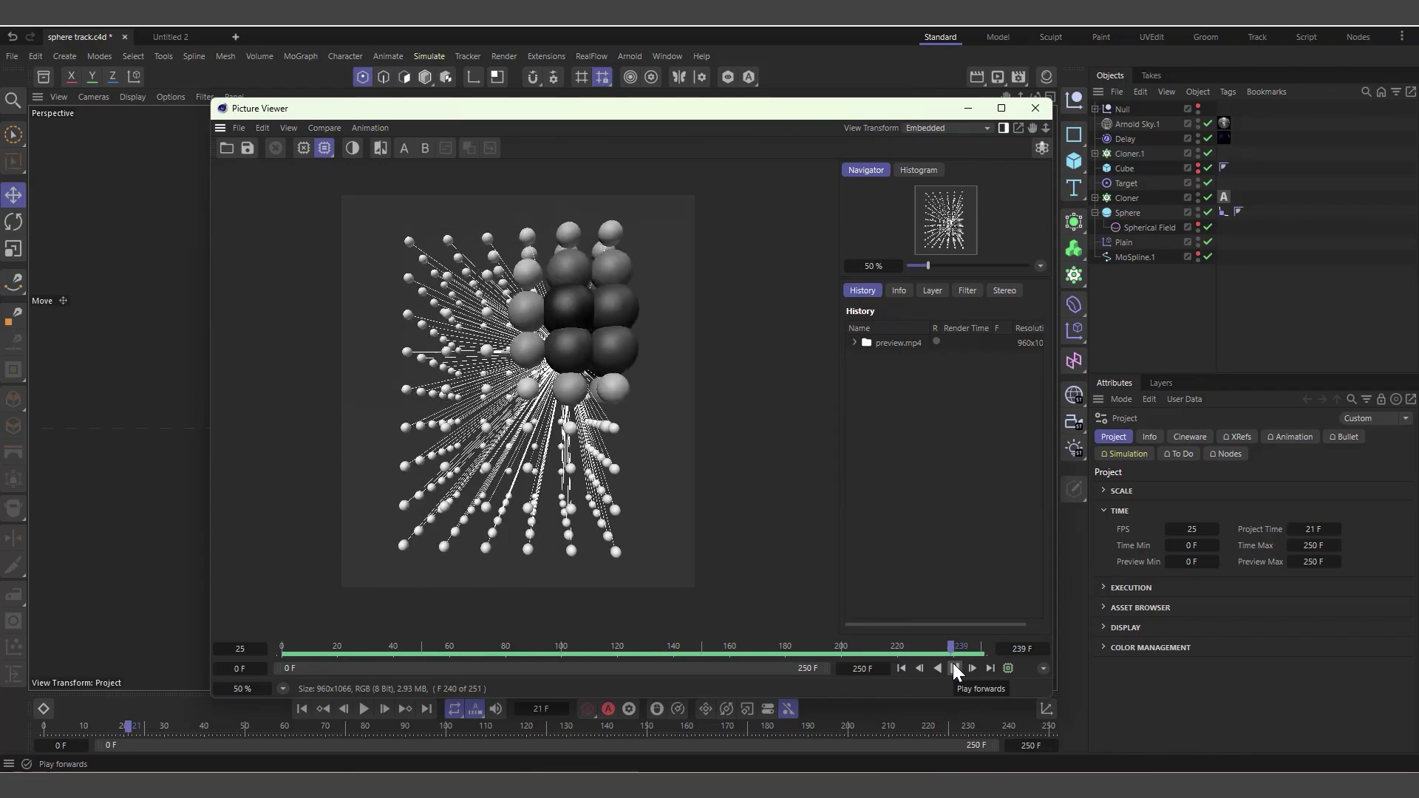
- Compare the Pinterest reference video with the preview.mp4 animation in Cinema 4D's Picture Viewer, and pause the playback
{"action": "mouse_move", "coordinate": [890, 785]}
{"action": "left_click", "coordinate": [879, 744]}
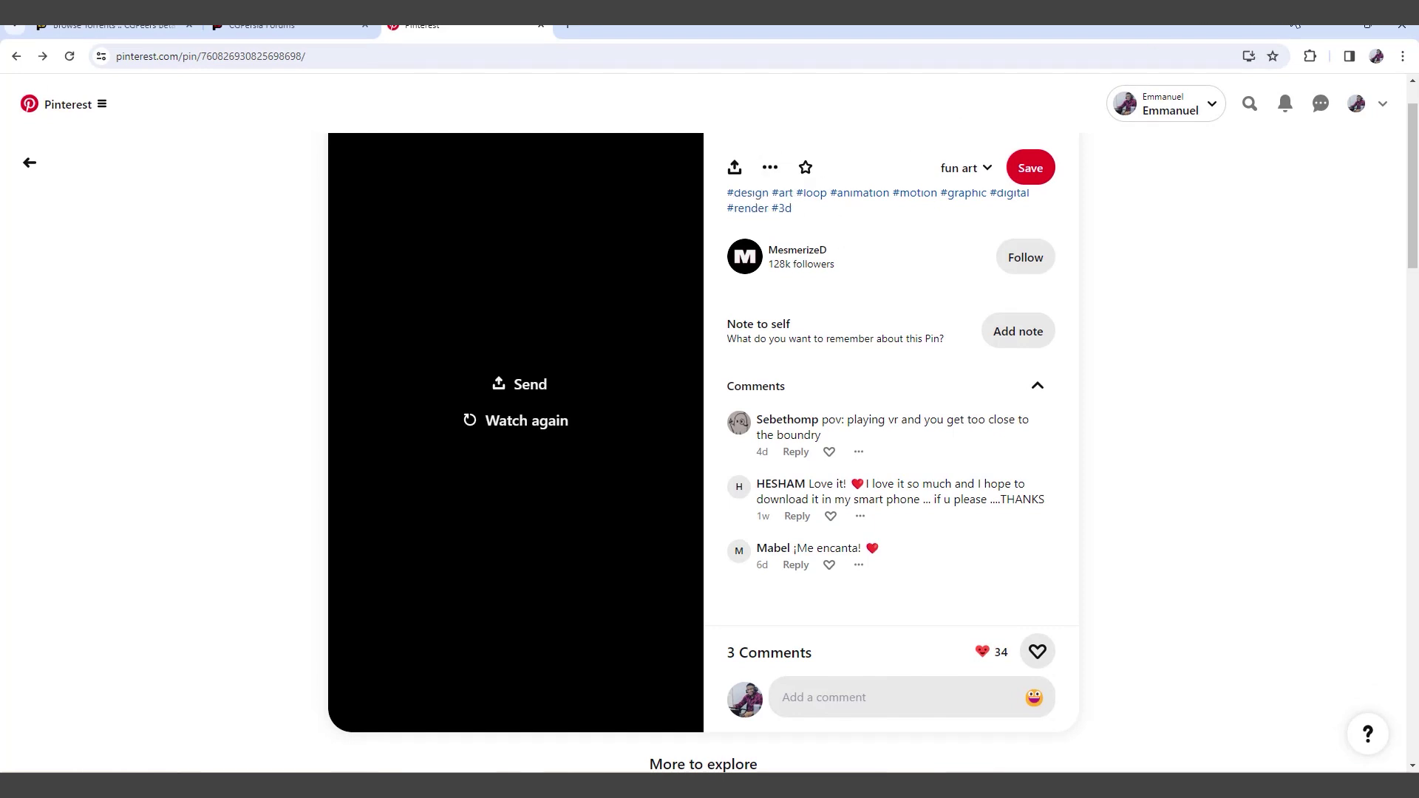
{"action": "left_click", "coordinate": [1337, 28]}
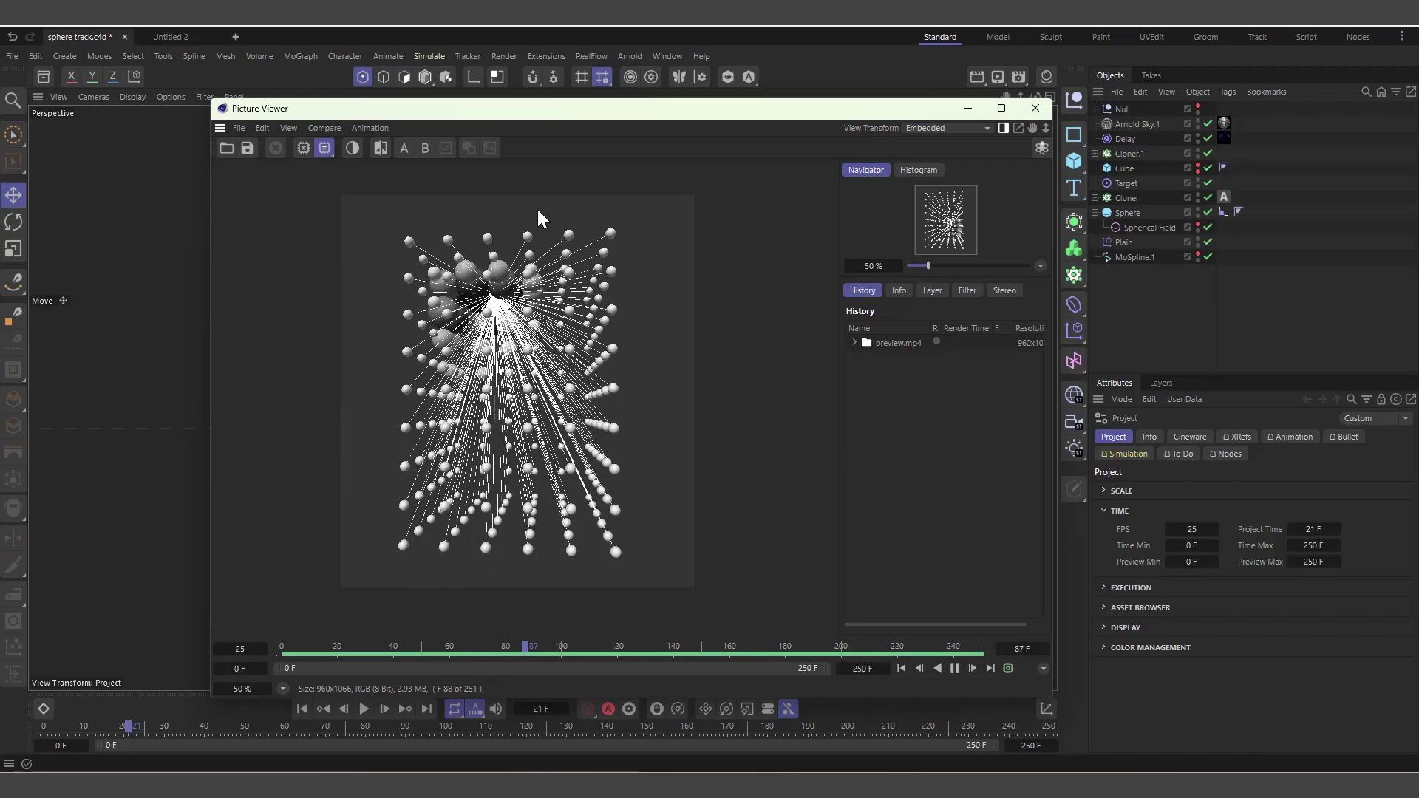
{"action": "left_click", "coordinate": [955, 668]}
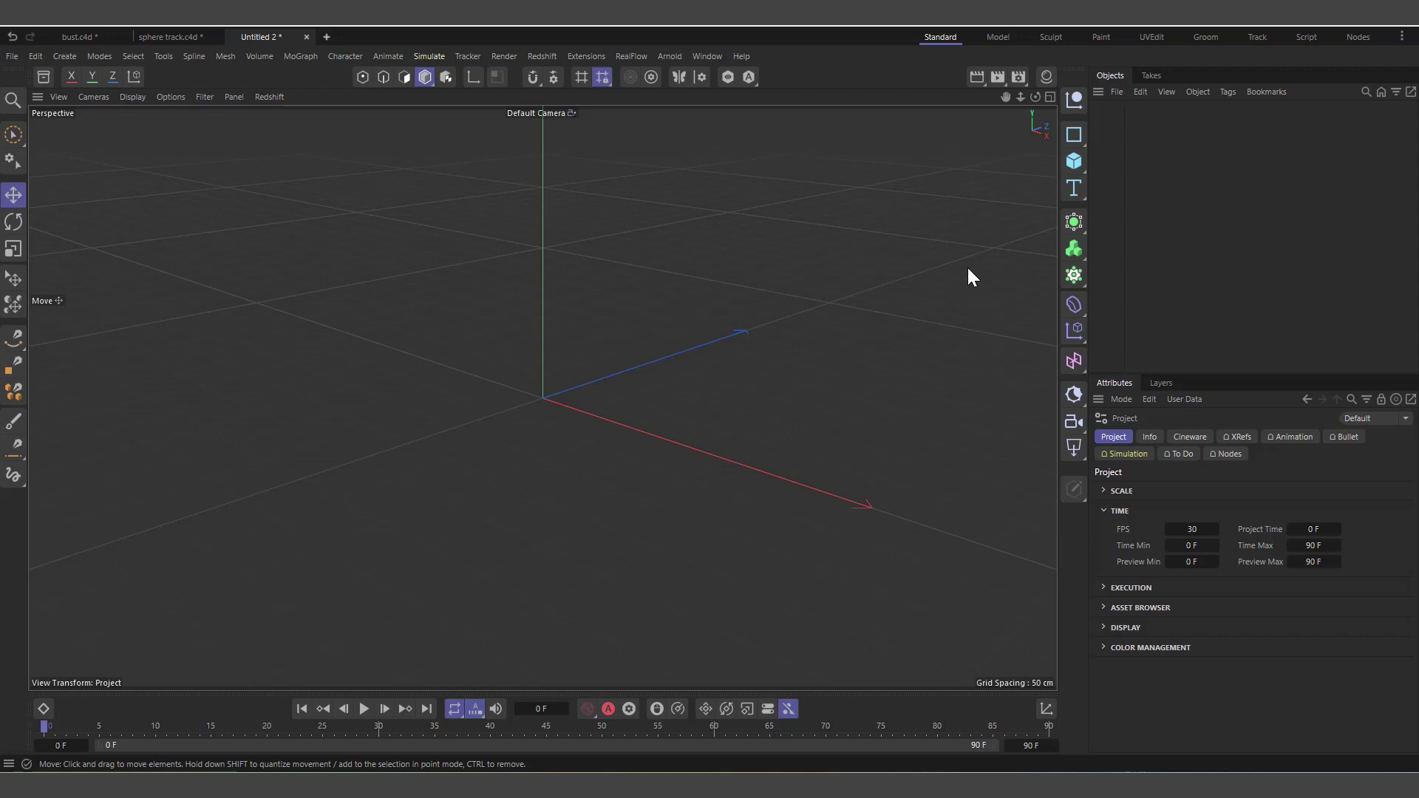
- Add a Helix spline and set its start radius and end radius to 0 cm to make a straight line
{"action": "left_click", "coordinate": [1073, 133]}
{"action": "left_click", "coordinate": [1129, 185]}
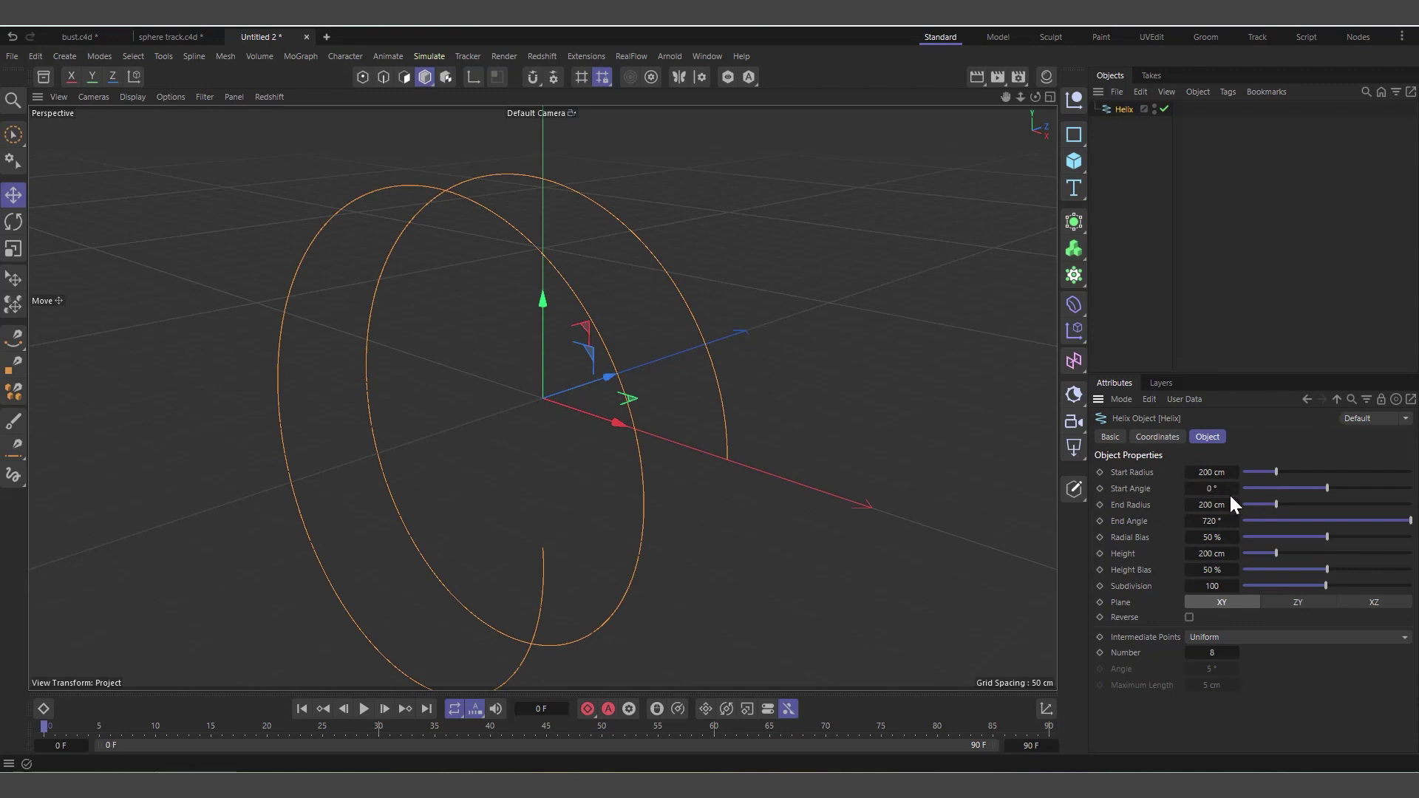
{"action": "left_click_drag", "start_coordinate": [1274, 473], "coordinate": [1168, 481]}
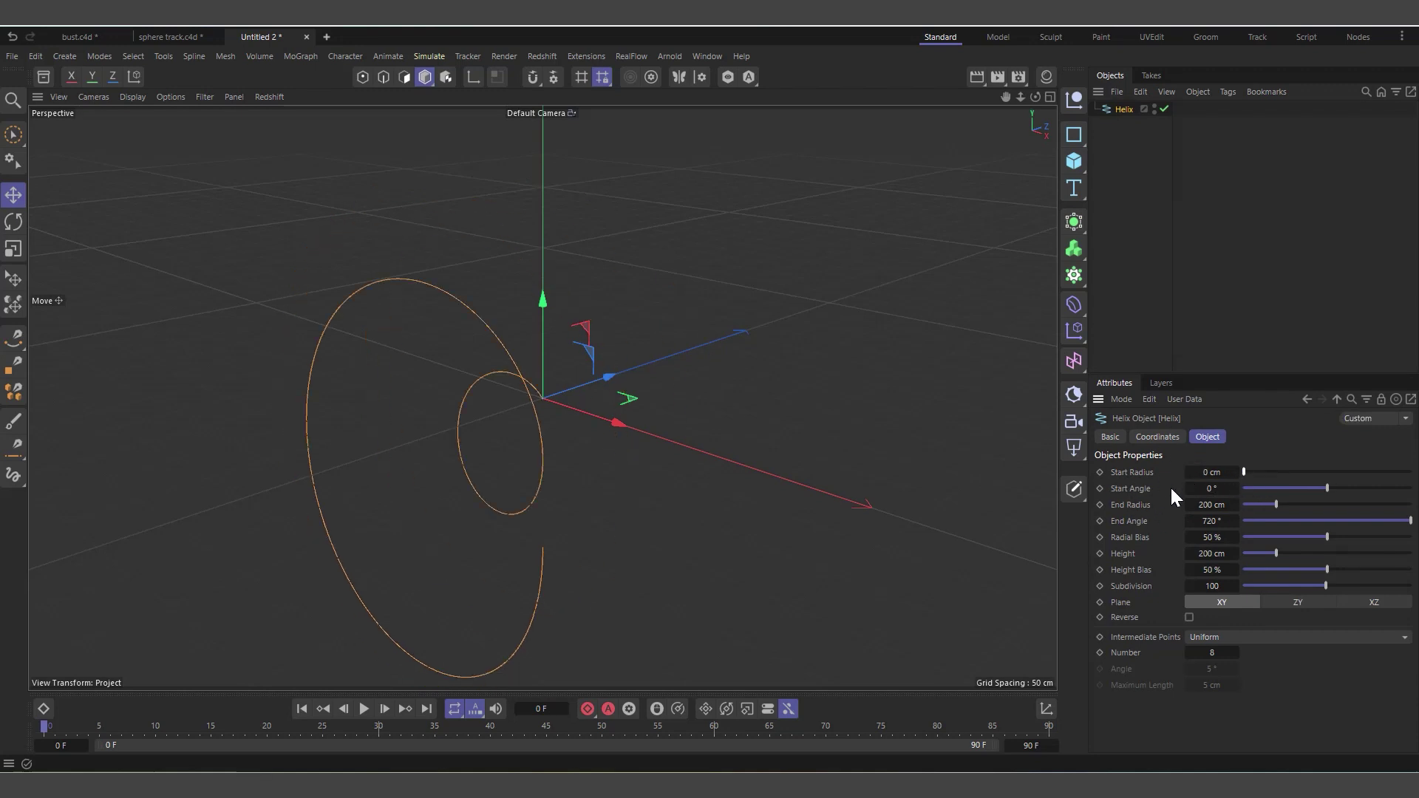
{"action": "left_click_drag", "start_coordinate": [1275, 504], "coordinate": [1186, 510]}
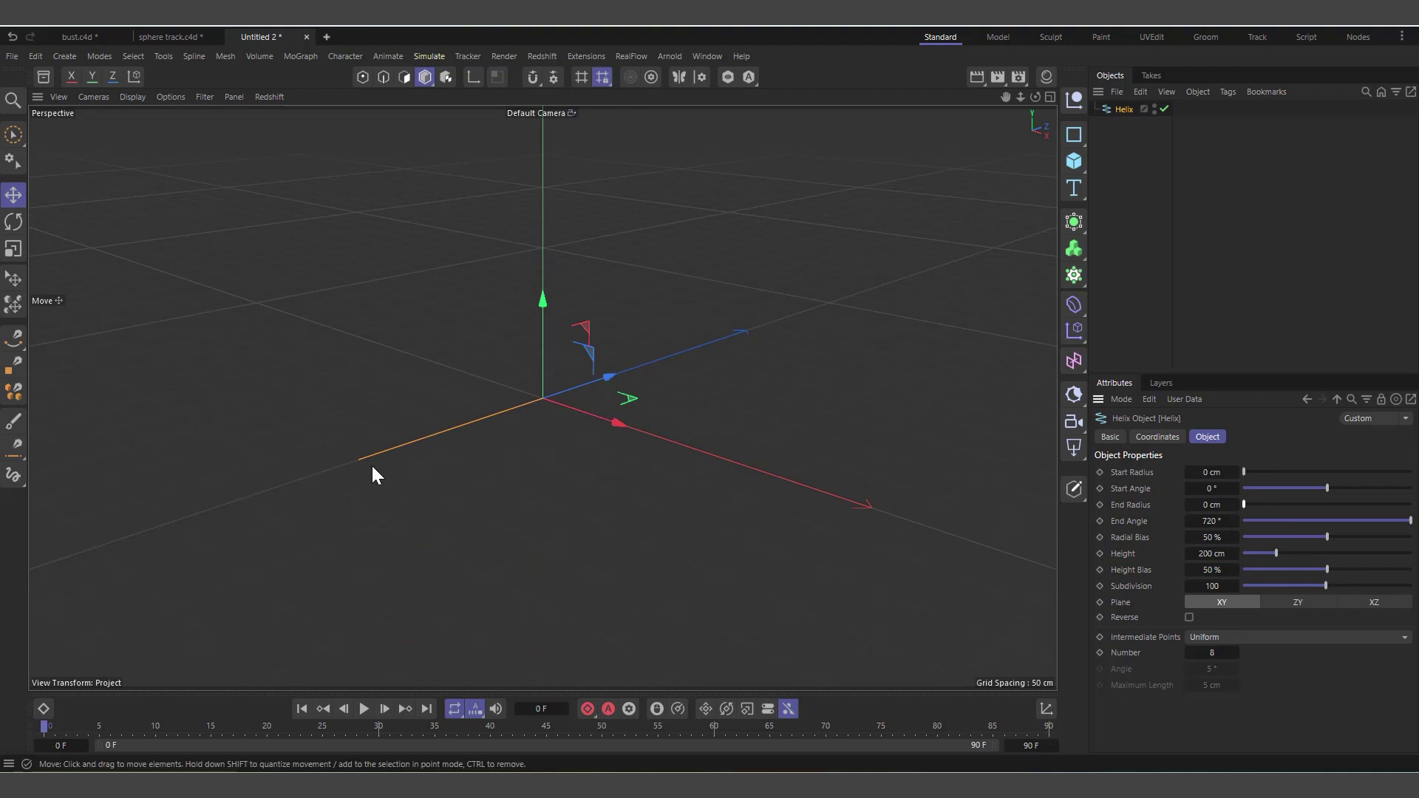
- Add a Target animation tag to the Helix
{"action": "left_click_drag", "start_coordinate": [711, 337], "coordinate": [678, 391], "text": "alt"}
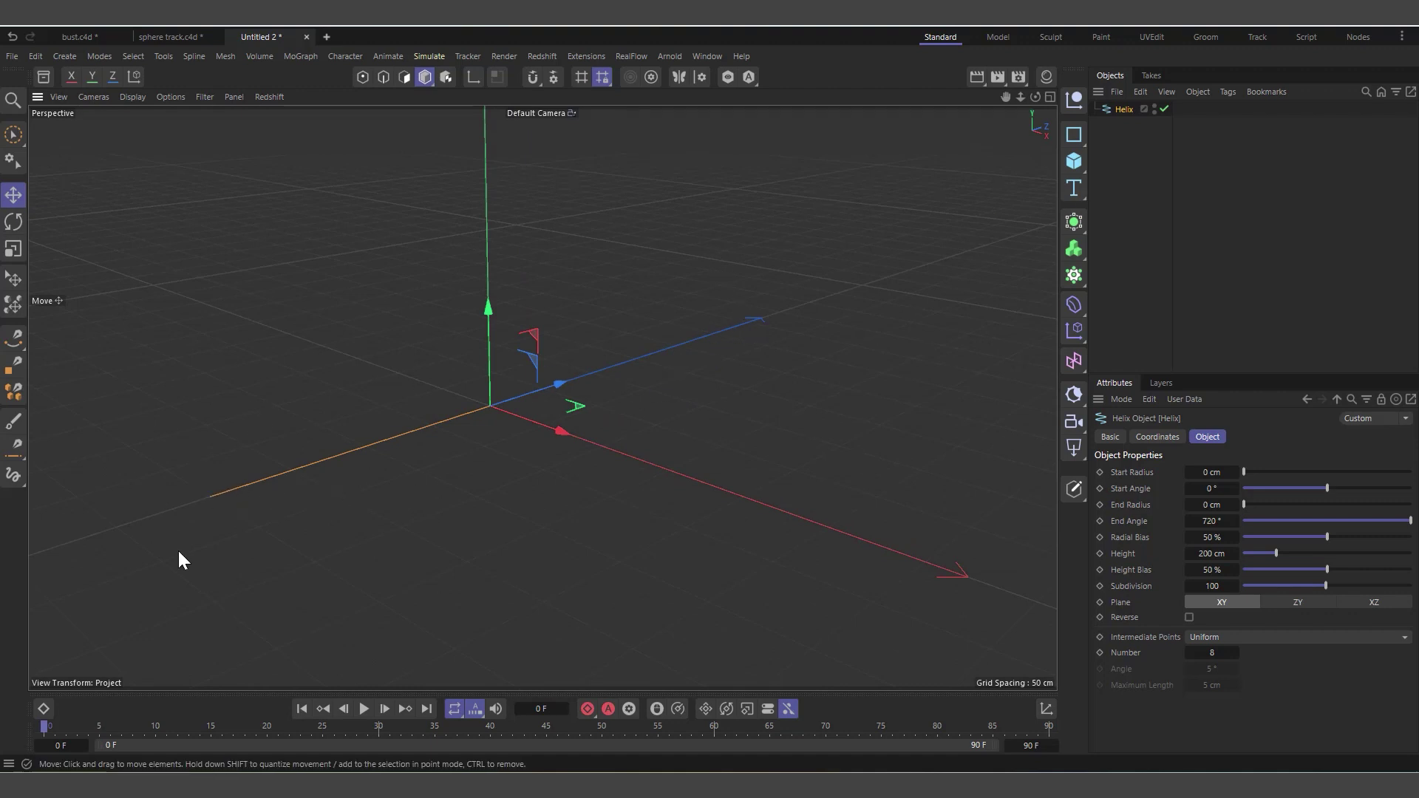
{"action": "right_click", "coordinate": [1121, 110]}
{"action": "mouse_move", "coordinate": [1141, 118]}
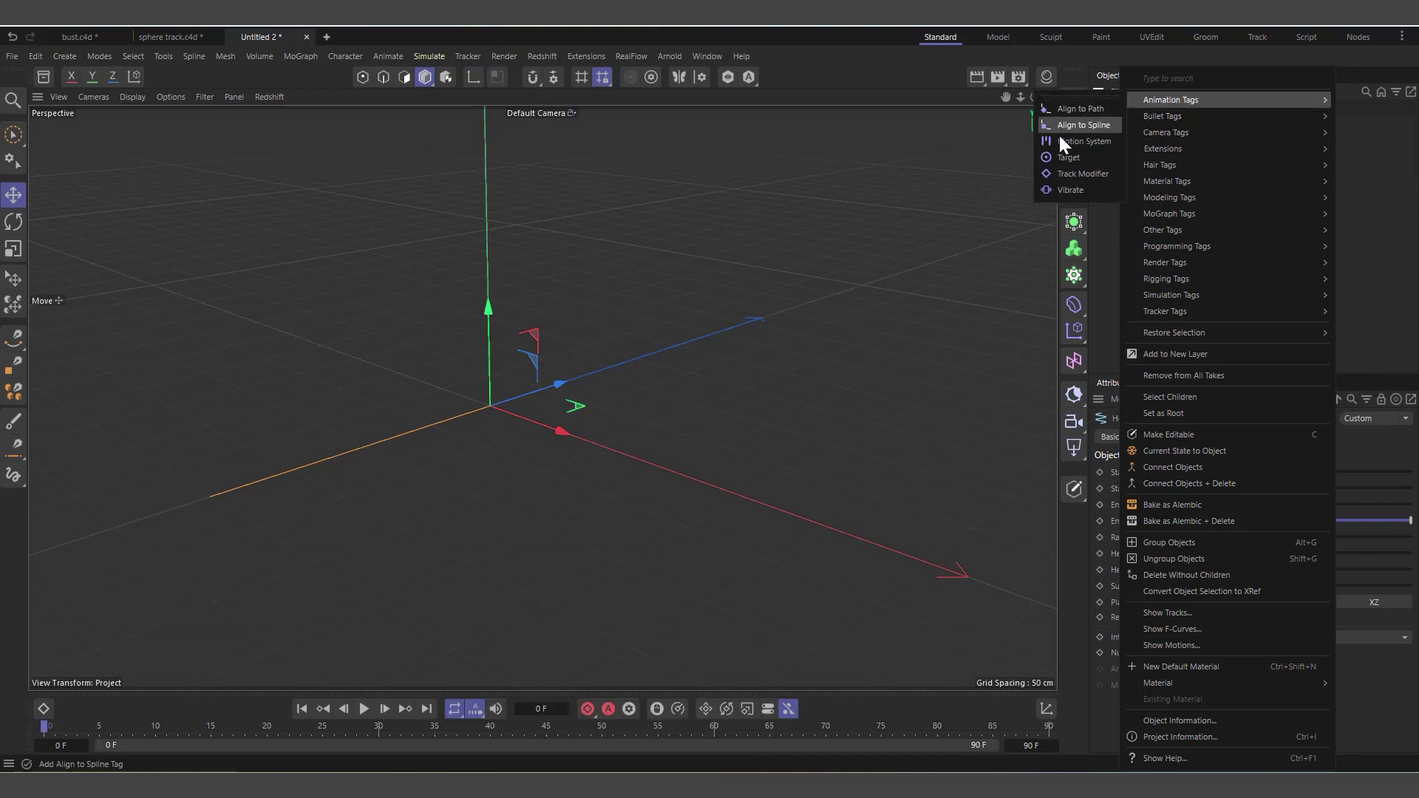
{"action": "left_click", "coordinate": [1066, 158]}
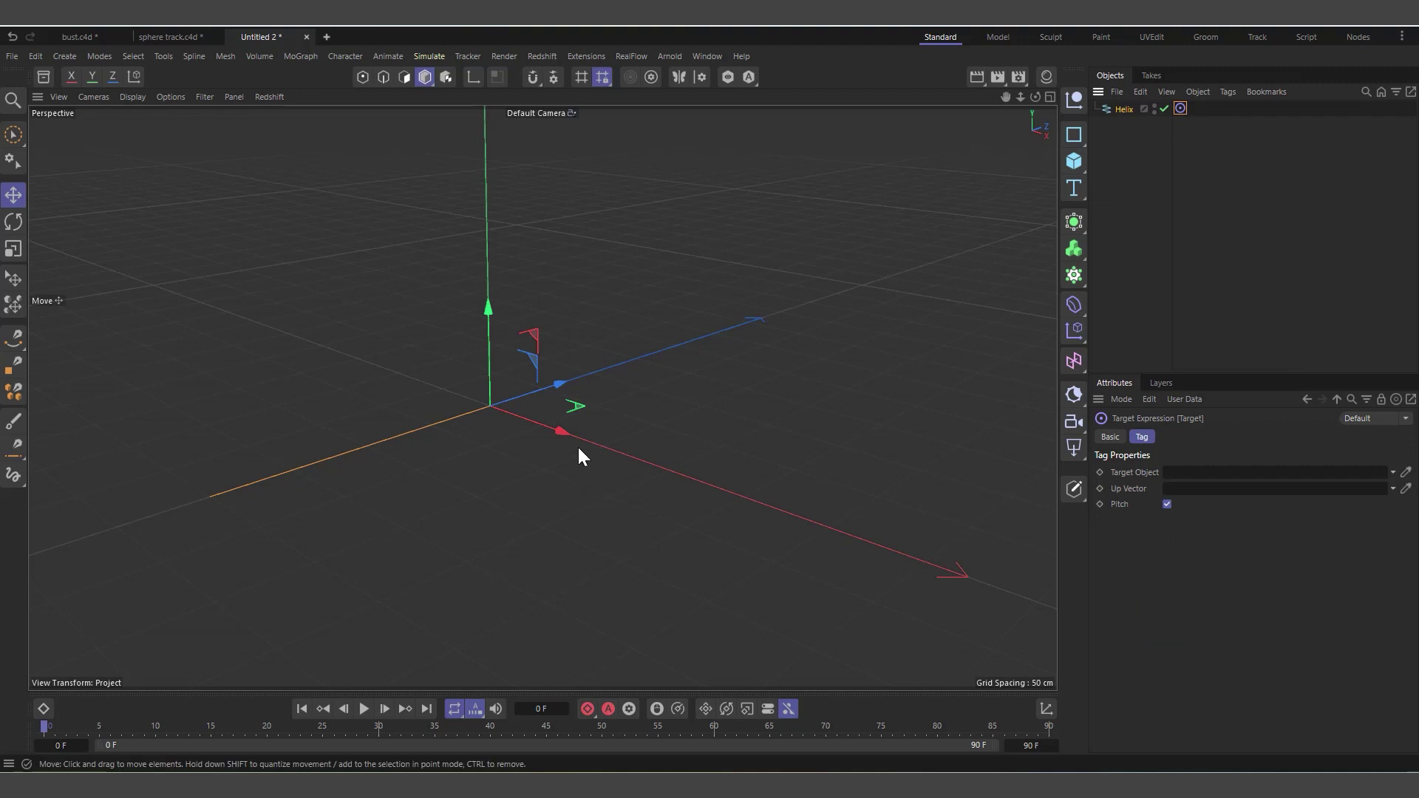
- Add a Sphere to the scene and set its radius to 3 cm
{"action": "left_click", "coordinate": [1076, 160]}
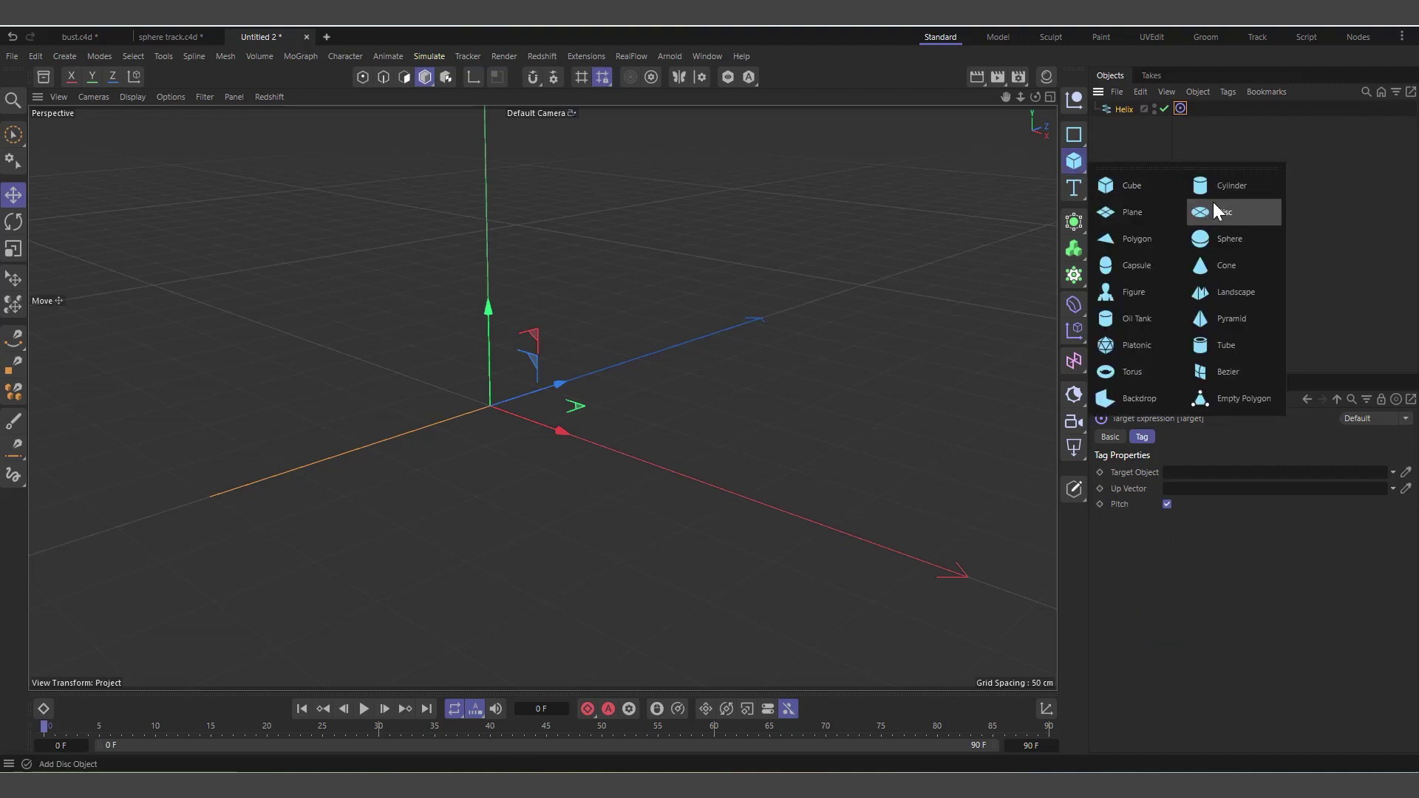
{"action": "left_click", "coordinate": [1217, 241]}
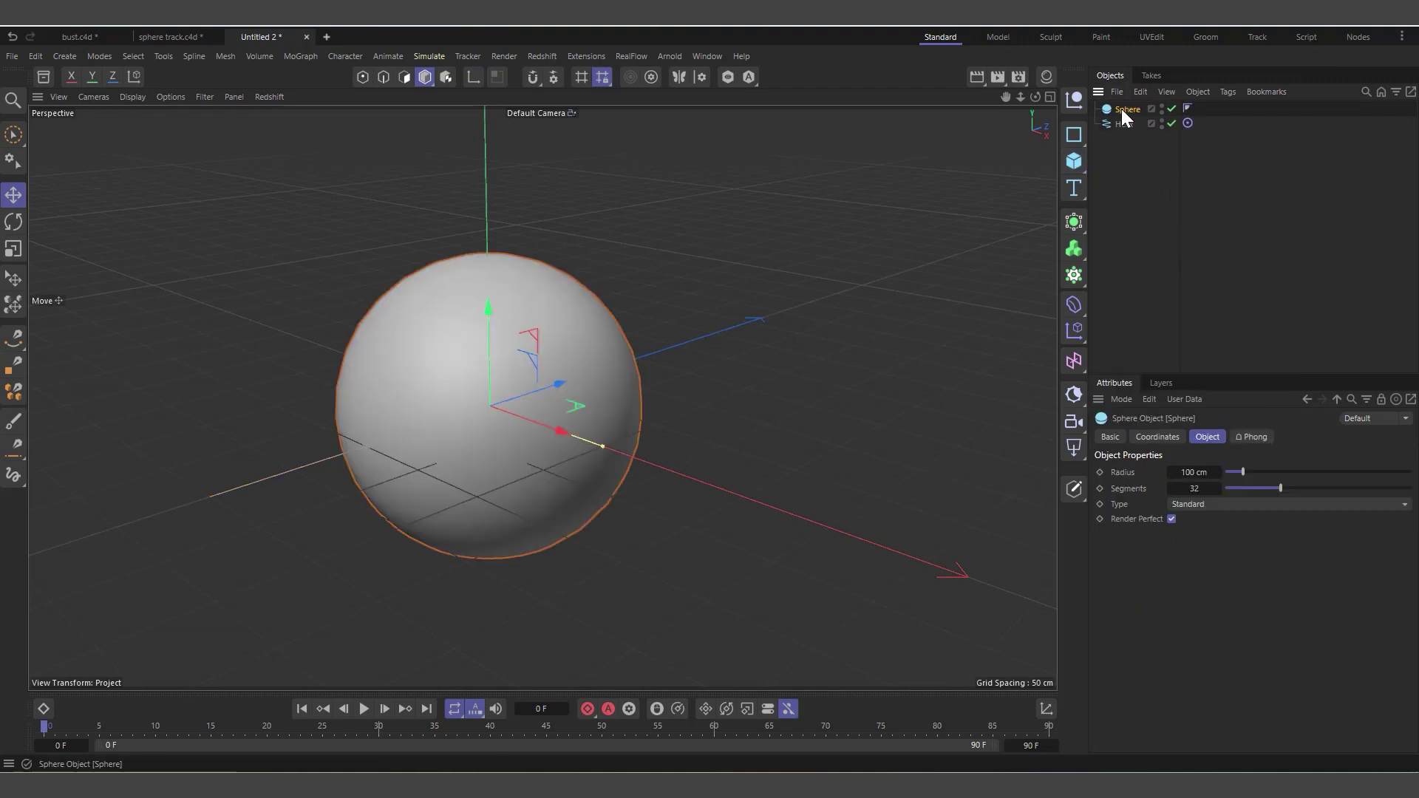
{"action": "double_click", "coordinate": [1193, 471]}
{"action": "type", "text": "3"}
{"action": "key", "text": "Return"}
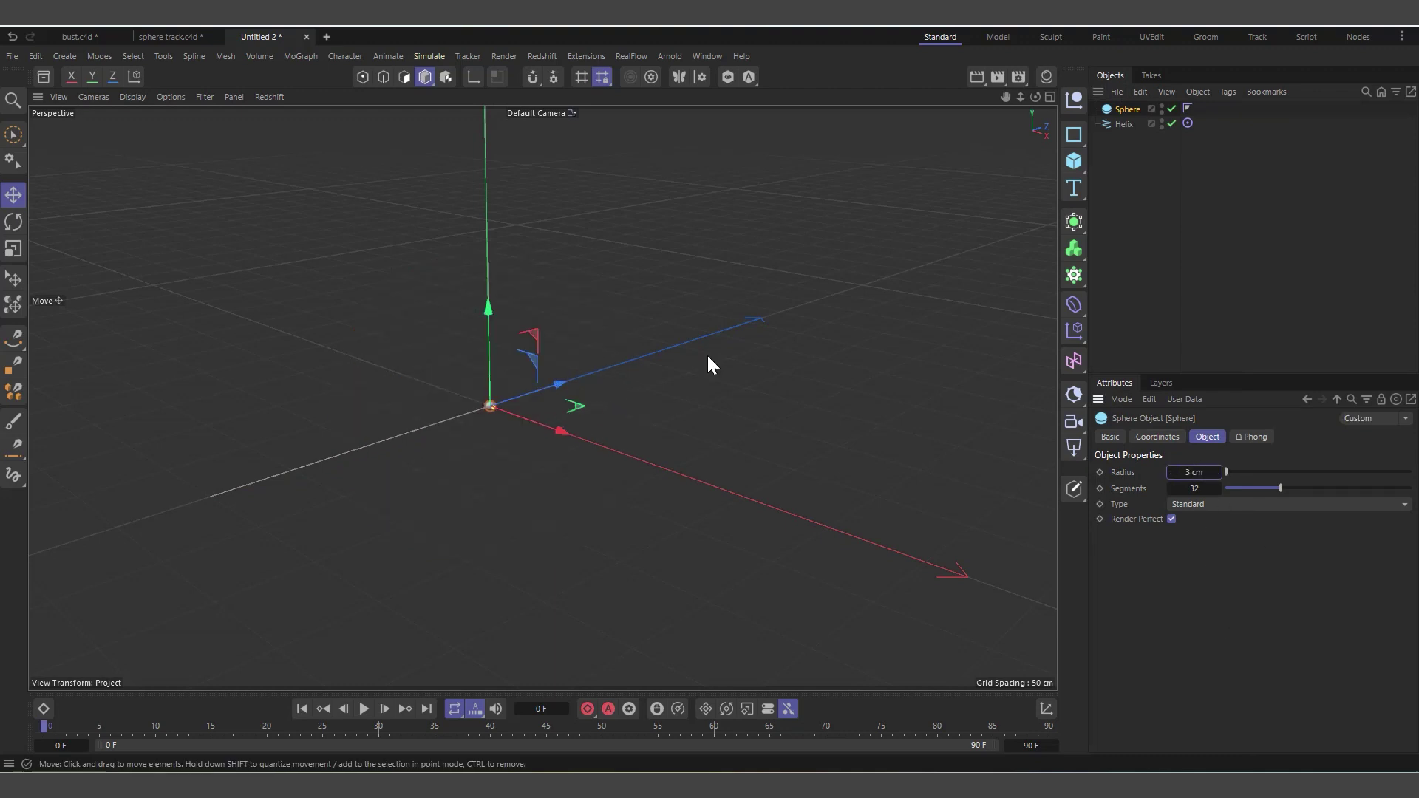
- Assign the Sphere as target object of the Helix's Target tag and move the sphere up and away from the origin
{"action": "left_click", "coordinate": [1187, 122]}
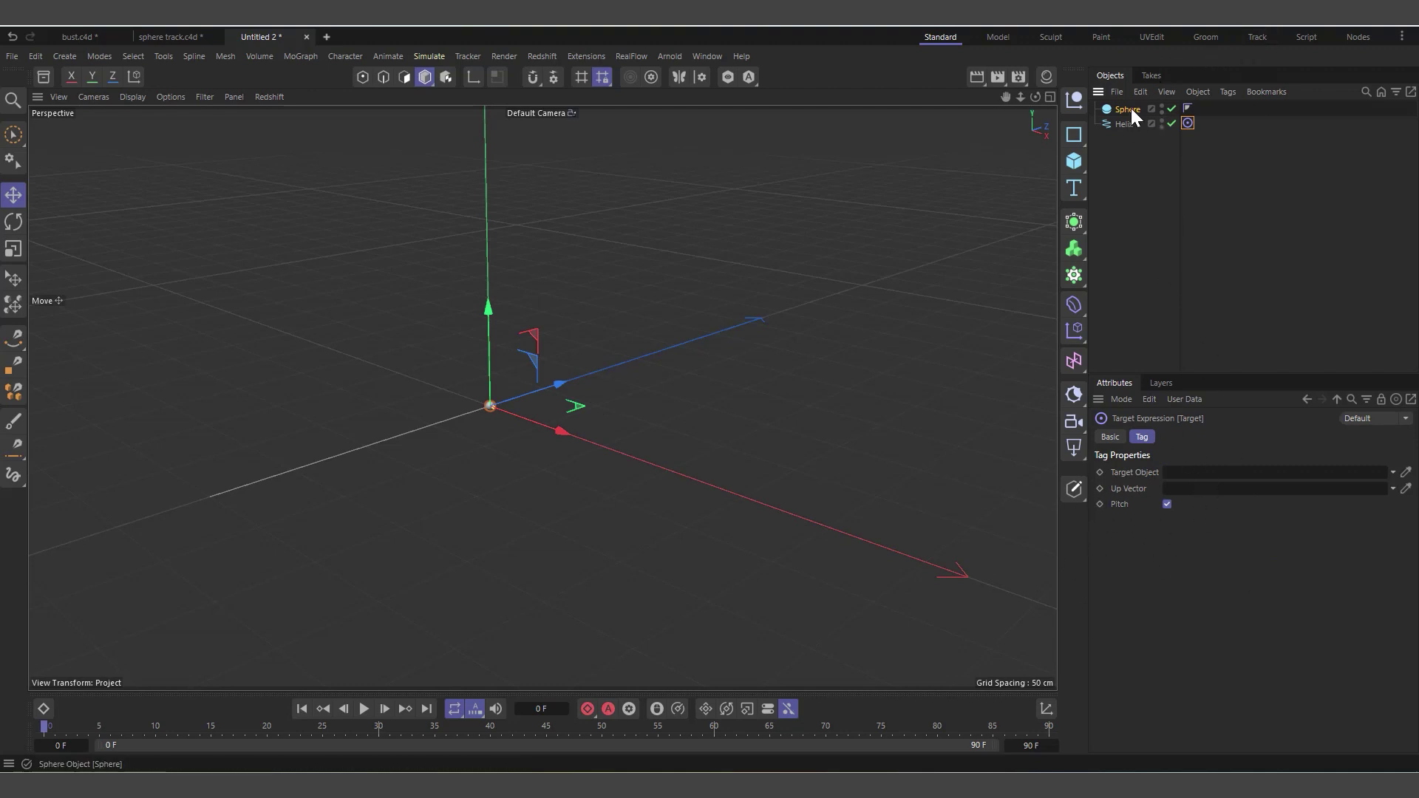
{"action": "left_click_drag", "start_coordinate": [1173, 447], "coordinate": [1177, 476]}
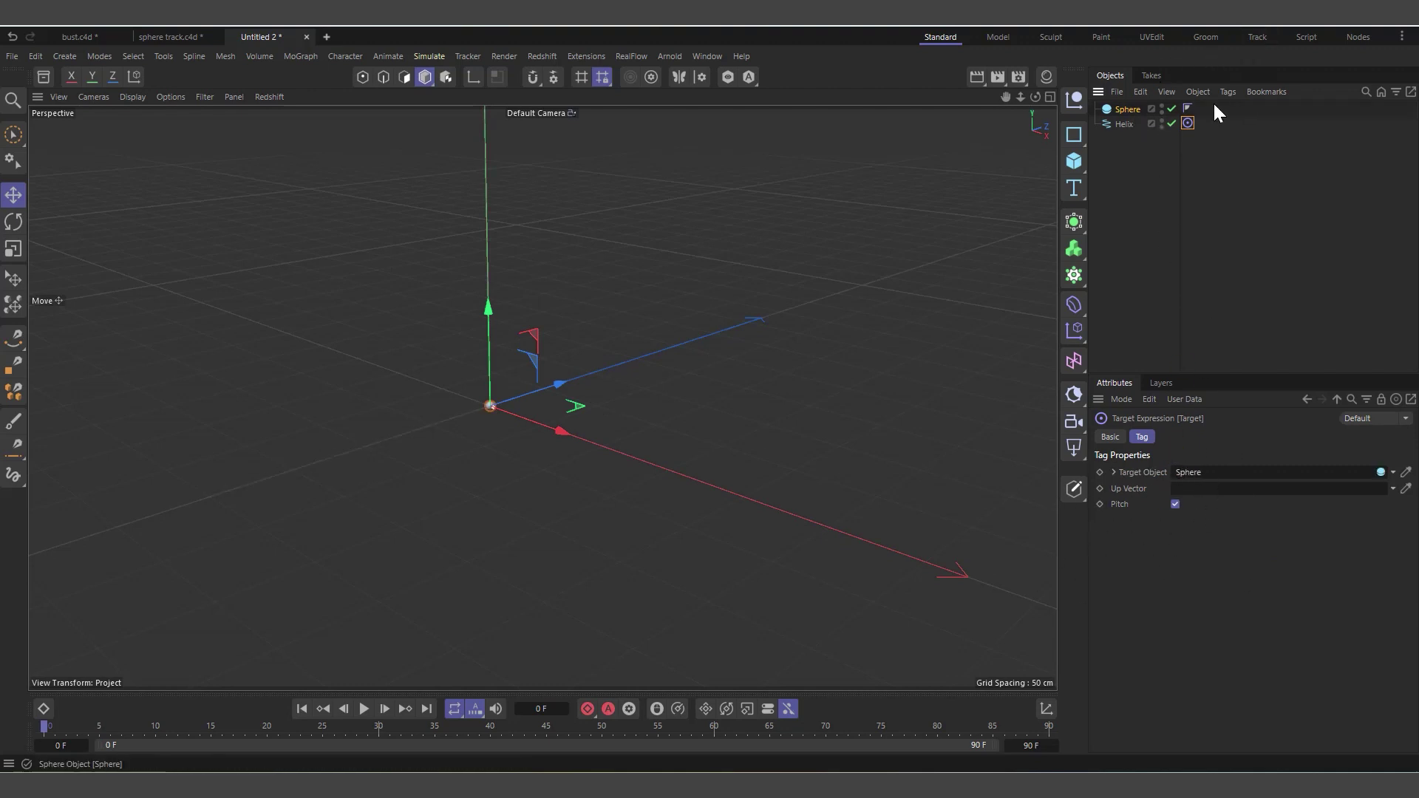
{"action": "left_click", "coordinate": [1106, 108]}
{"action": "left_click_drag", "start_coordinate": [482, 386], "coordinate": [742, 201]}
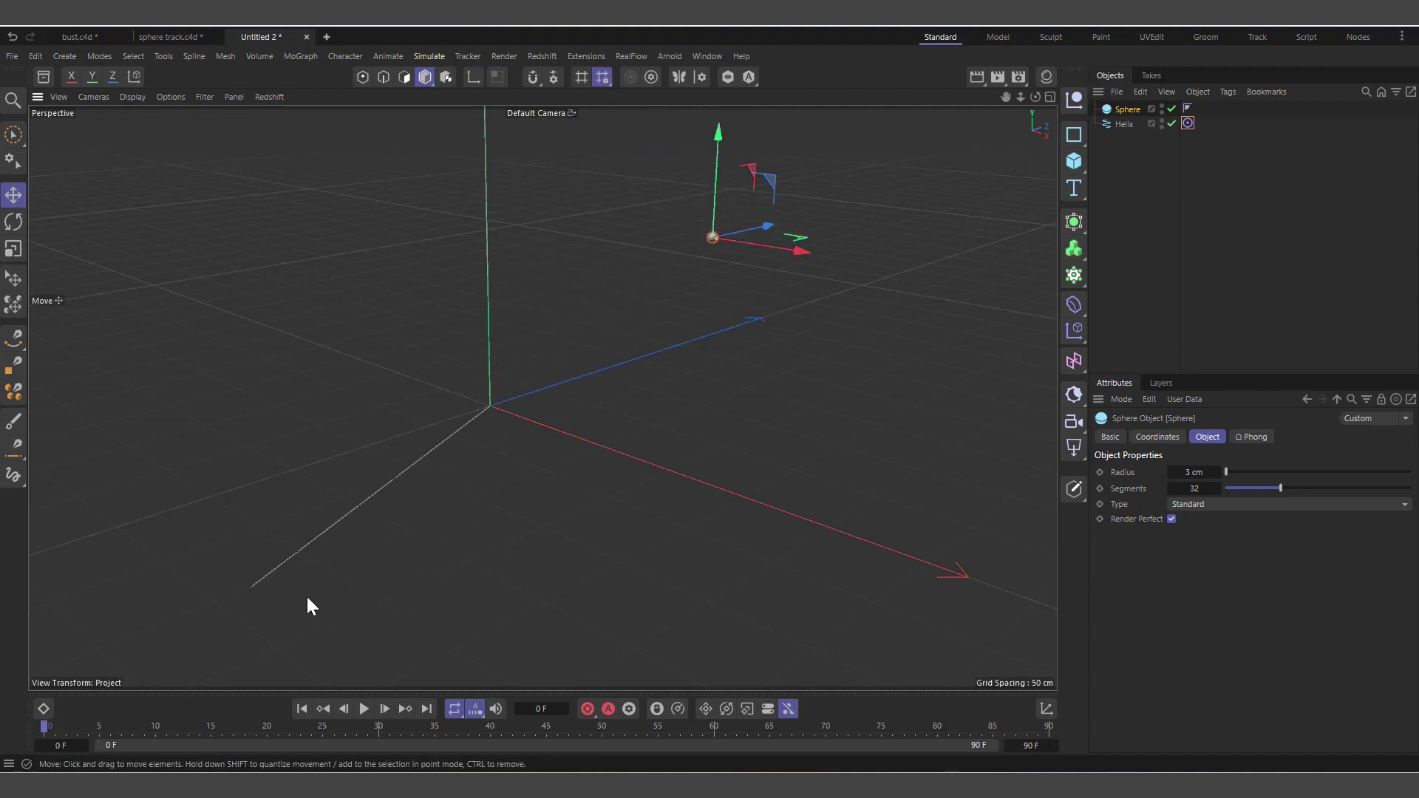
- Hide the grid in the viewport and shift the sphere closer to the vertical axis
{"action": "left_click", "coordinate": [204, 96]}
{"action": "left_click", "coordinate": [244, 201]}
{"action": "left_click_drag", "start_coordinate": [751, 219], "coordinate": [667, 220]}
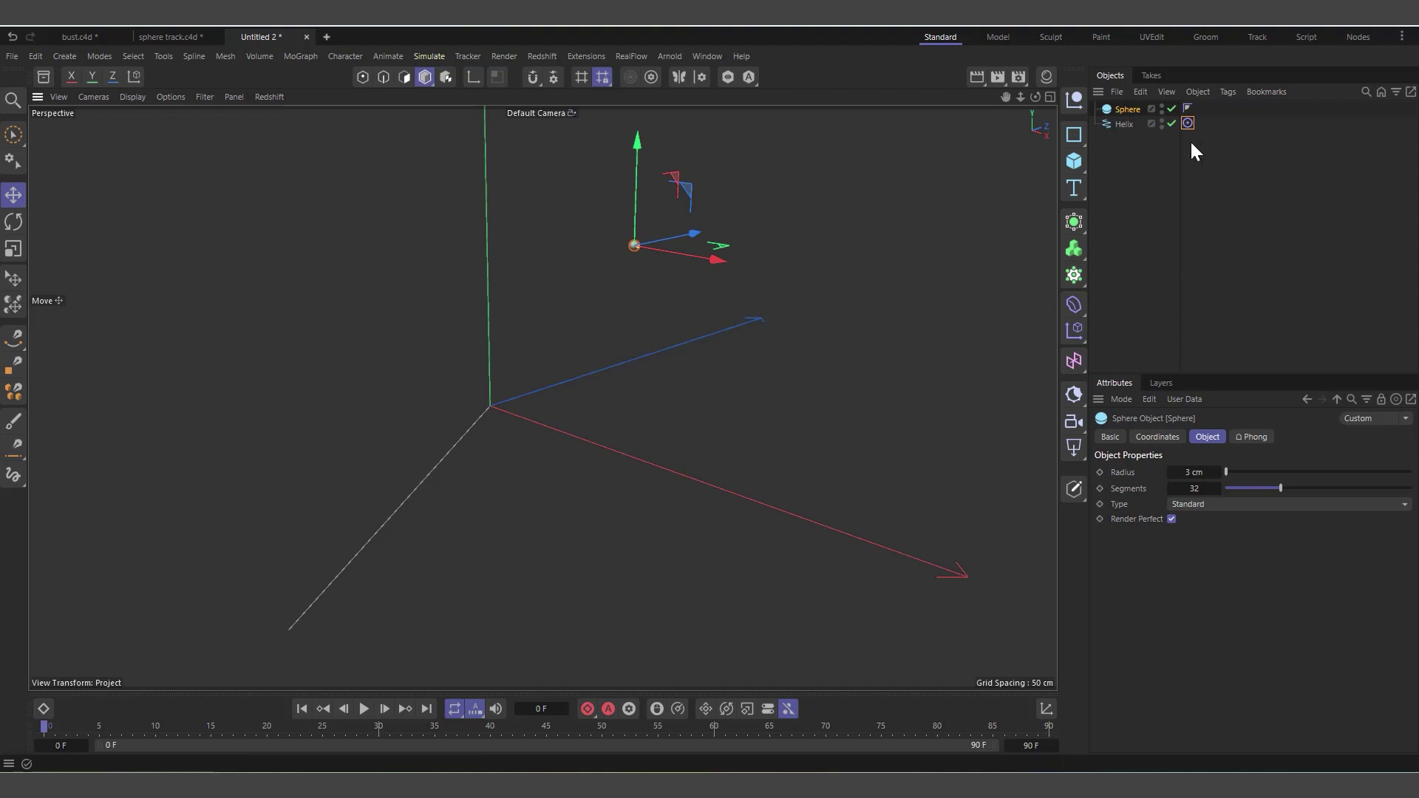
- Invert the Helix's Z scale so the line points toward the sphere
{"action": "left_click", "coordinate": [1121, 126]}
{"action": "left_click", "coordinate": [1148, 437]}
{"action": "left_click", "coordinate": [1353, 525]}
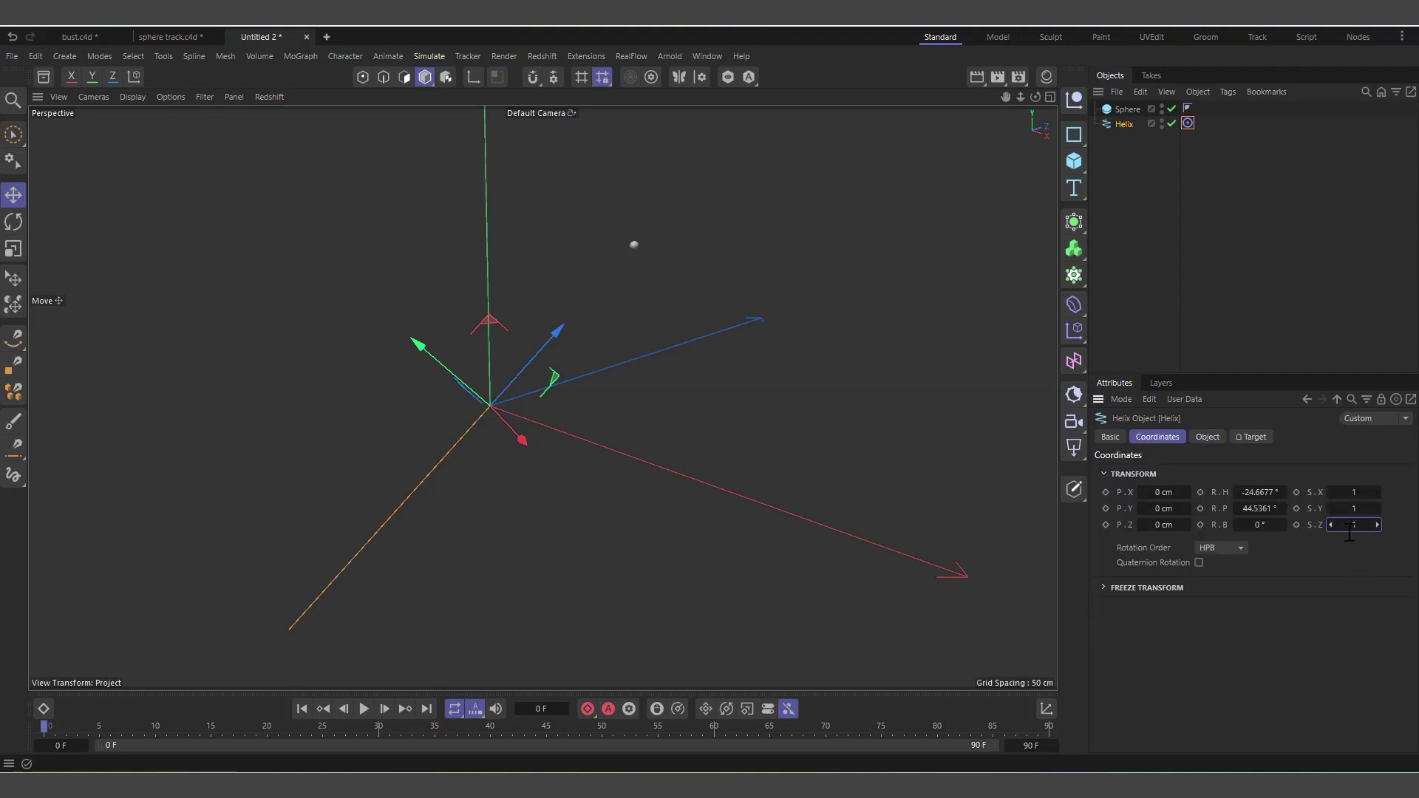
{"action": "key", "text": "Return"}
- Move the sphere beyond the end of the helix line, to about X -273, Y 104, Z -221 cm
{"action": "left_click", "coordinate": [1124, 111]}
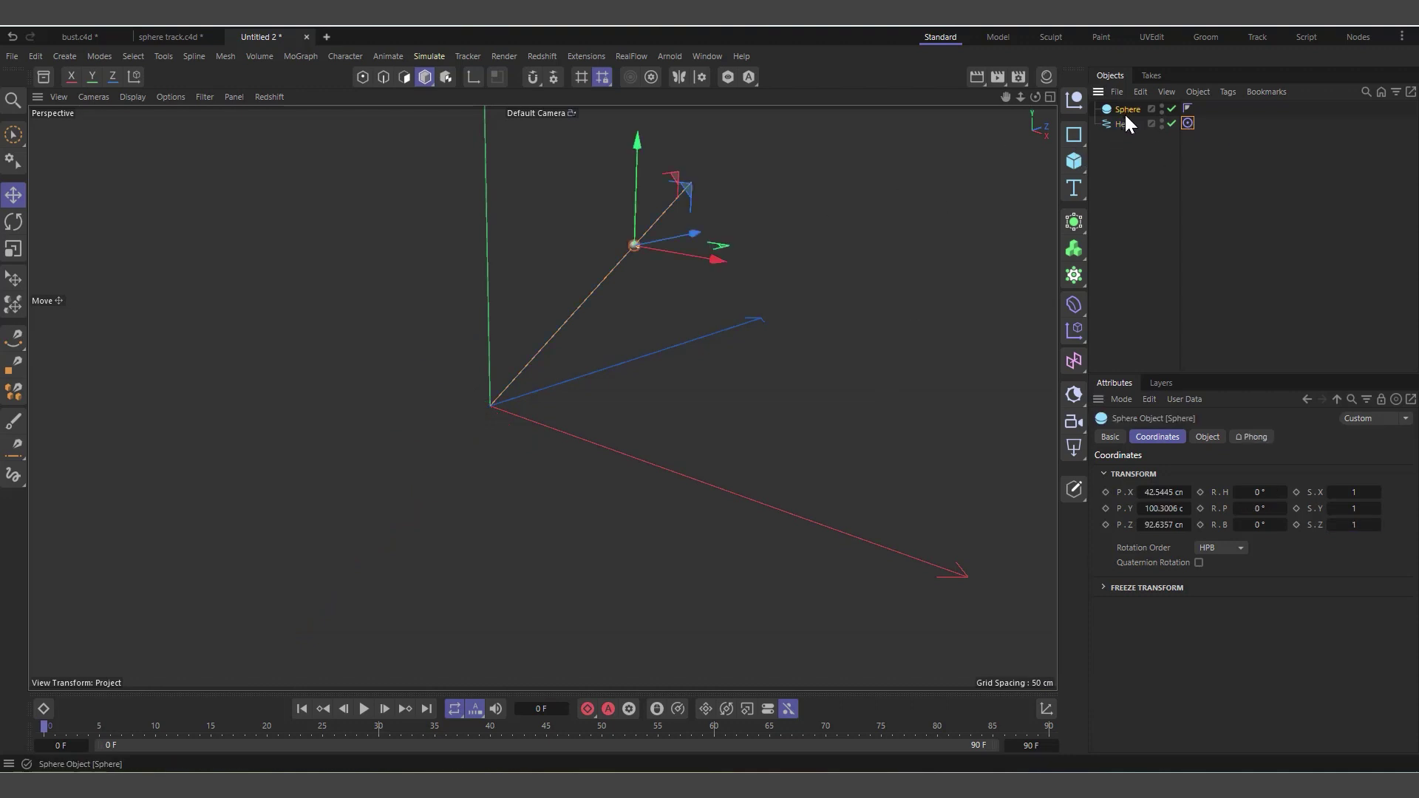
{"action": "left_click_drag", "start_coordinate": [687, 208], "coordinate": [150, 263]}
{"action": "scroll", "coordinate": [860, 395], "scroll_direction": "down", "scroll_amount": 2}
{"action": "left_click_drag", "start_coordinate": [297, 275], "coordinate": [184, 256]}
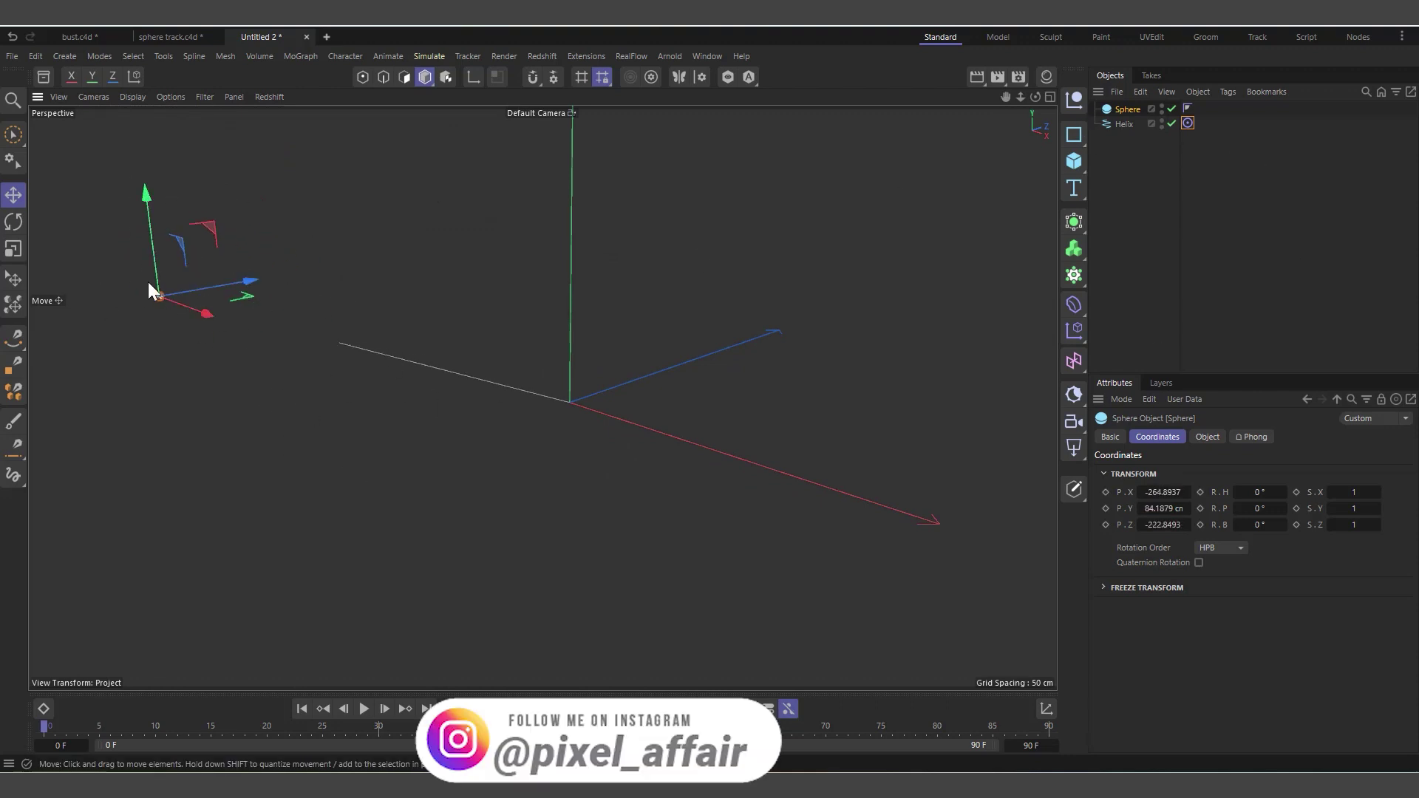
{"action": "left_click_drag", "start_coordinate": [159, 272], "coordinate": [233, 275]}
{"action": "scroll", "coordinate": [177, 296], "scroll_direction": "up", "scroll_amount": 1}
{"action": "left_click_drag", "start_coordinate": [362, 403], "coordinate": [306, 384], "text": "alt"}
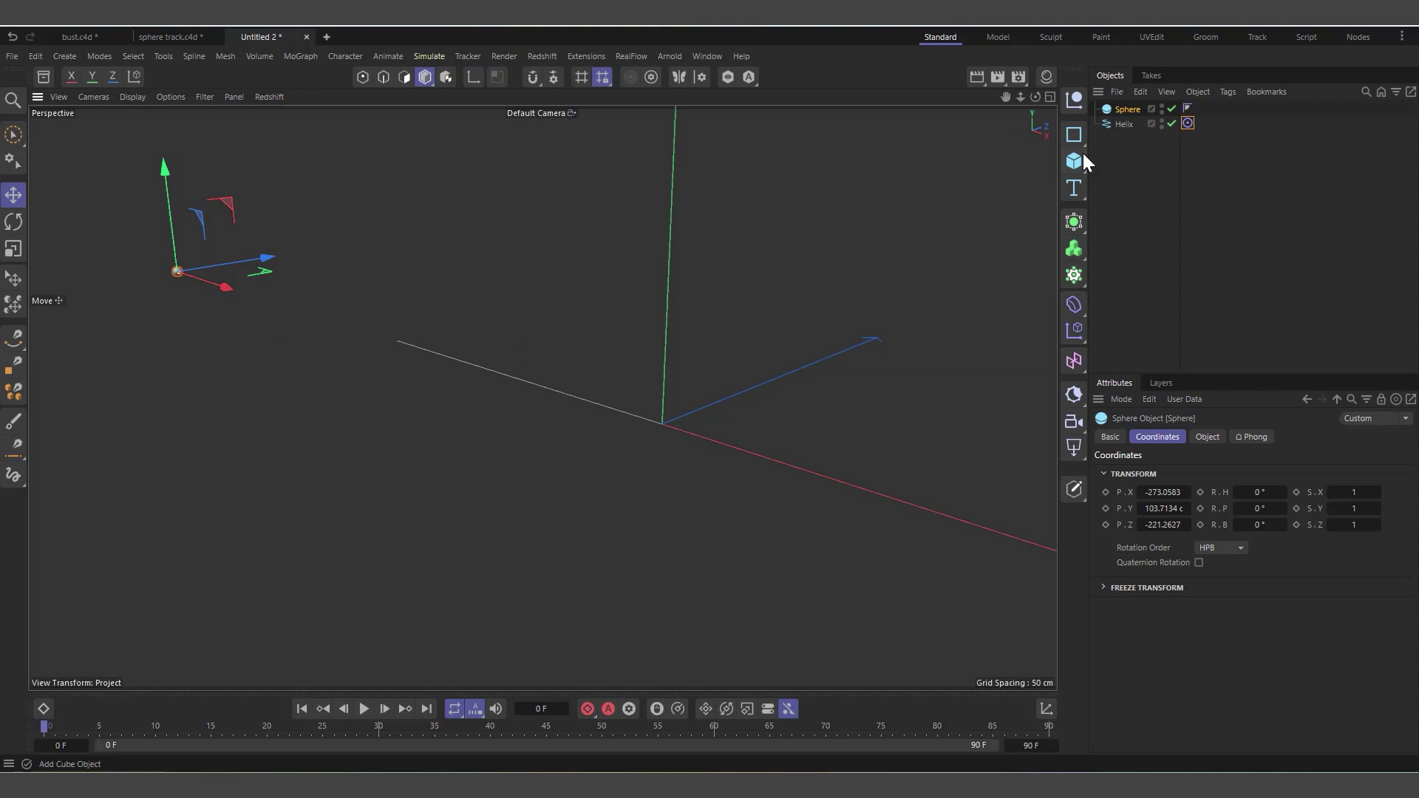
- Add a Shrink Wrap deformer and make it a child of the Helix
{"action": "left_click", "coordinate": [1072, 300]}
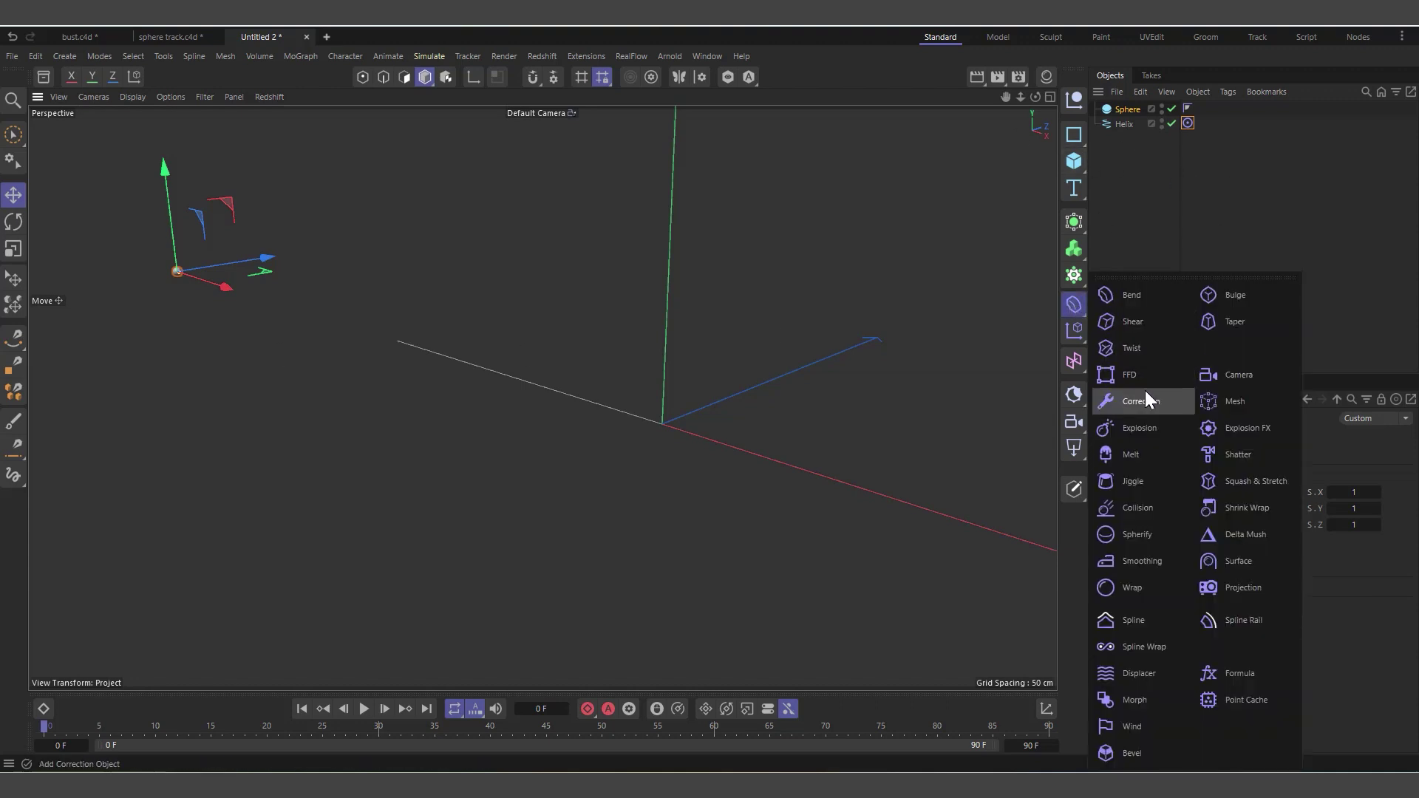
{"action": "left_click", "coordinate": [1252, 507]}
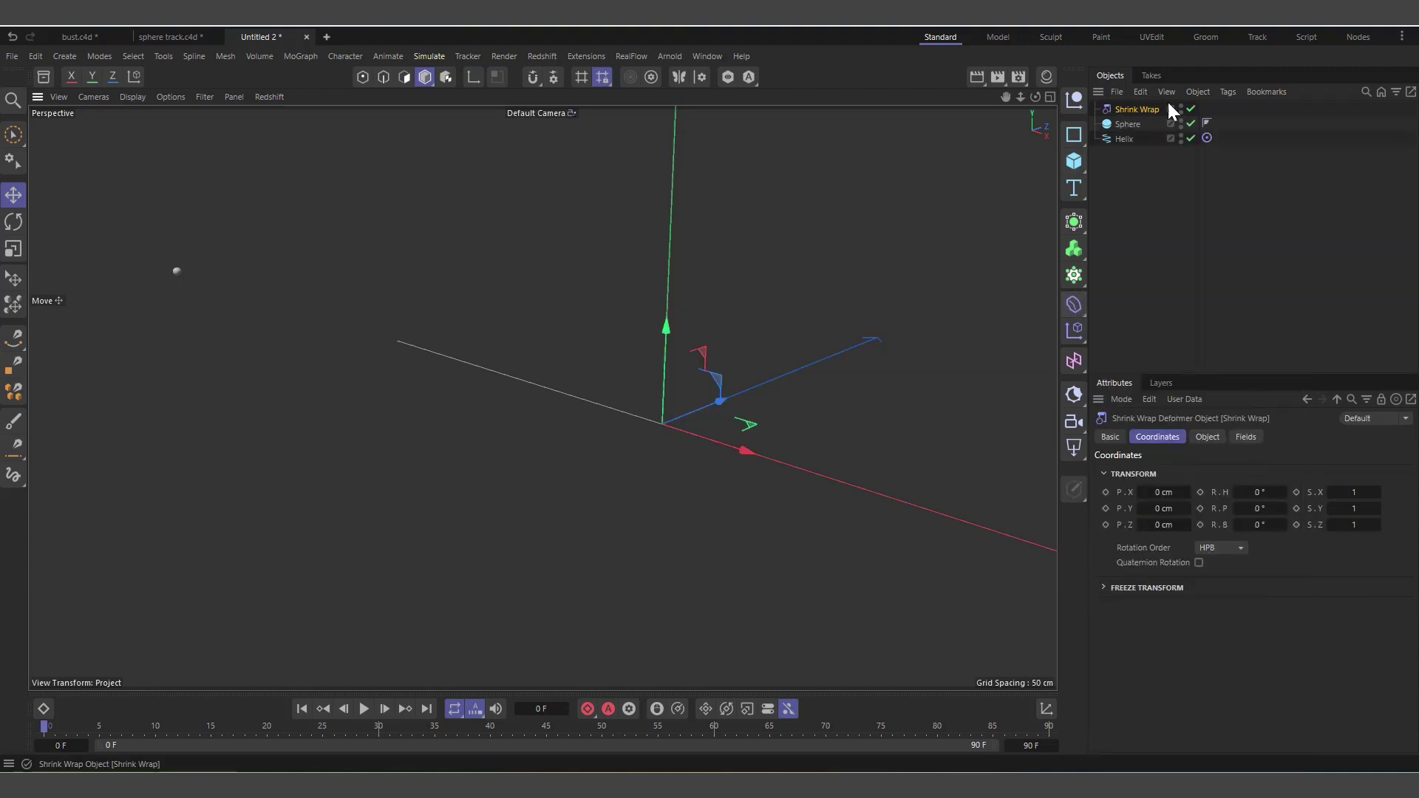
{"action": "left_click_drag", "start_coordinate": [1133, 109], "coordinate": [1123, 139]}
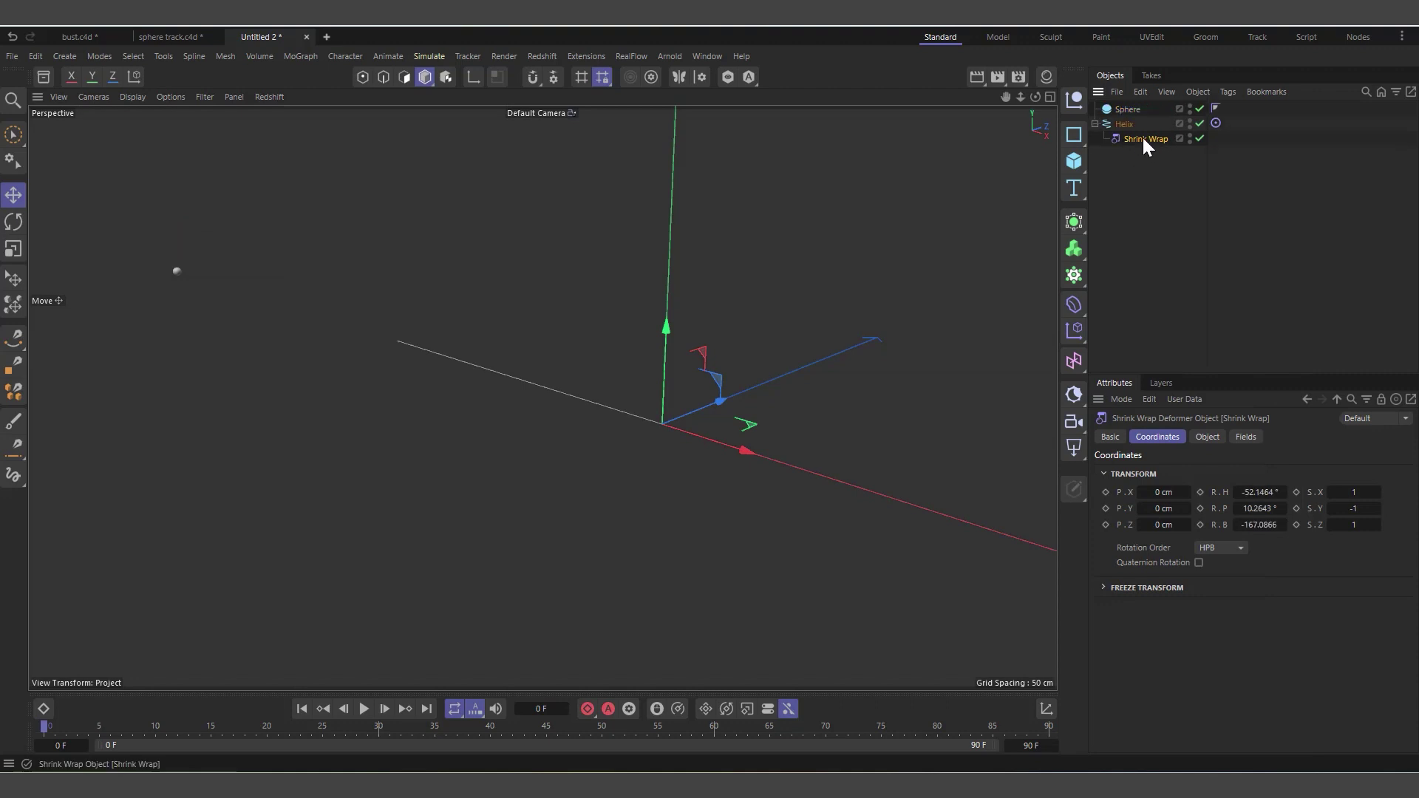
- Set the Shrink Wrap mode to Target Axis, trying Source Axis along the way, and assign the Sphere as its target object
{"action": "left_click", "coordinate": [1208, 438]}
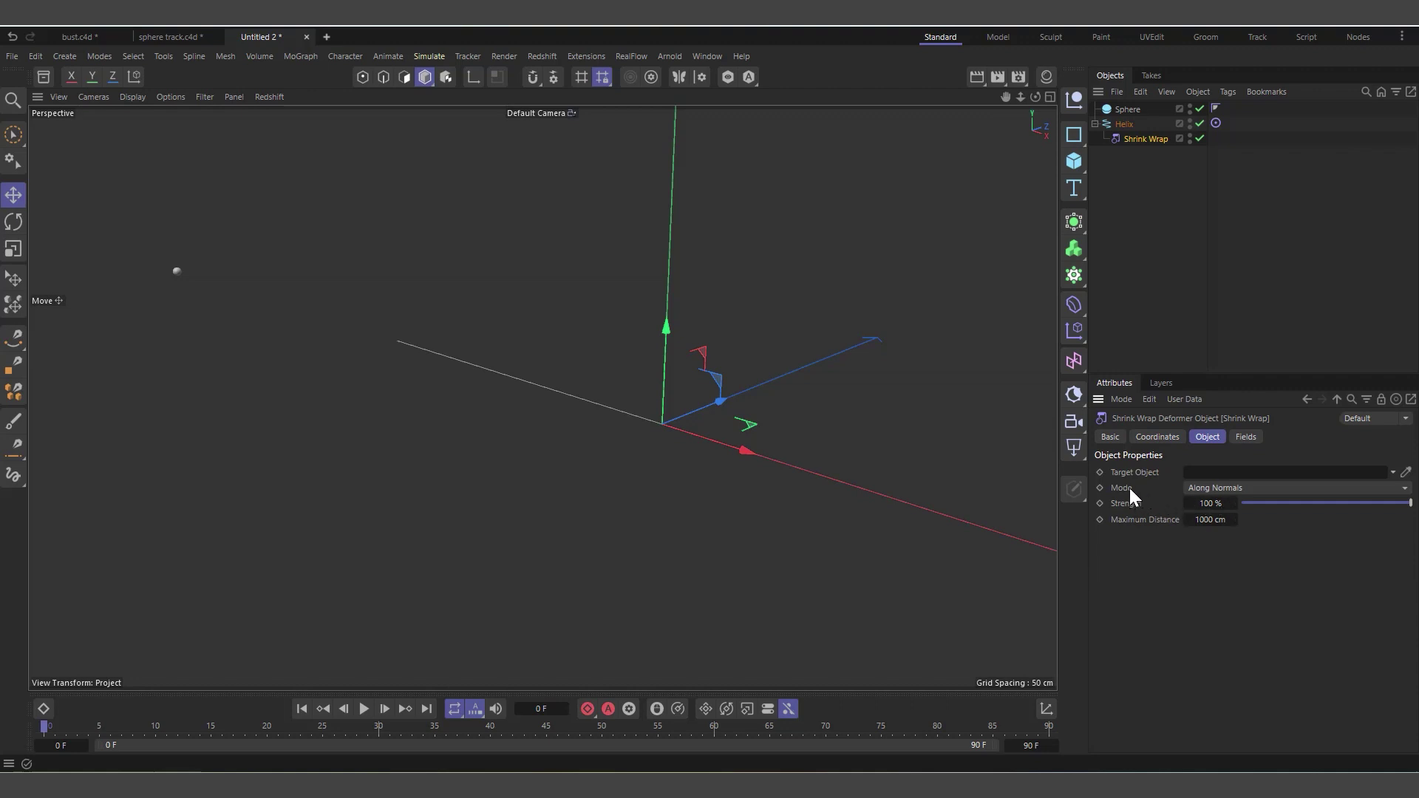
{"action": "left_click", "coordinate": [1251, 490]}
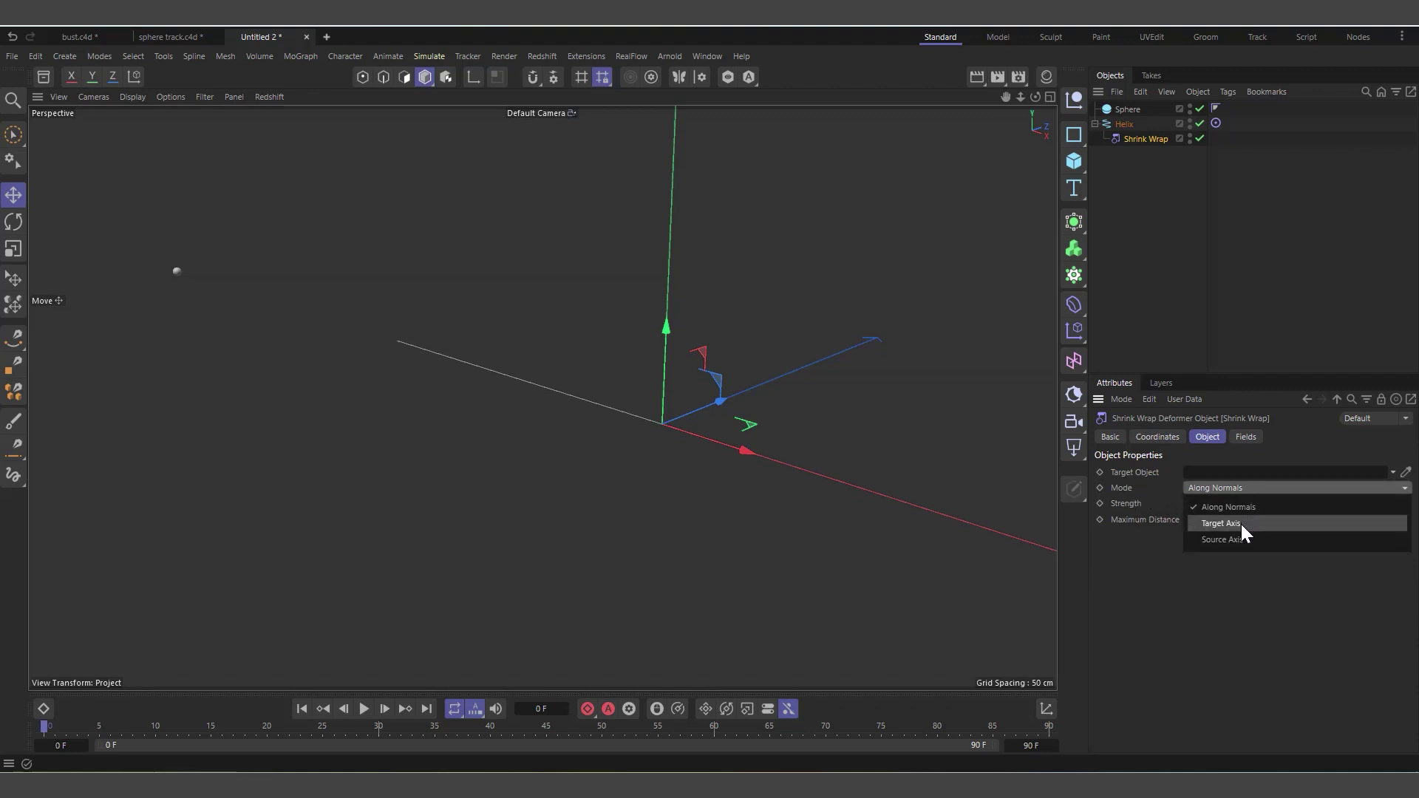
{"action": "left_click", "coordinate": [1240, 524]}
{"action": "left_click", "coordinate": [1229, 491]}
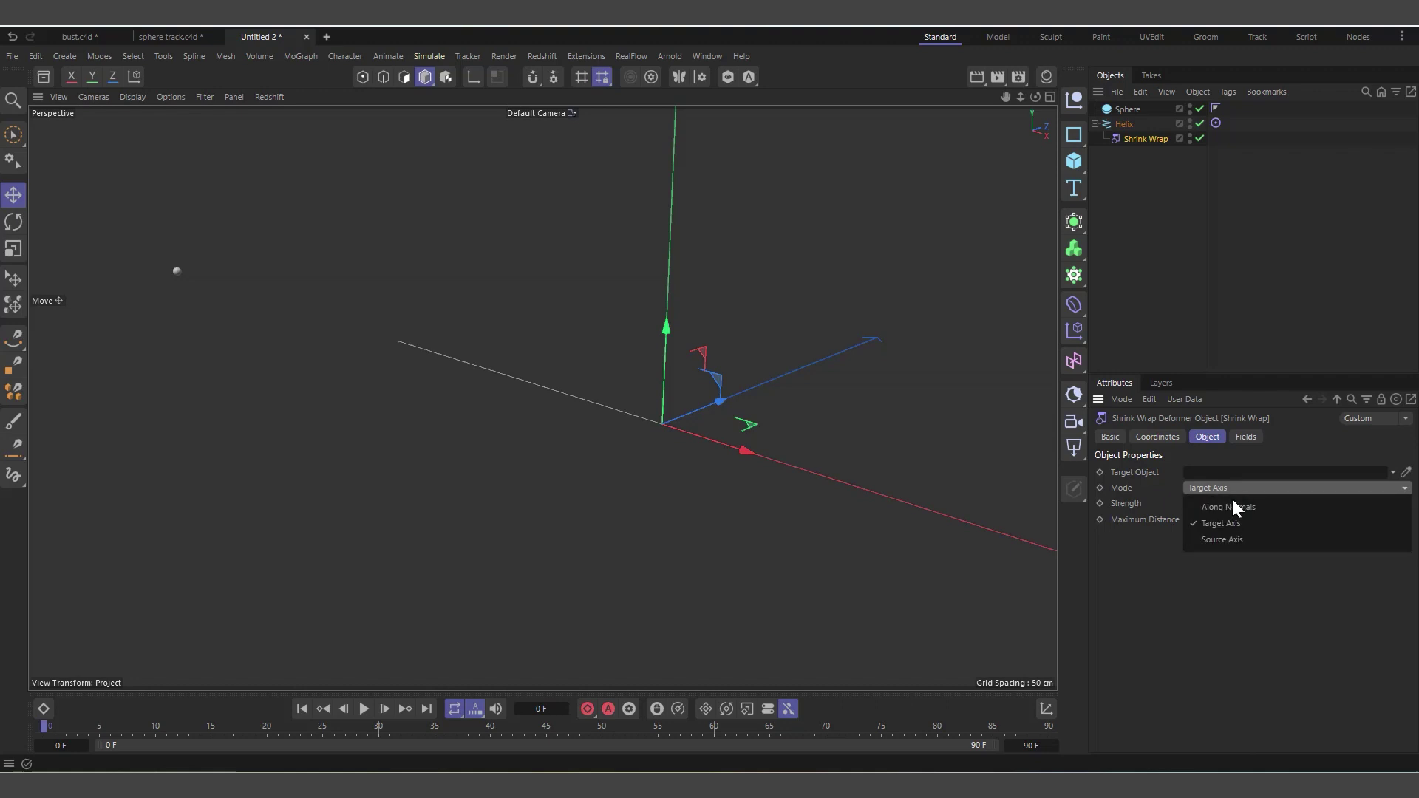
{"action": "left_click", "coordinate": [1229, 540]}
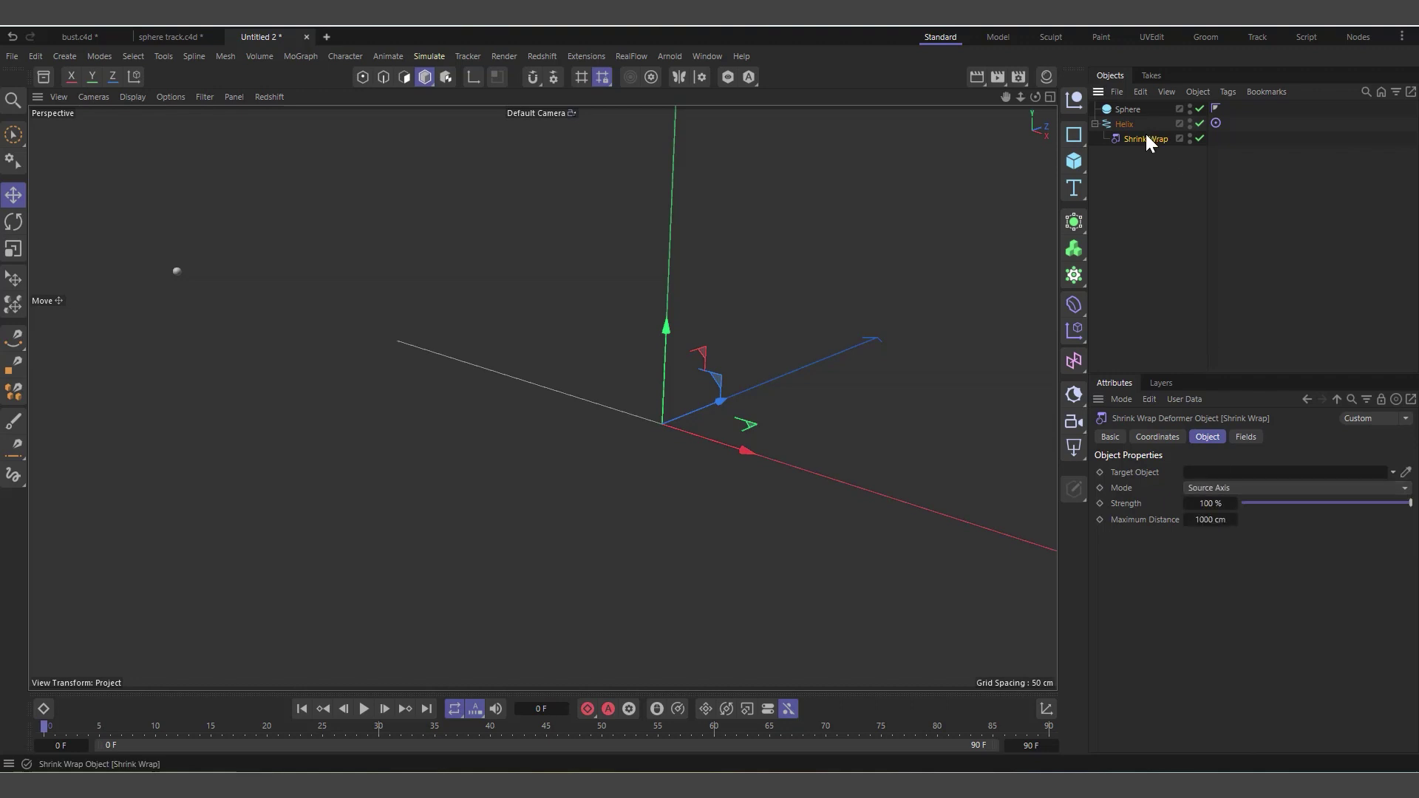
{"action": "left_click", "coordinate": [1224, 487]}
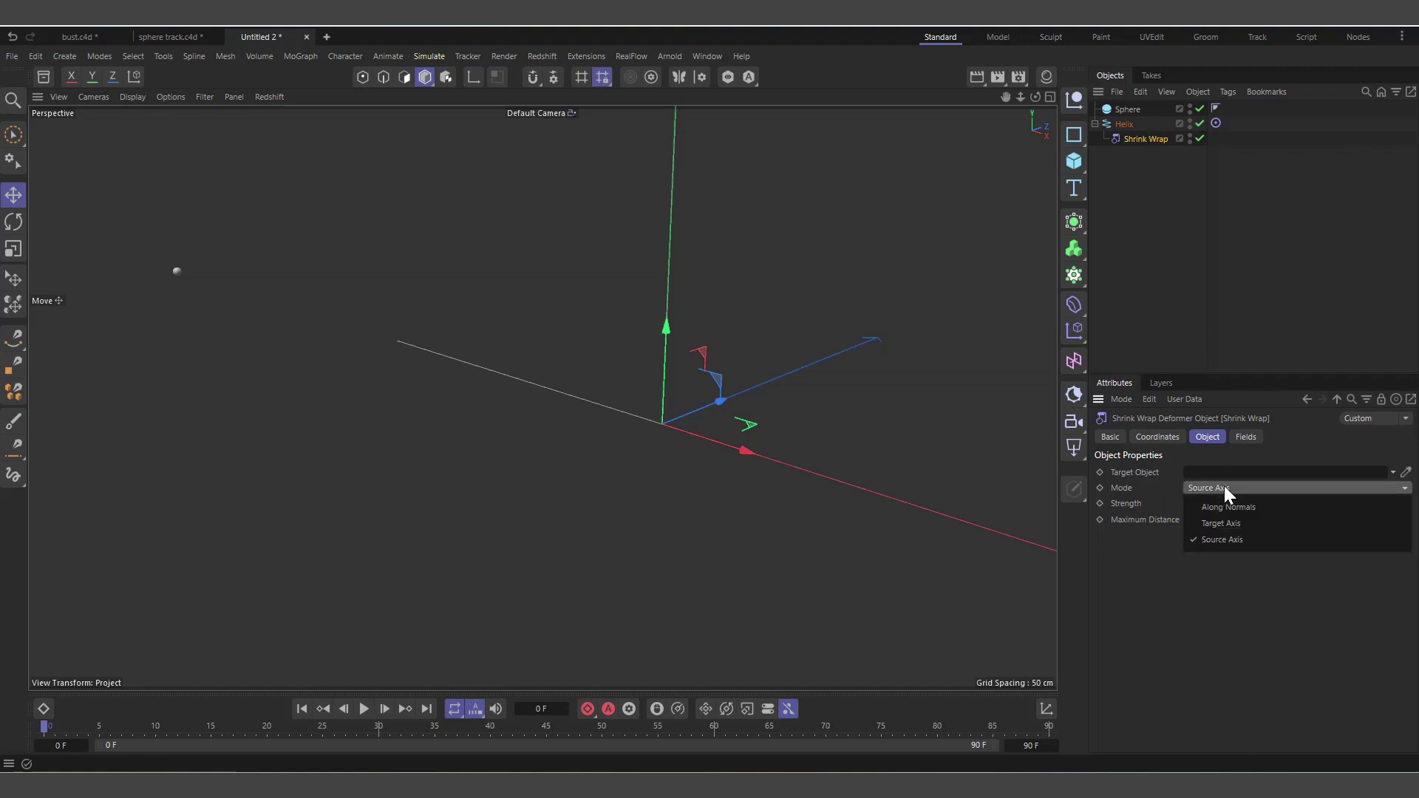
{"action": "left_click", "coordinate": [1227, 525]}
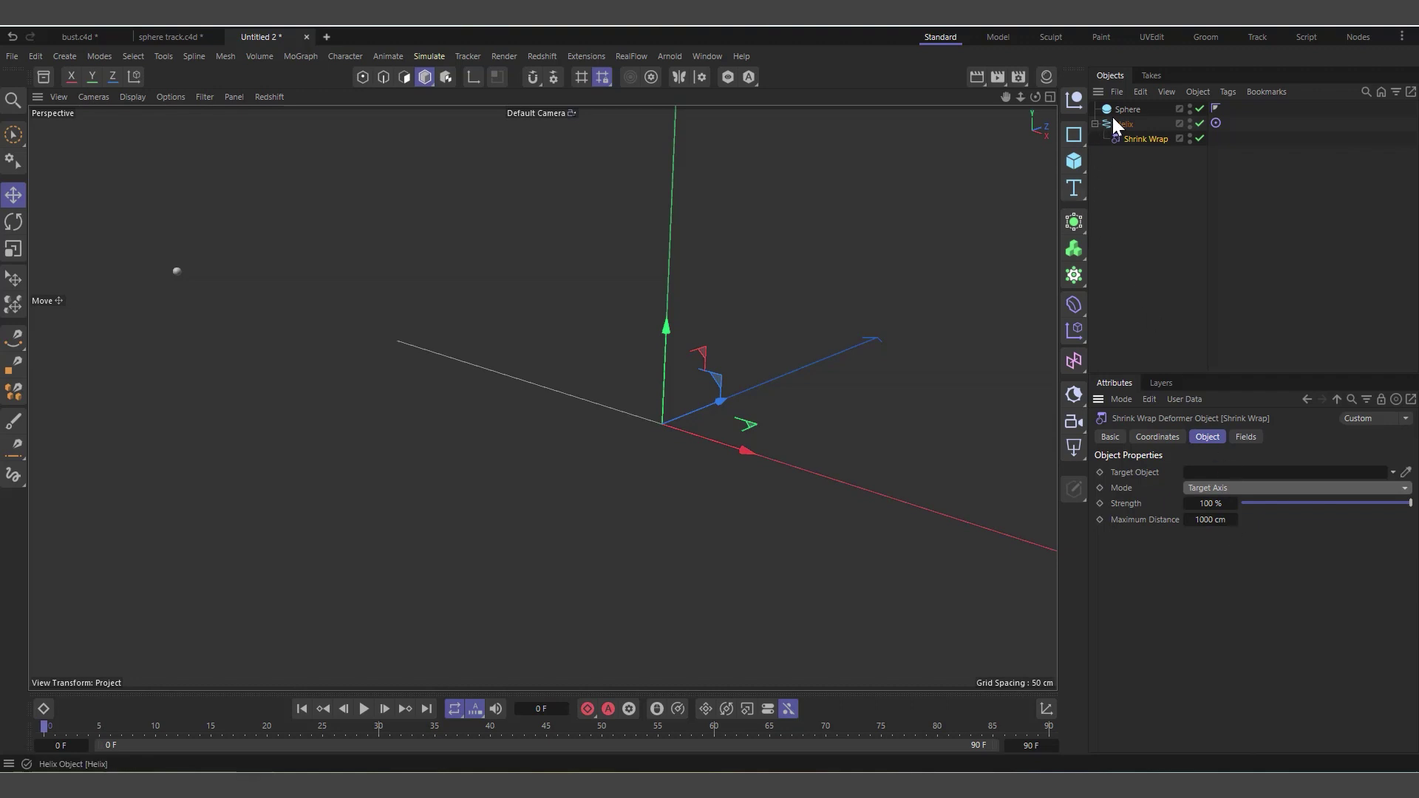
{"action": "left_click_drag", "start_coordinate": [1121, 107], "coordinate": [1255, 480]}
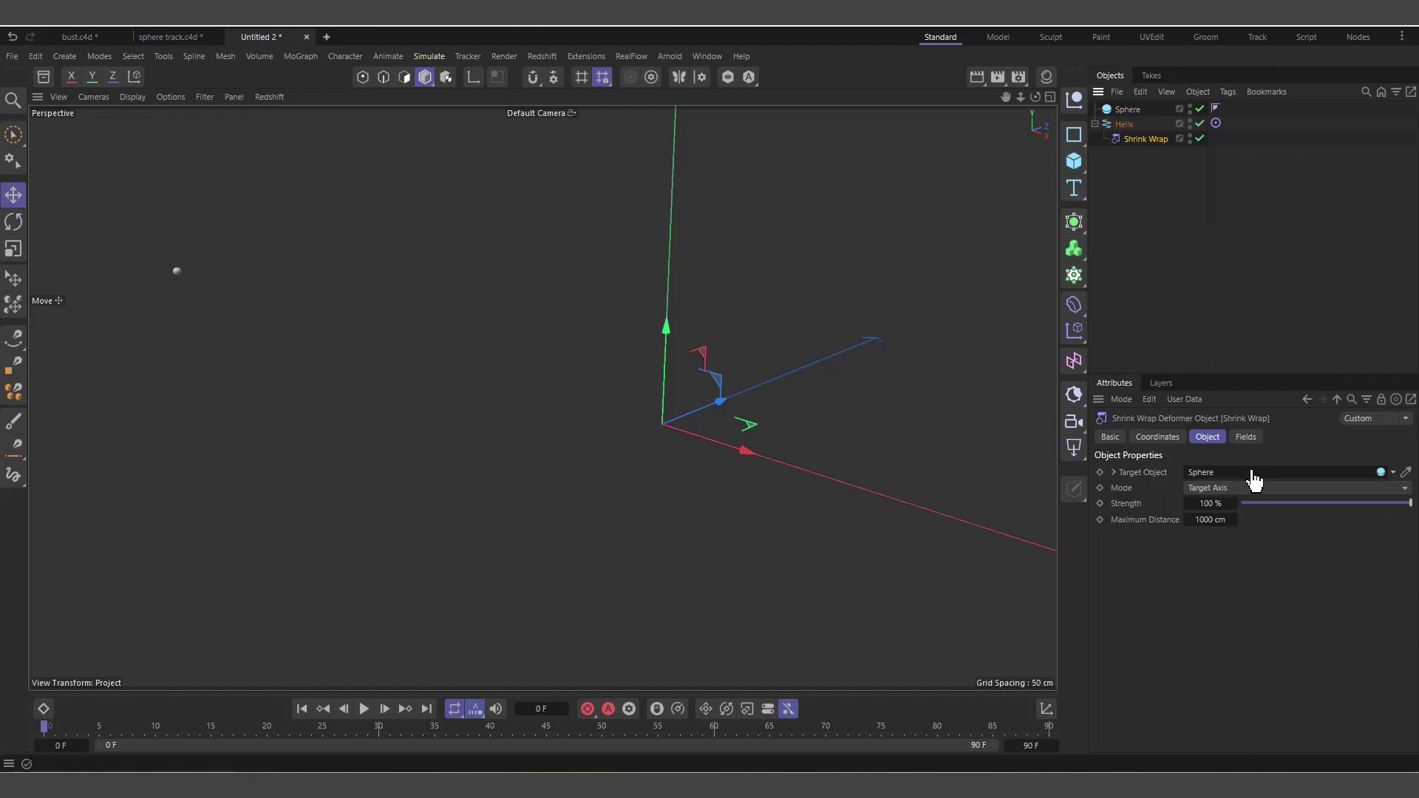
- Set the Shrink Wrap mode to Source Axis and move the Sphere closer to the helix's origin to test the line
{"action": "left_click", "coordinate": [1216, 489]}
{"action": "left_click", "coordinate": [1221, 547]}
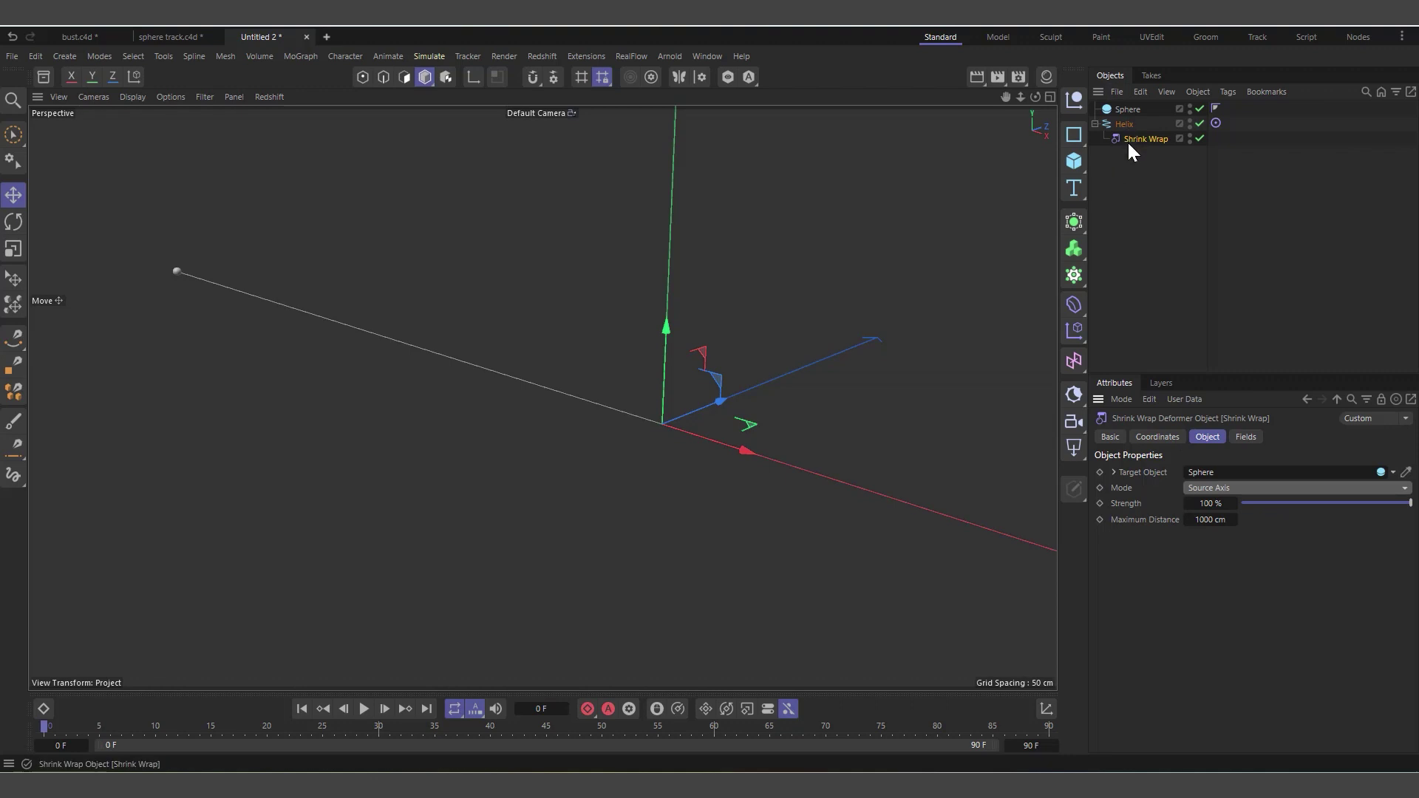
{"action": "left_click", "coordinate": [1128, 110]}
{"action": "left_click_drag", "start_coordinate": [210, 251], "coordinate": [454, 305]}
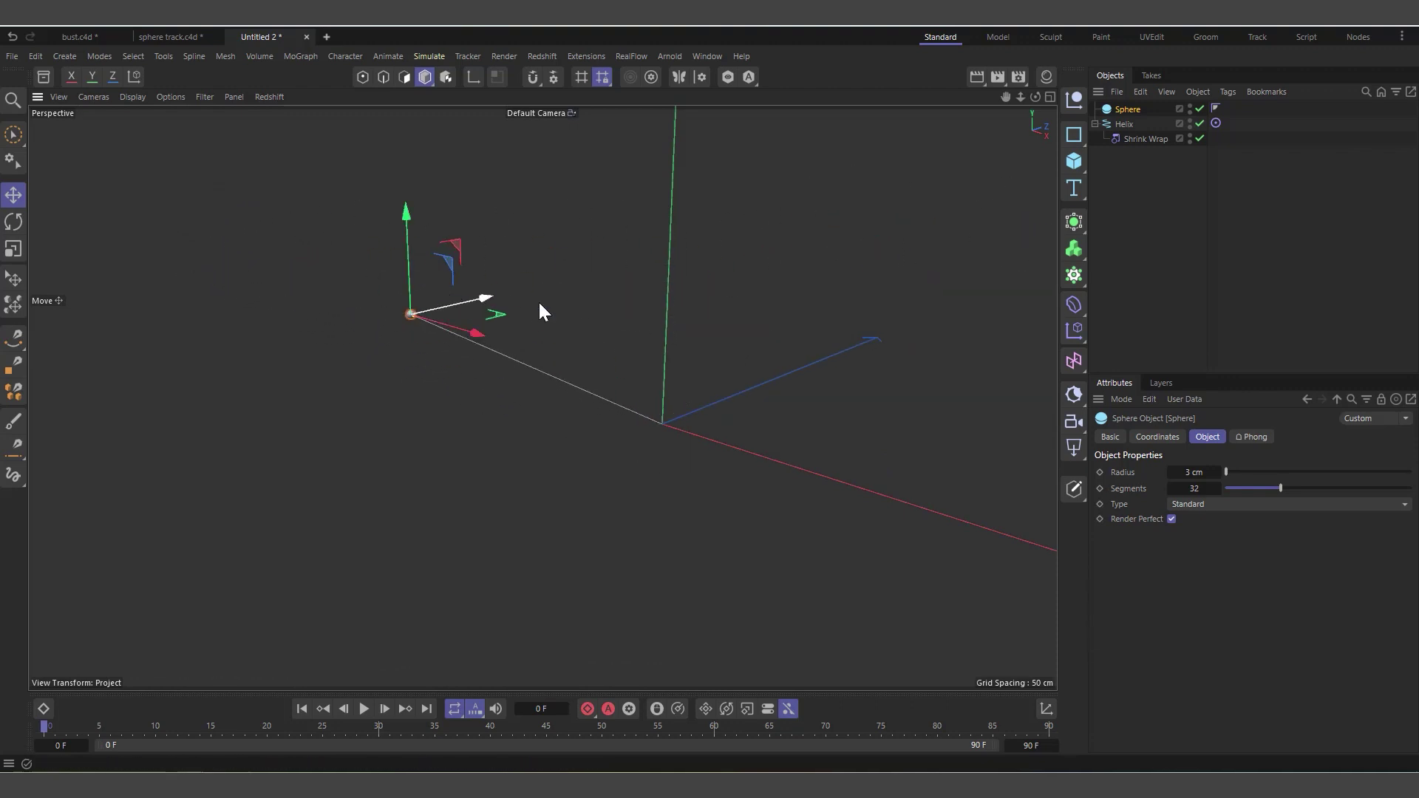
{"action": "left_click", "coordinate": [1124, 126]}
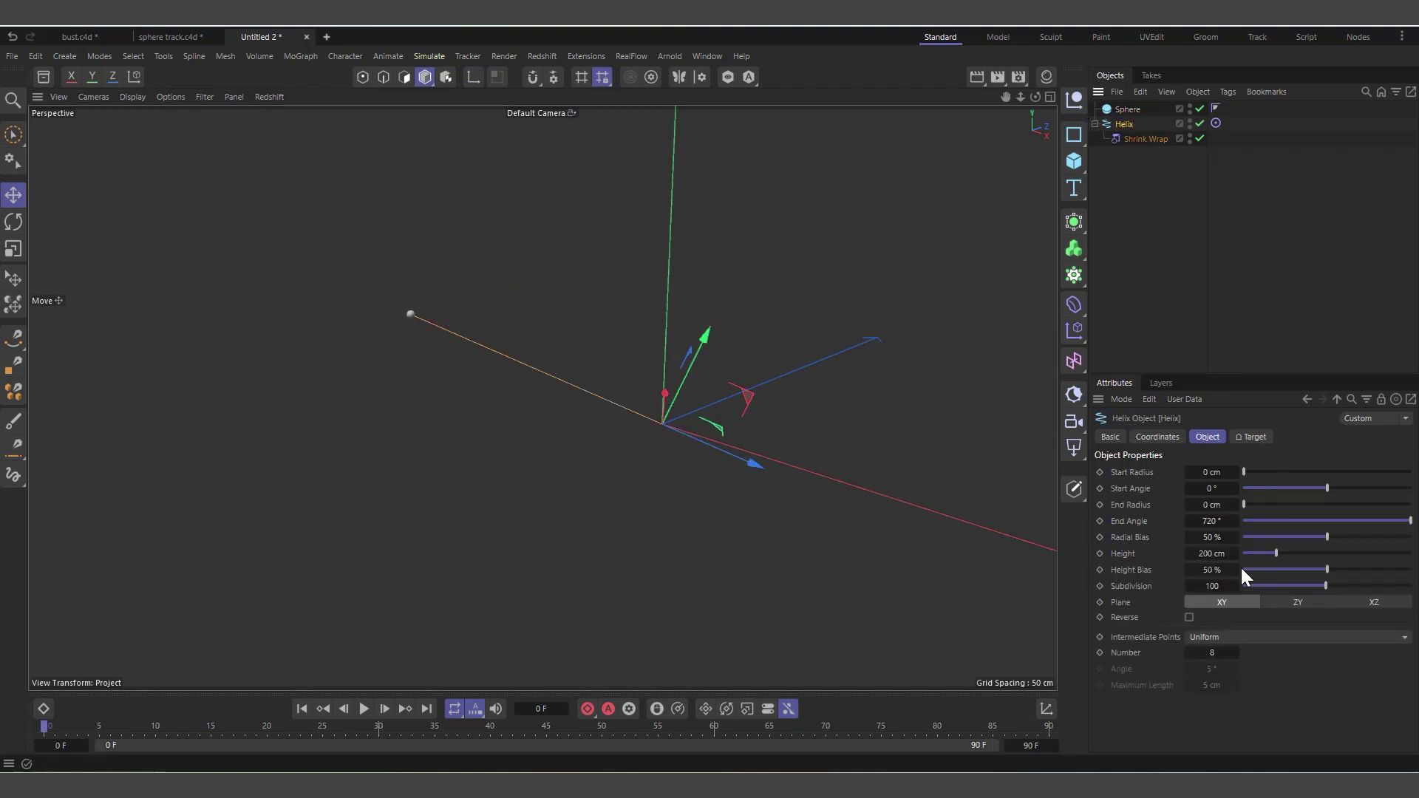
{"action": "left_click", "coordinate": [1285, 584]}
{"action": "left_click", "coordinate": [1124, 110]}
{"action": "left_click_drag", "start_coordinate": [442, 275], "coordinate": [503, 259]}
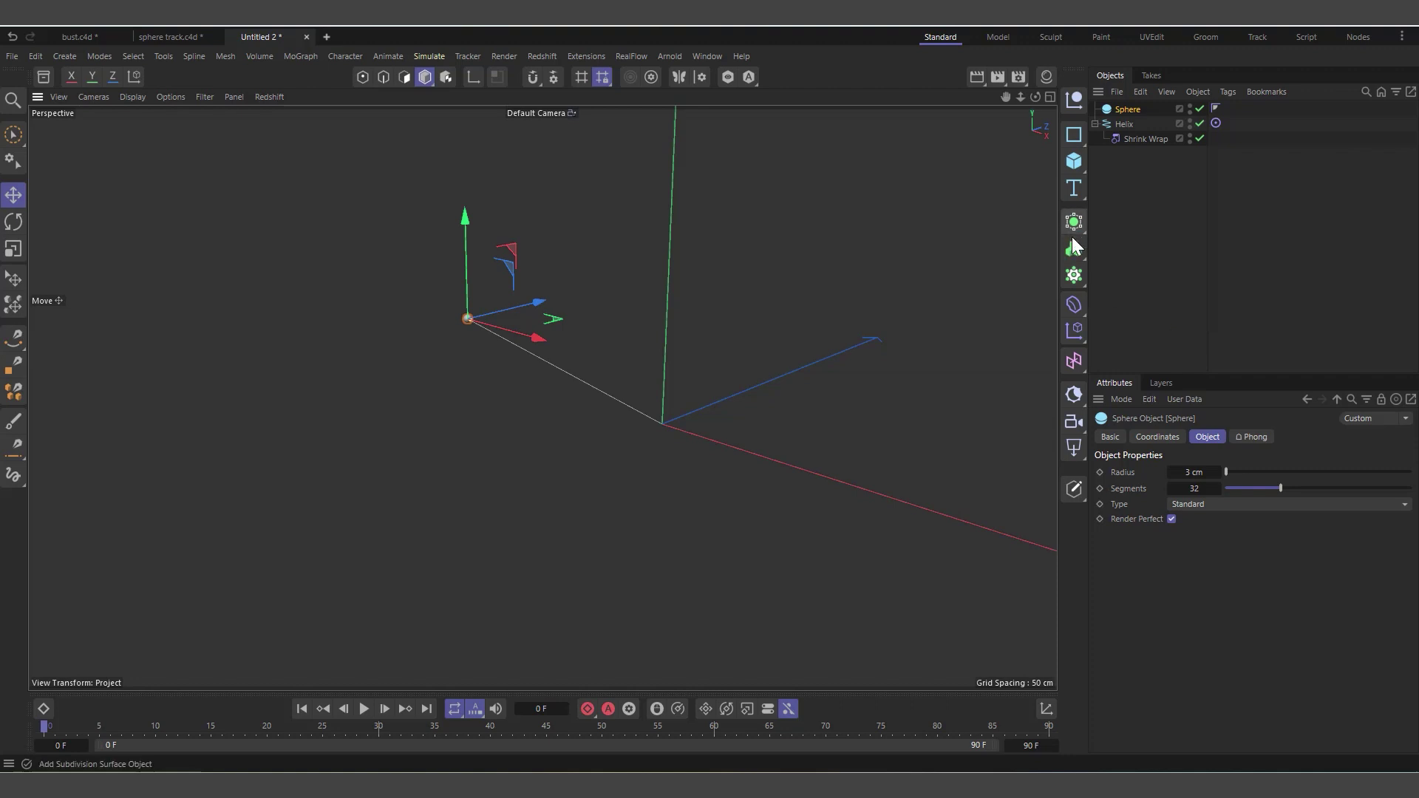
- Add a Matrix object in Radial mode with a count of 43 and a radius of 236 cm
{"action": "left_click", "coordinate": [1074, 273]}
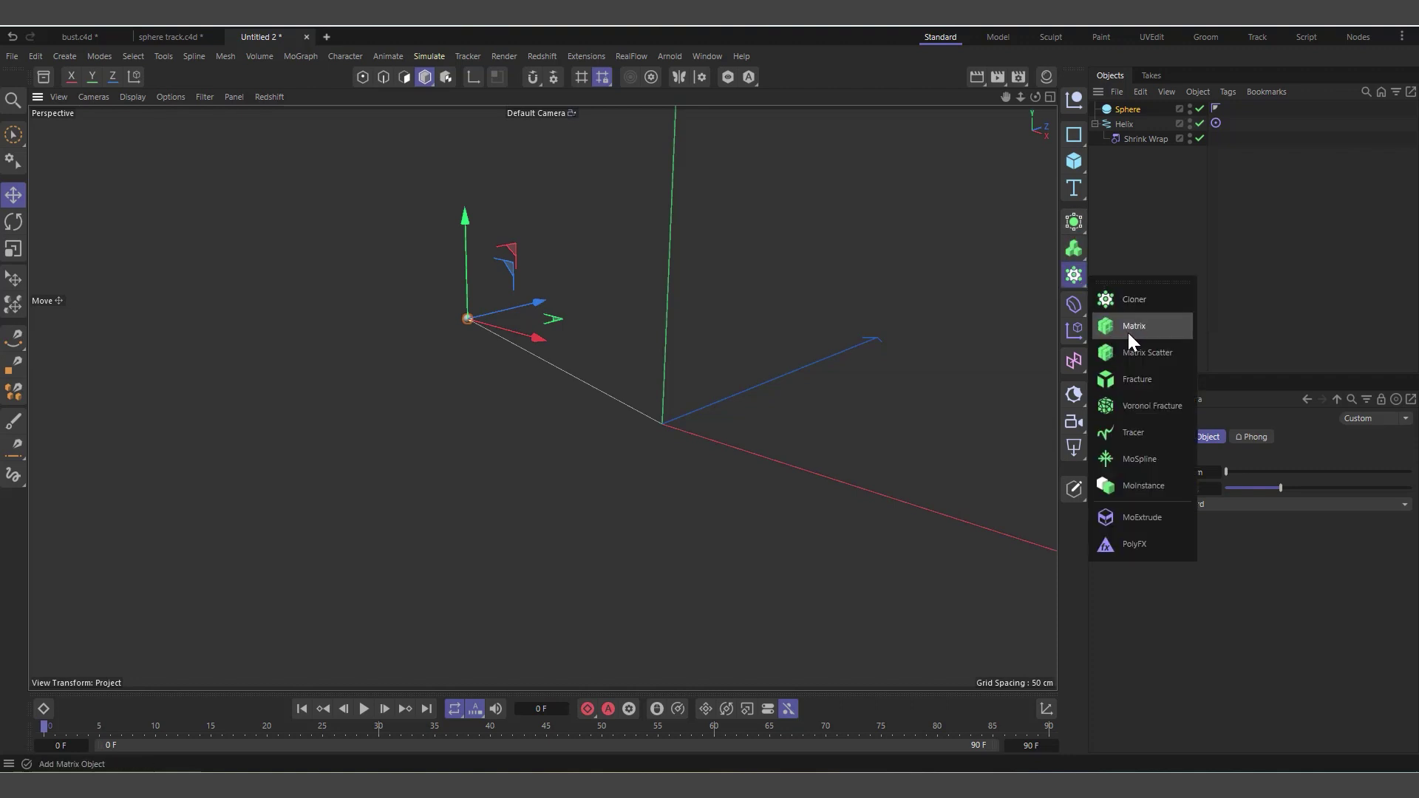
{"action": "left_click", "coordinate": [1129, 333]}
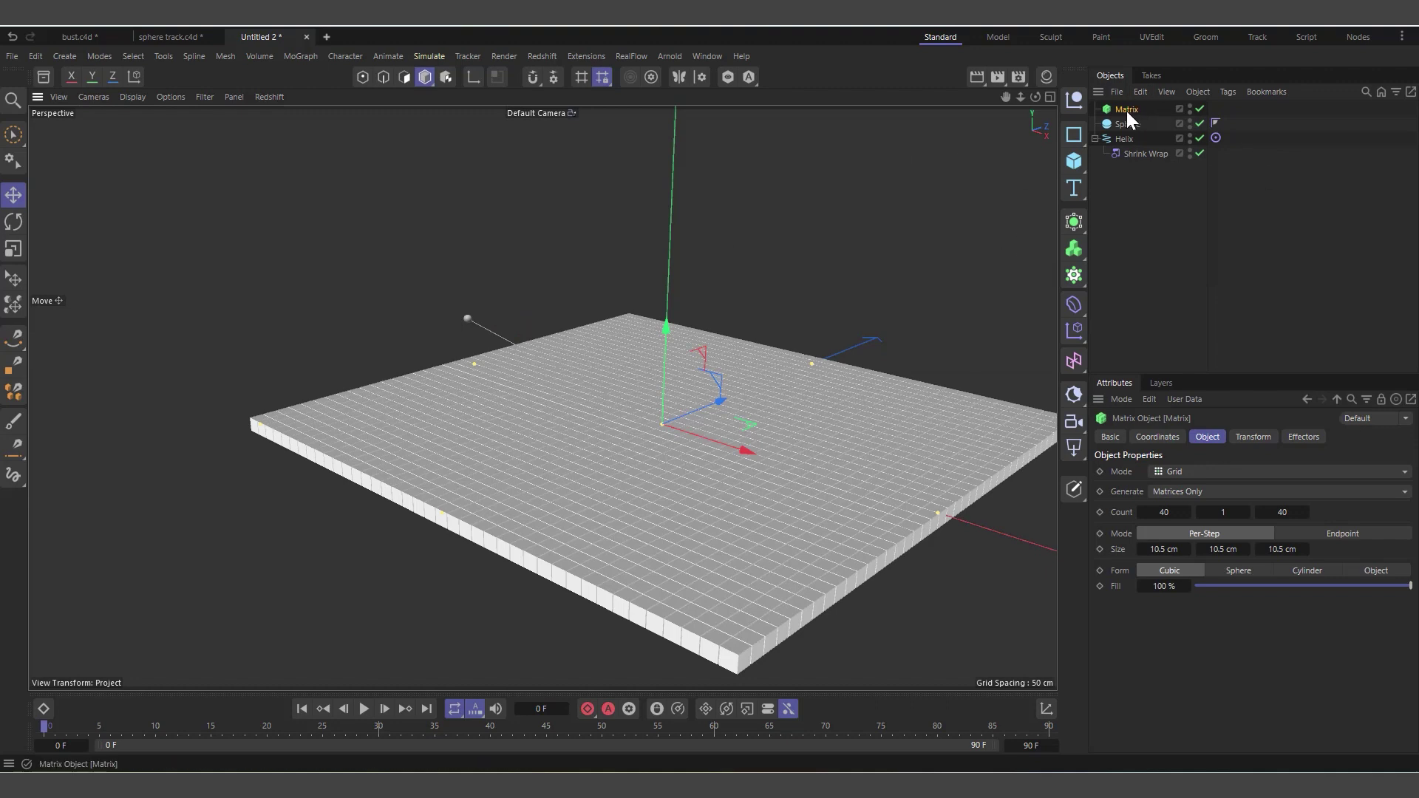
{"action": "left_click", "coordinate": [1173, 473]}
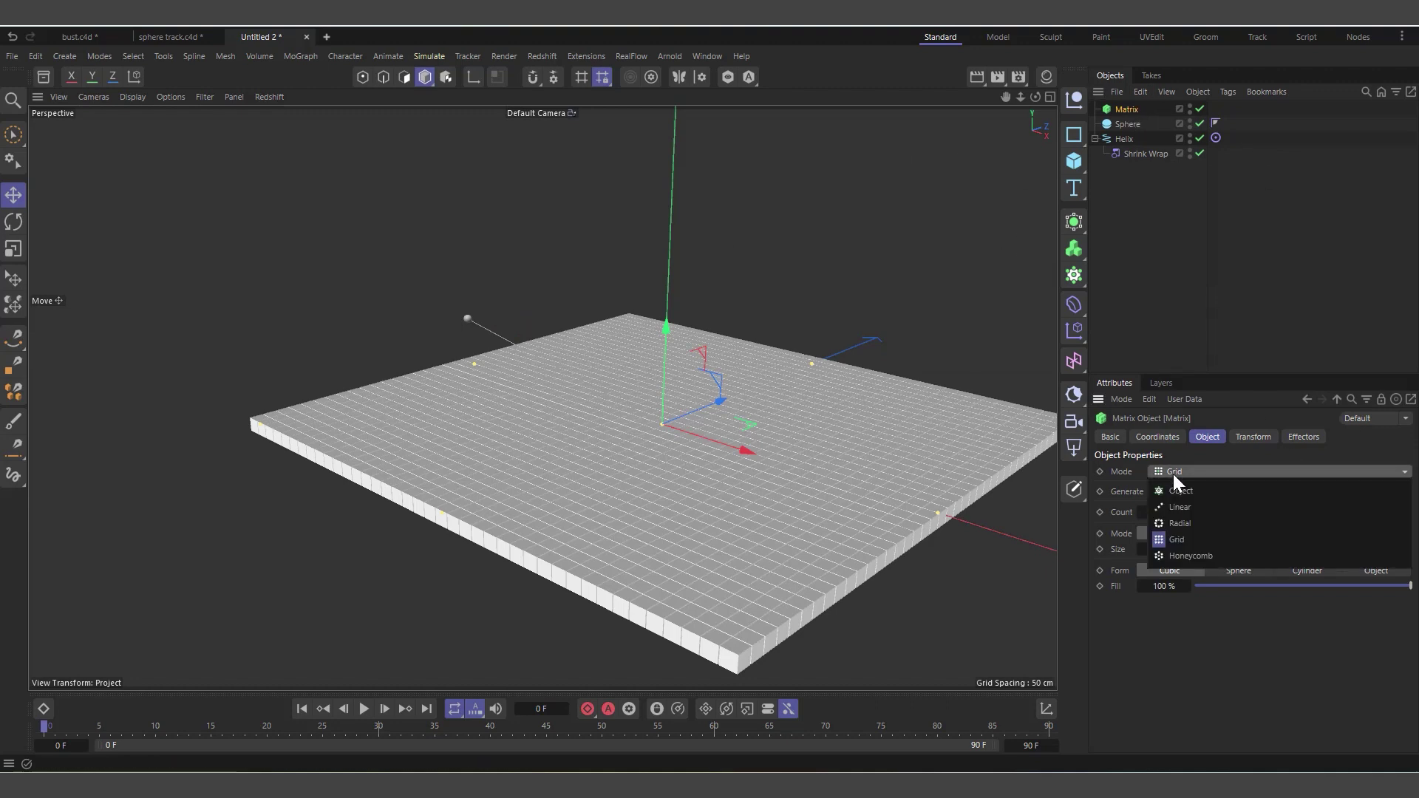
{"action": "left_click", "coordinate": [1187, 520]}
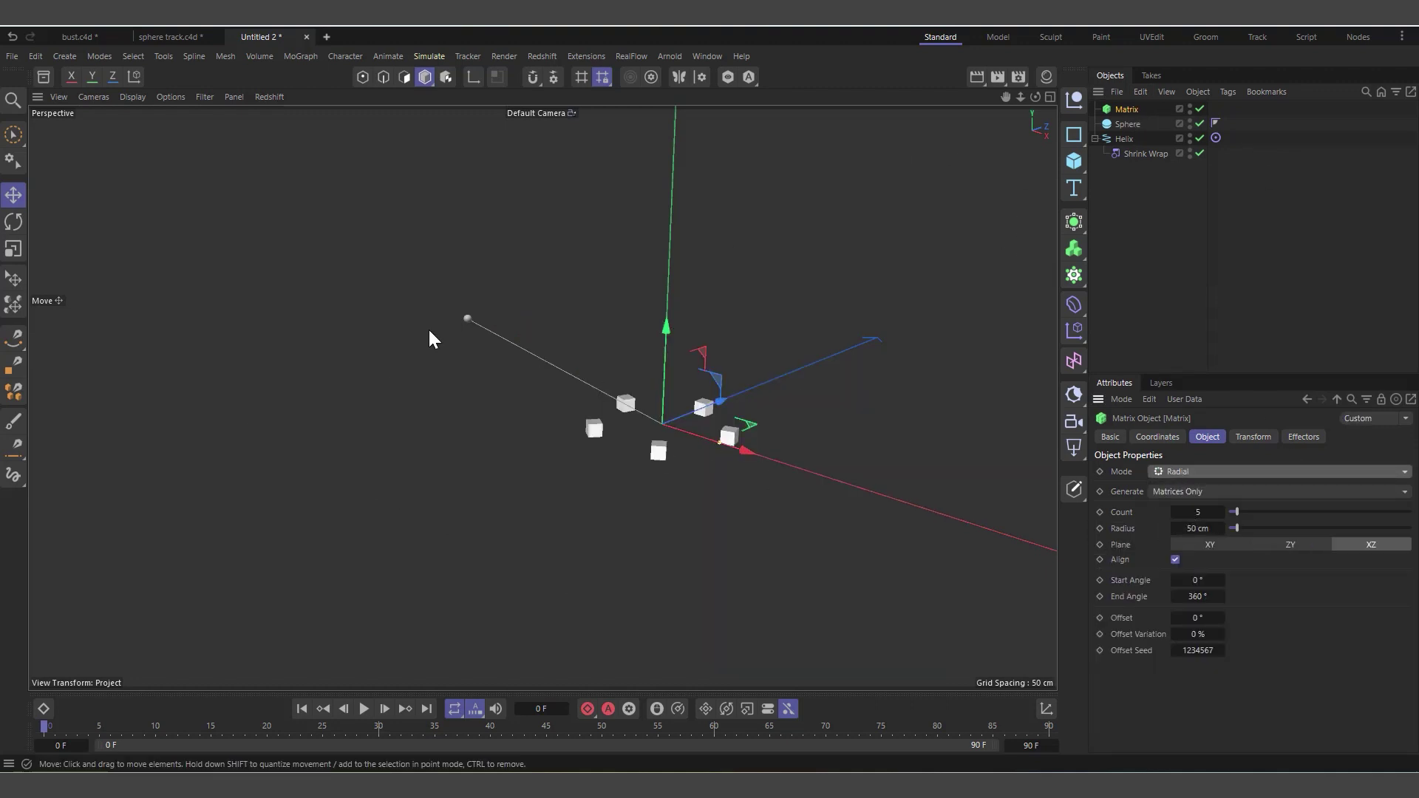
{"action": "left_click_drag", "start_coordinate": [1237, 528], "coordinate": [1308, 517]}
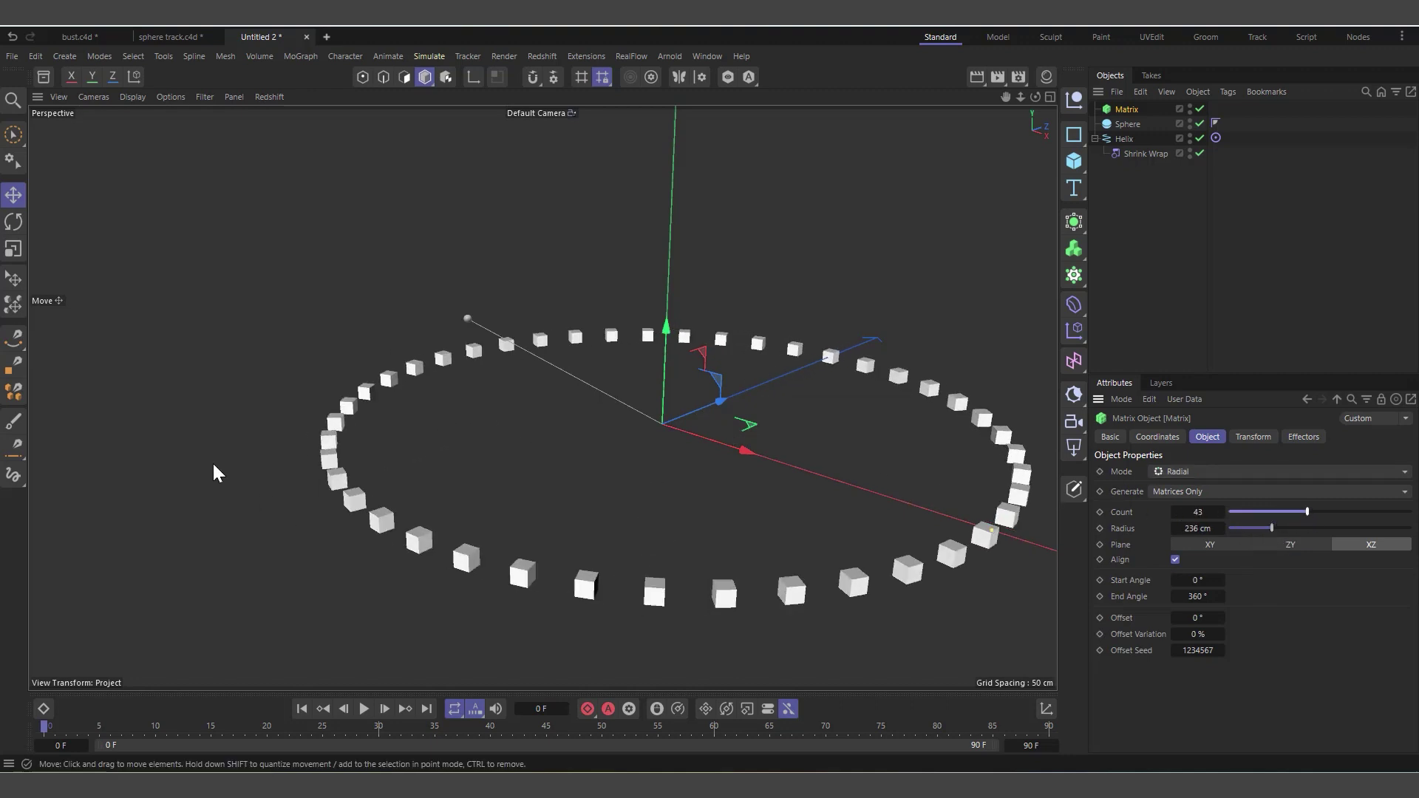
{"action": "key", "text": "o"}
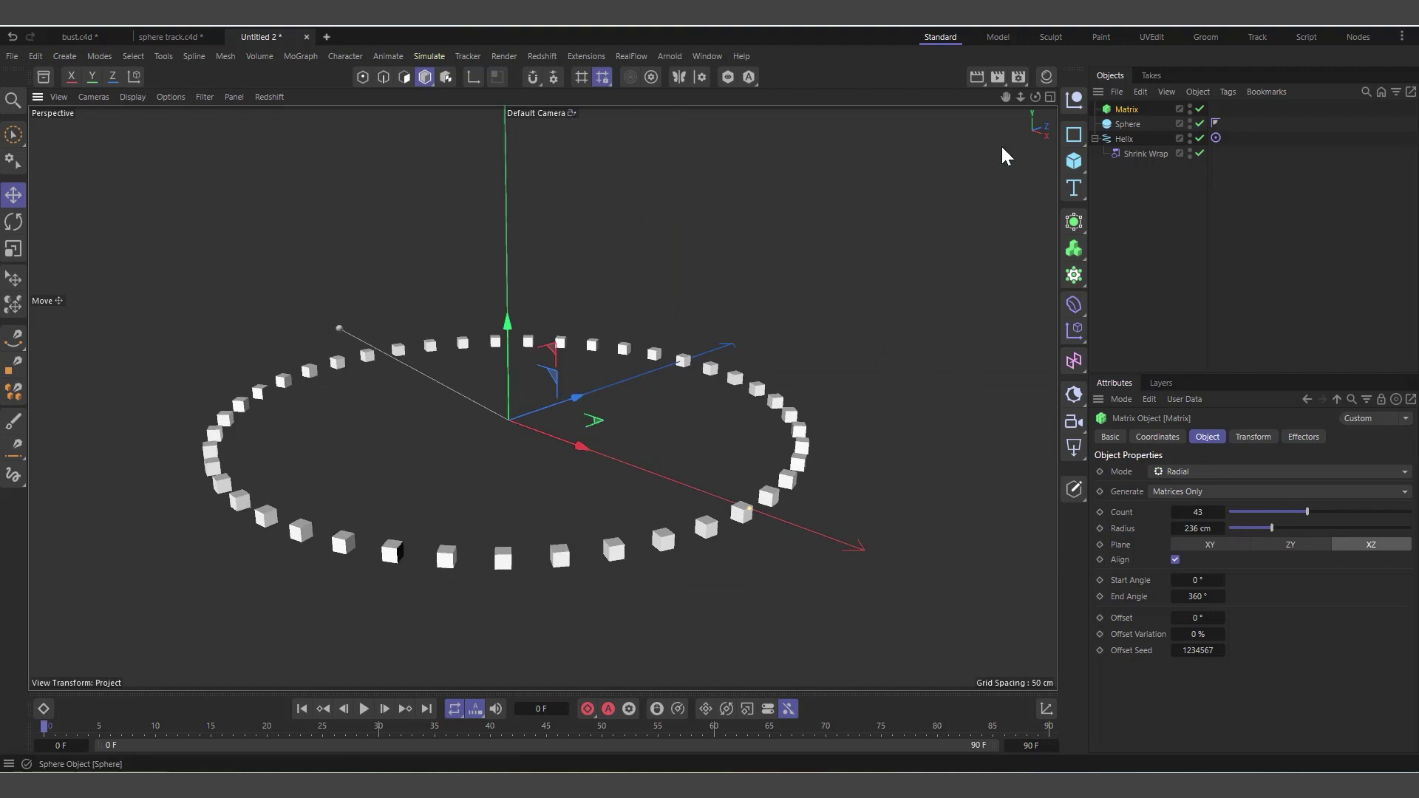
{"action": "left_click", "coordinate": [1096, 139]}
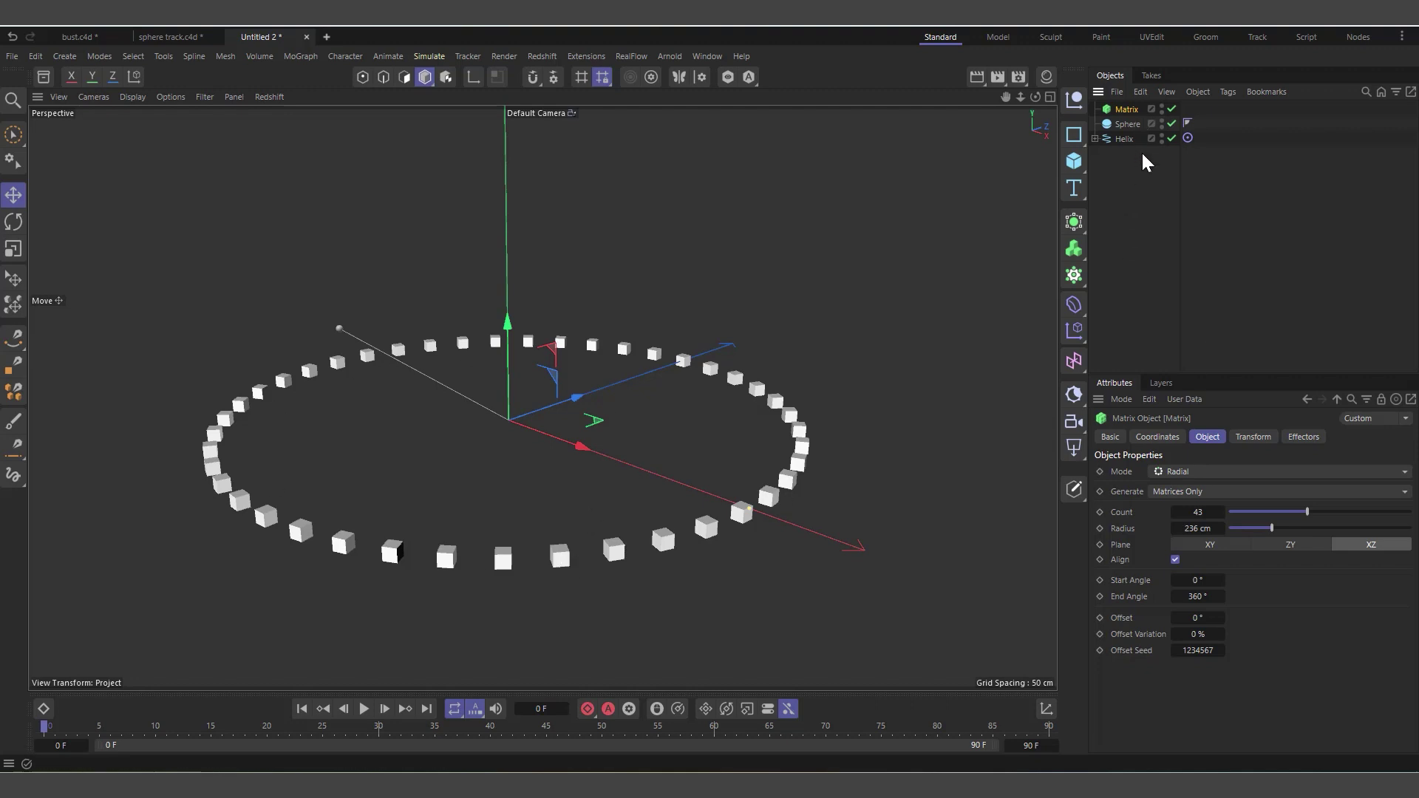
{"action": "left_click", "coordinate": [1078, 166]}
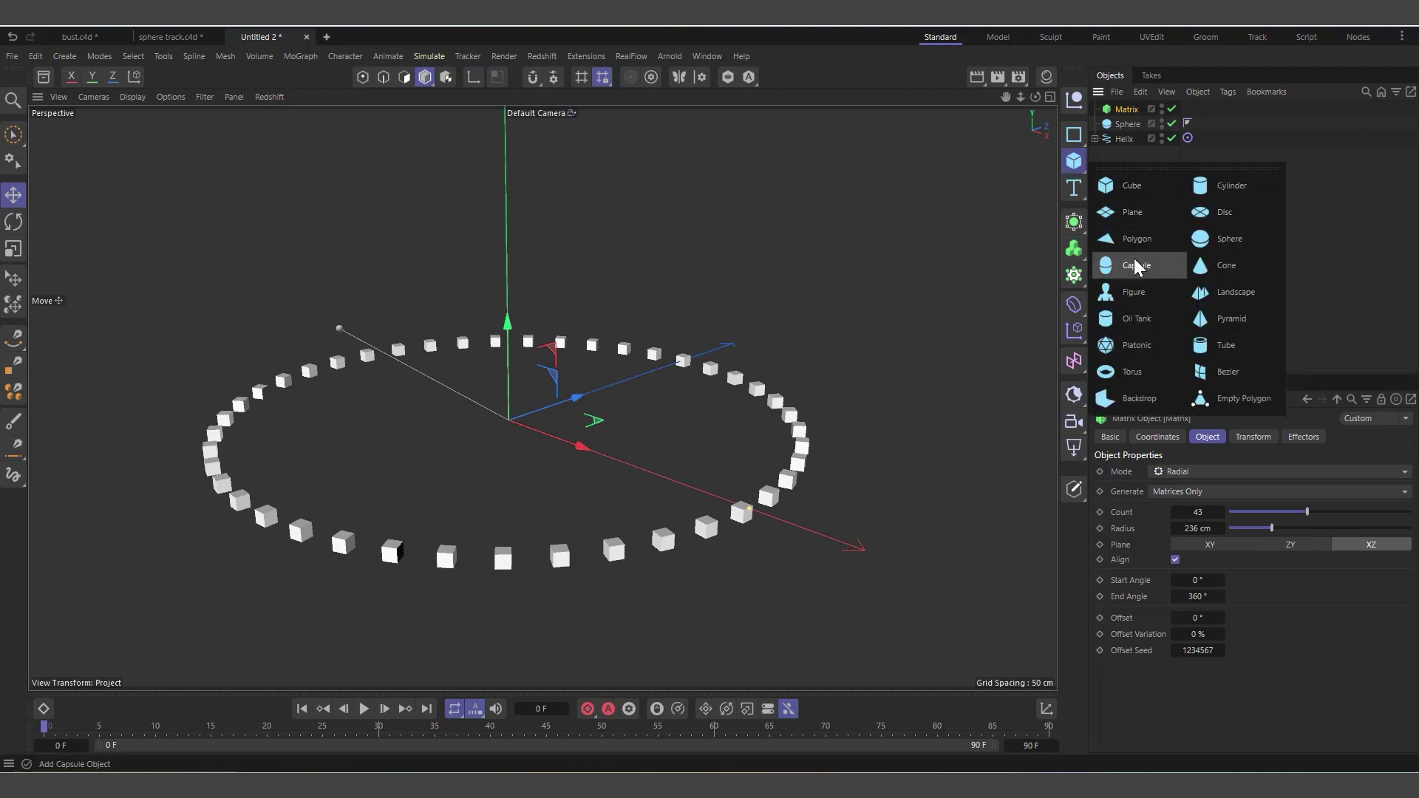
{"action": "left_click", "coordinate": [1220, 236]}
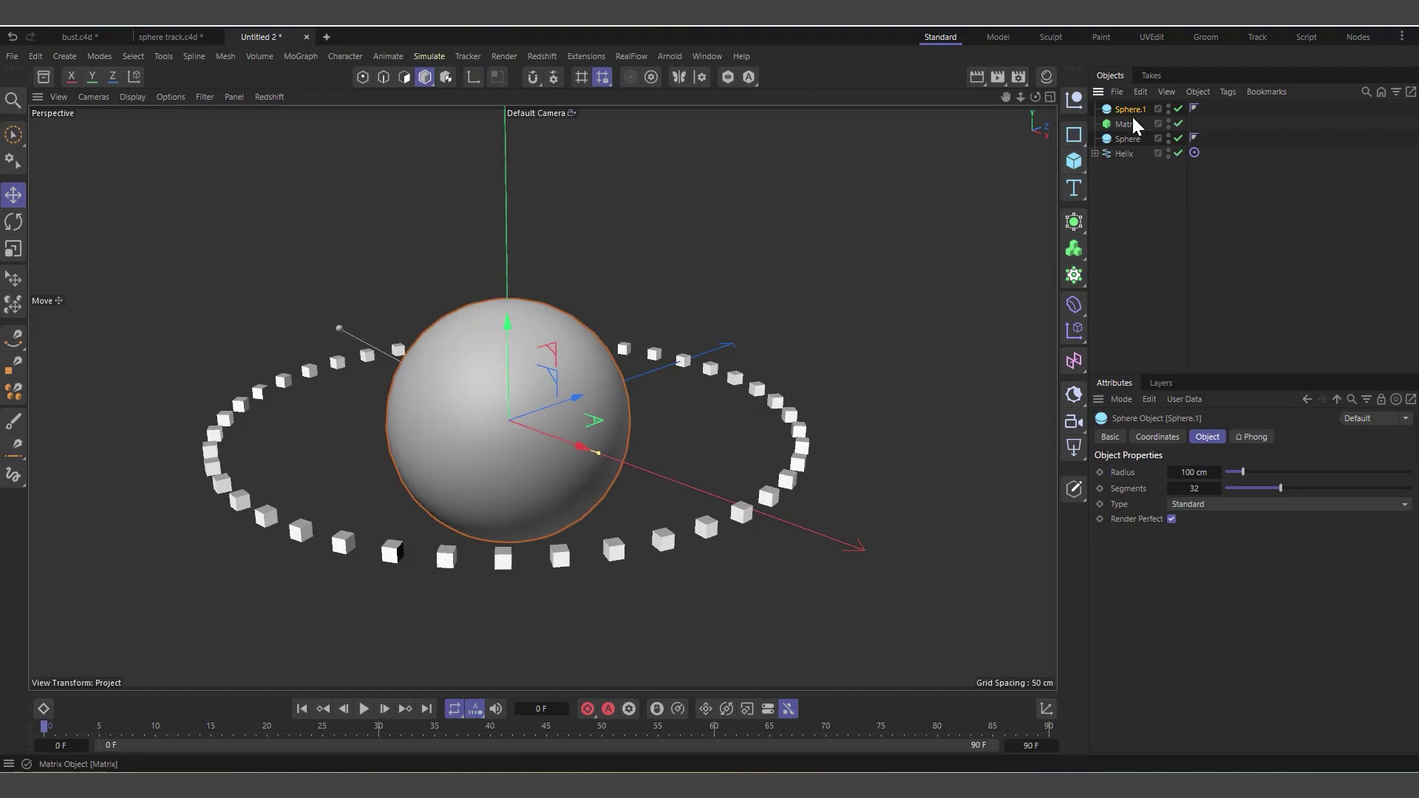
{"action": "key", "text": "Delete"}
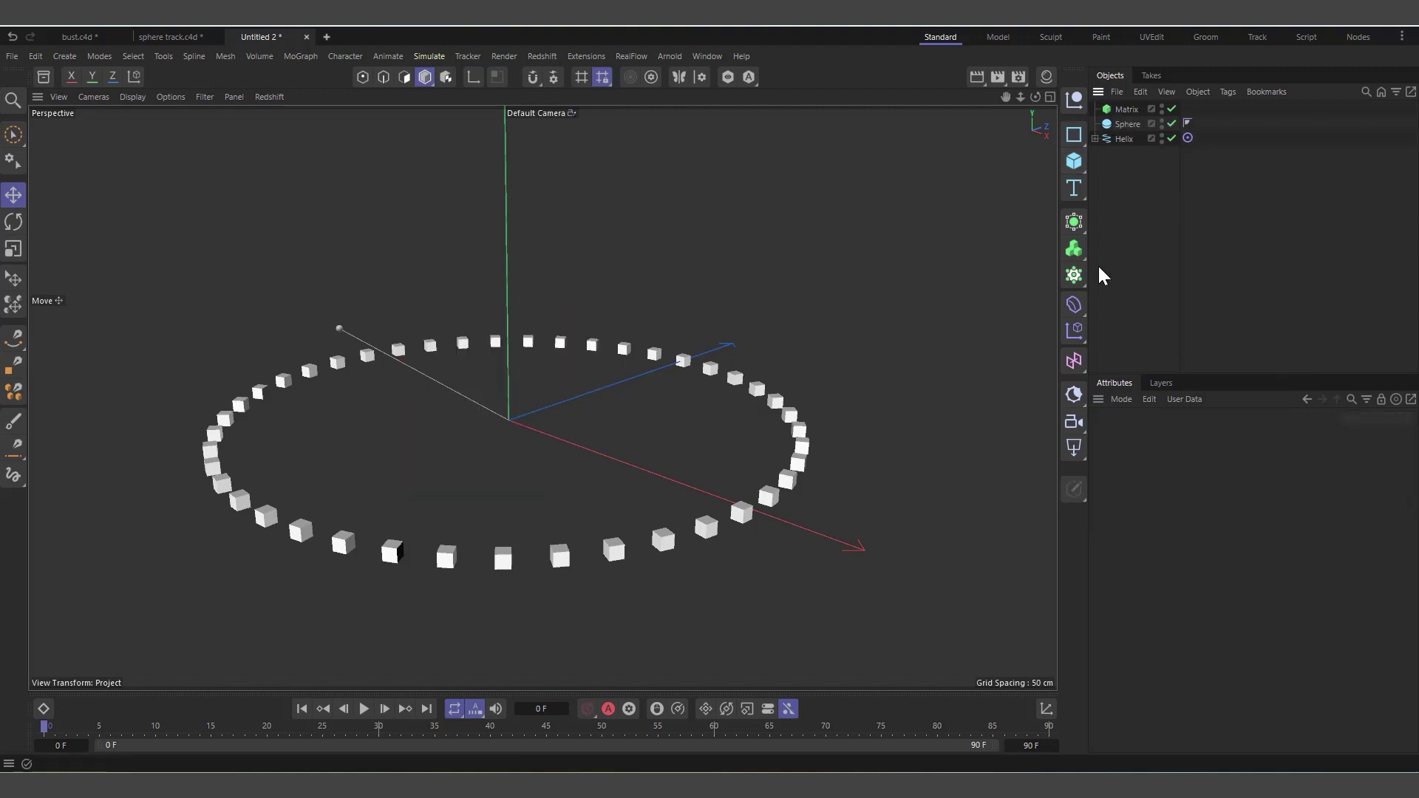
- Add a Cloner and make the Helix its child
{"action": "left_click", "coordinate": [1074, 275]}
{"action": "left_click", "coordinate": [1129, 303]}
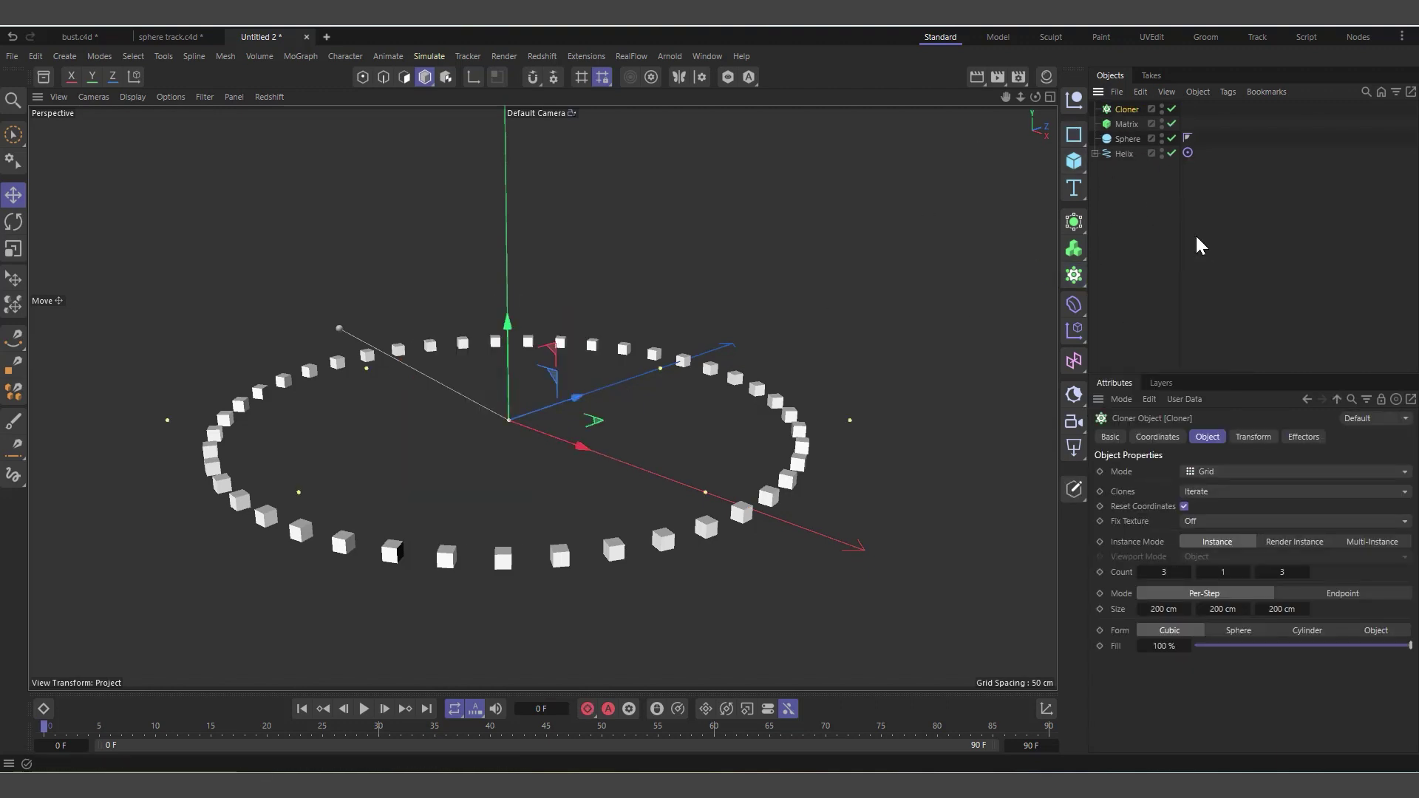
{"action": "left_click_drag", "start_coordinate": [1124, 153], "coordinate": [1132, 115]}
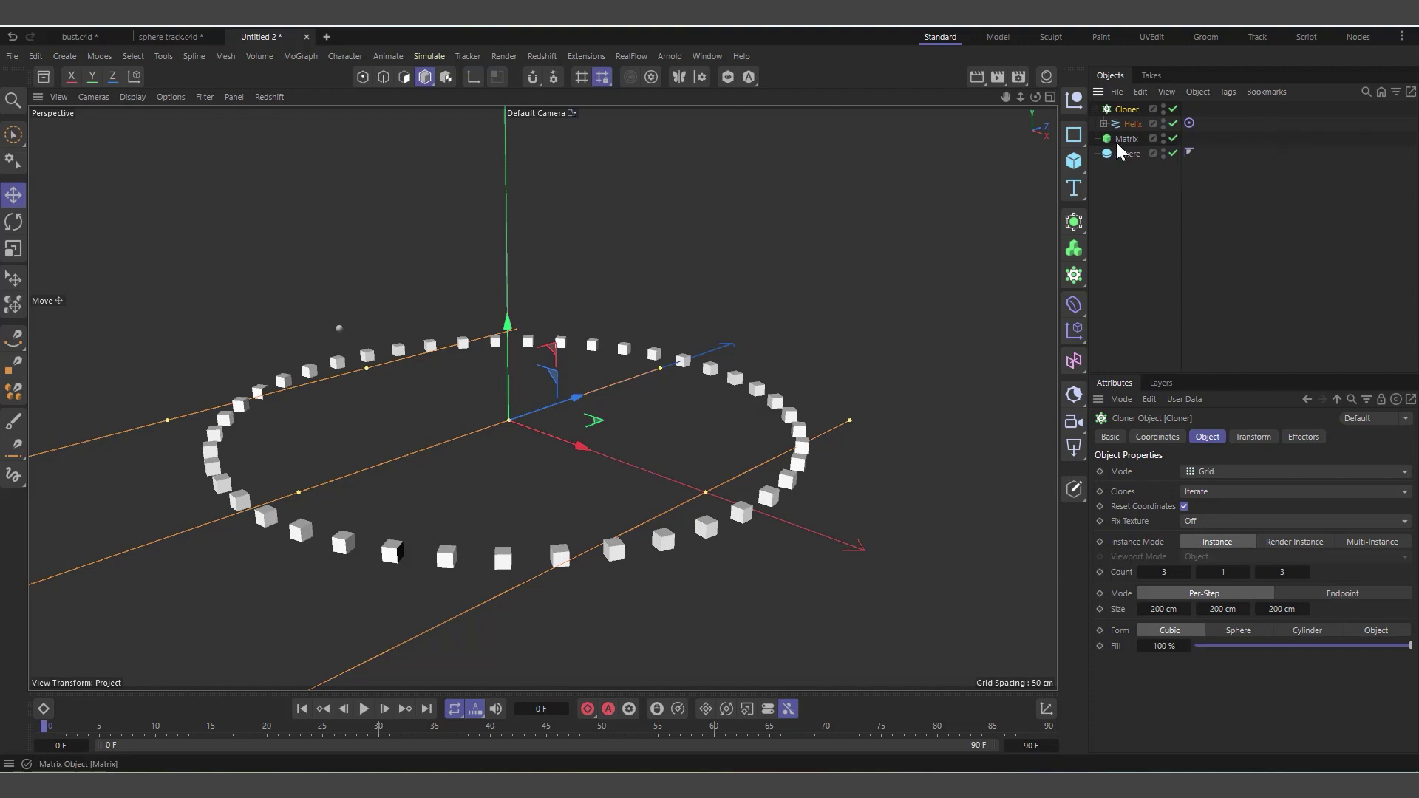
- Delete the Target tag from the Helix inside the Cloner
{"action": "left_click", "coordinate": [1103, 123]}
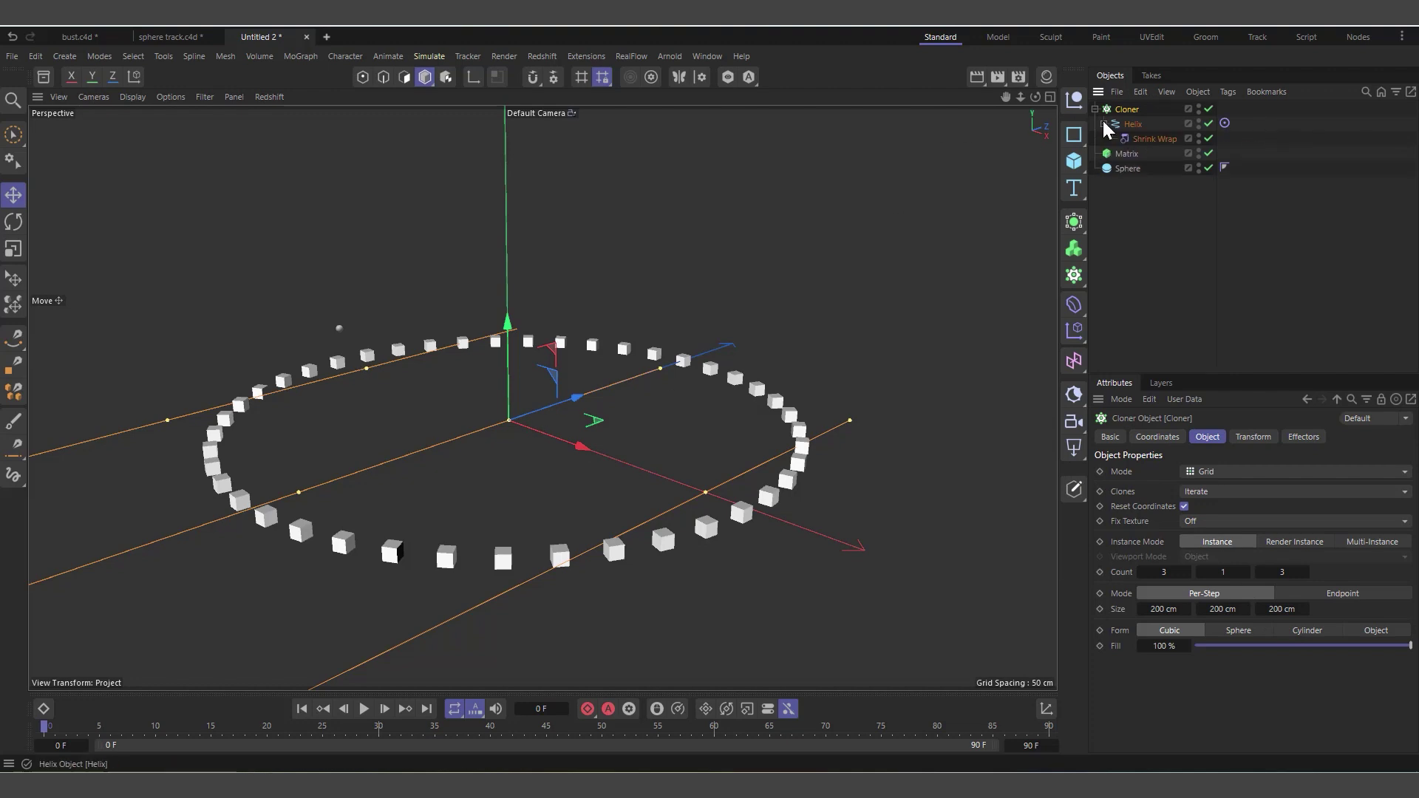
{"action": "left_click", "coordinate": [1225, 124]}
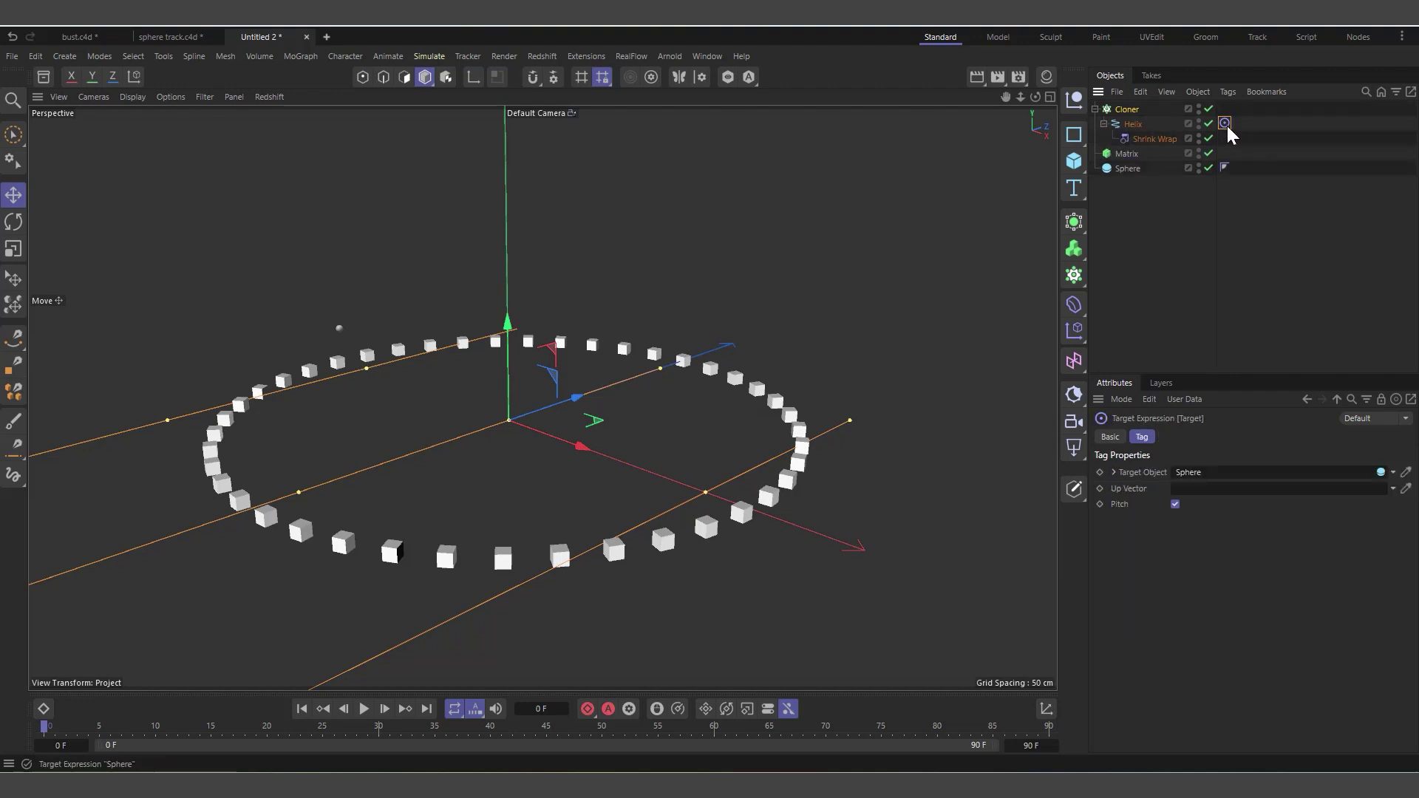
{"action": "key", "text": "Delete"}
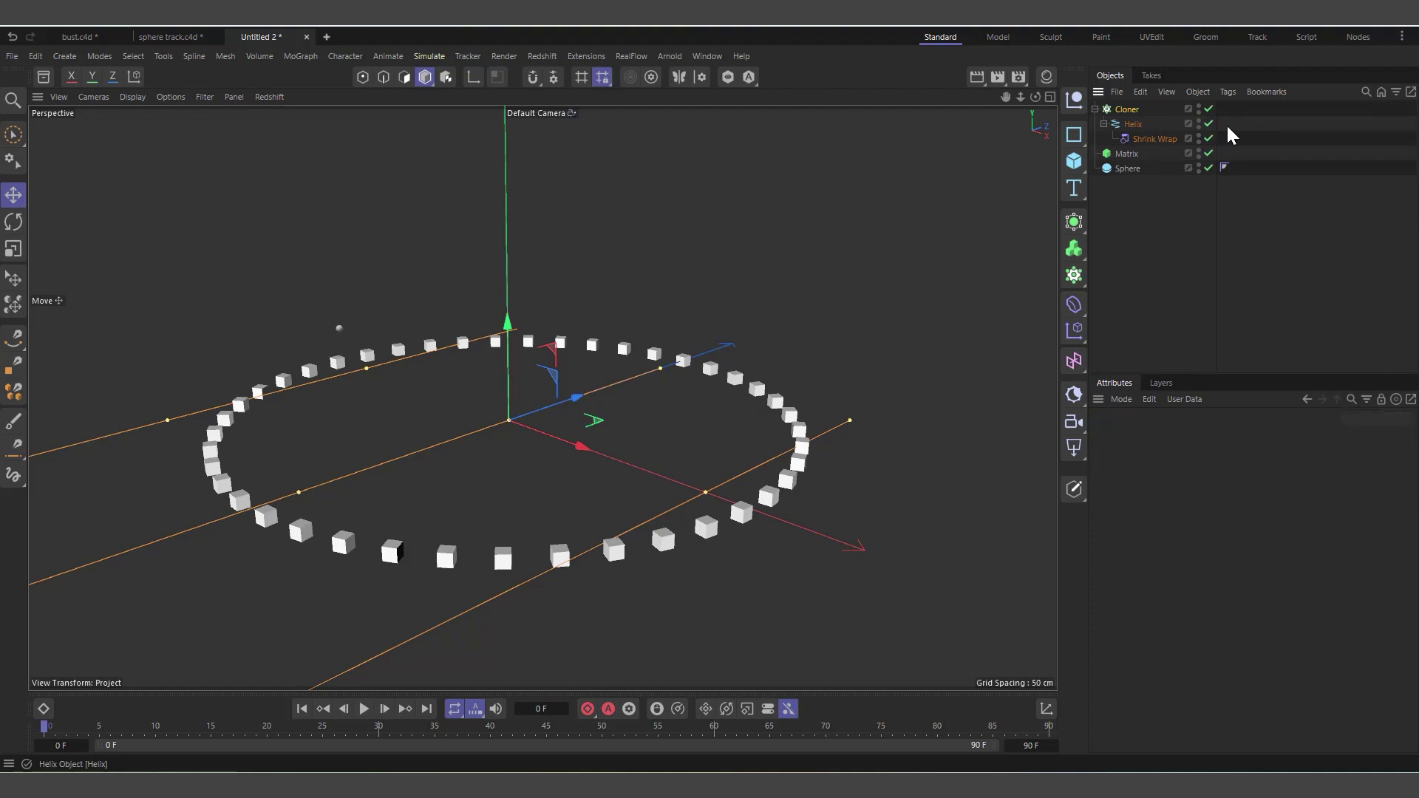
{"action": "left_click", "coordinate": [1104, 125]}
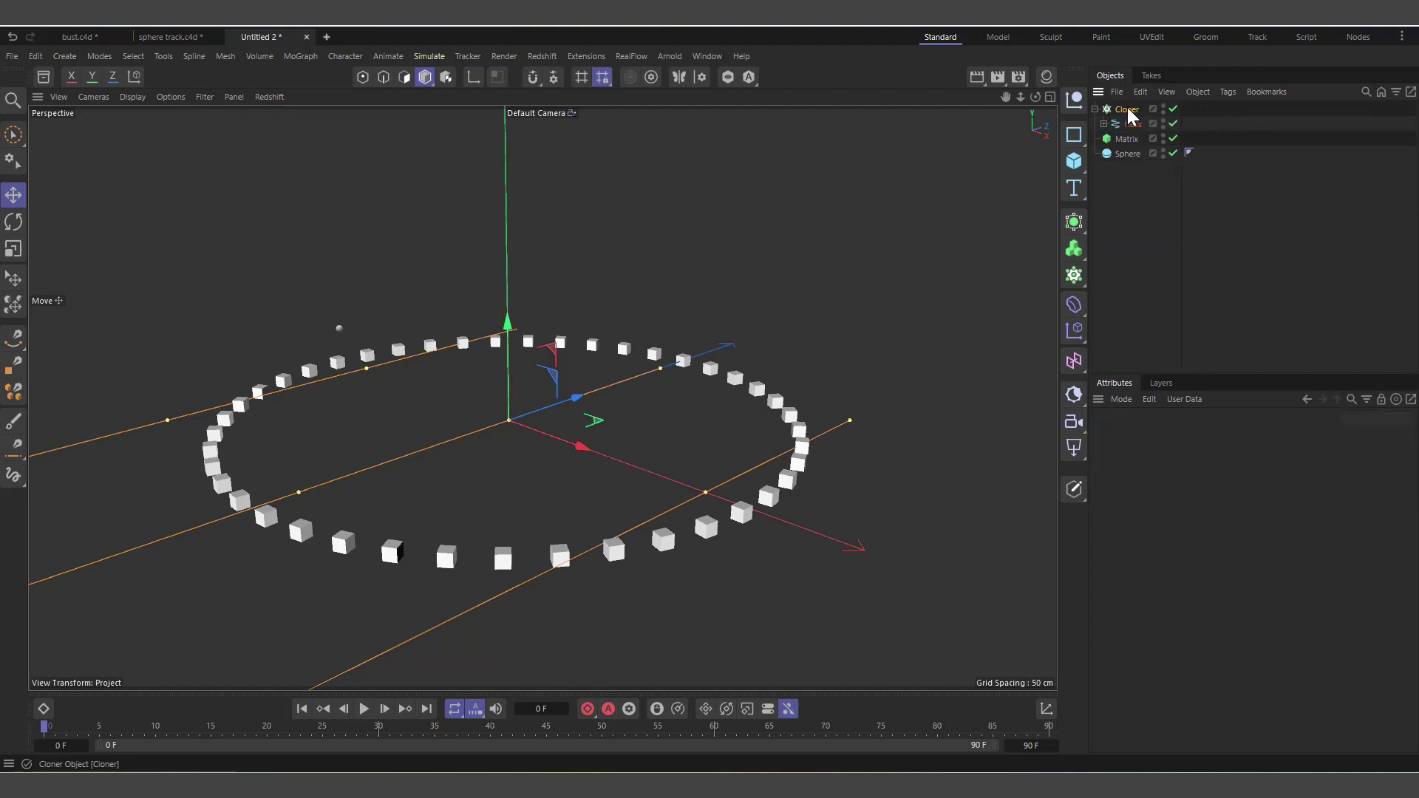
- Add a Target effector to the Cloner and assign the Sphere as its target object
{"action": "left_click", "coordinate": [1127, 111]}
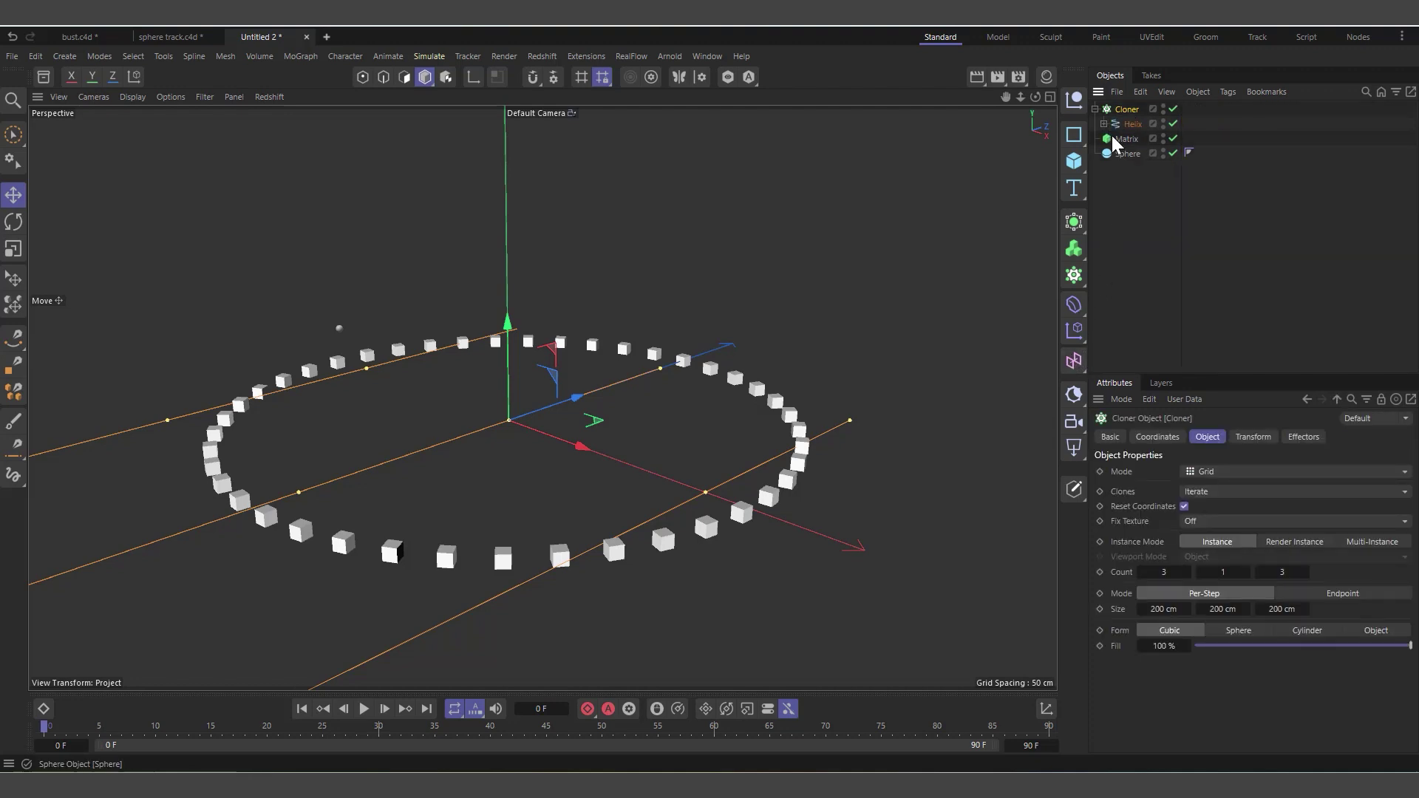
{"action": "left_click", "coordinate": [1074, 330]}
{"action": "left_click", "coordinate": [1197, 518]}
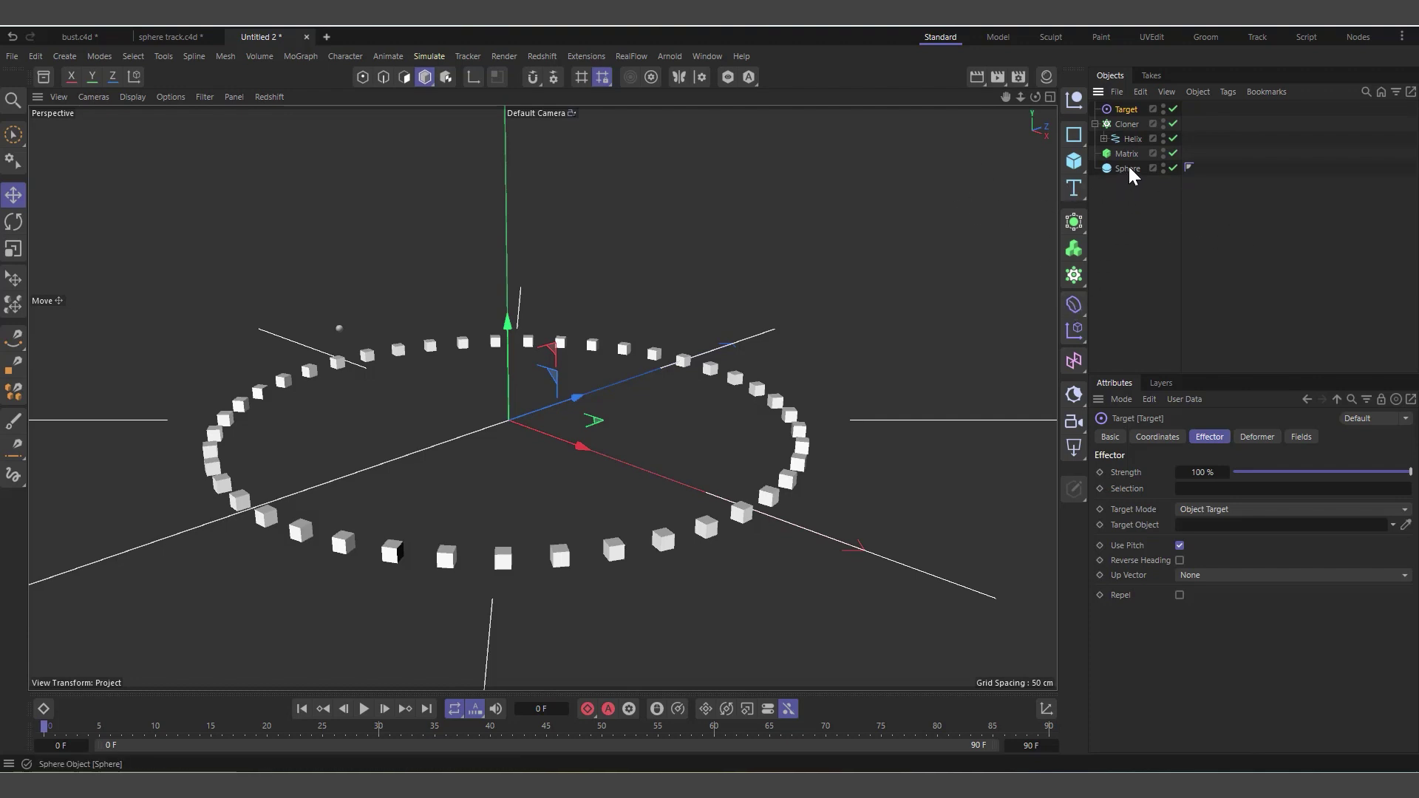
{"action": "left_click_drag", "start_coordinate": [1131, 173], "coordinate": [1275, 496]}
{"action": "left_click", "coordinate": [1216, 489]}
{"action": "key", "text": "BackSpace"}
{"action": "left_click_drag", "start_coordinate": [1128, 169], "coordinate": [1221, 537]}
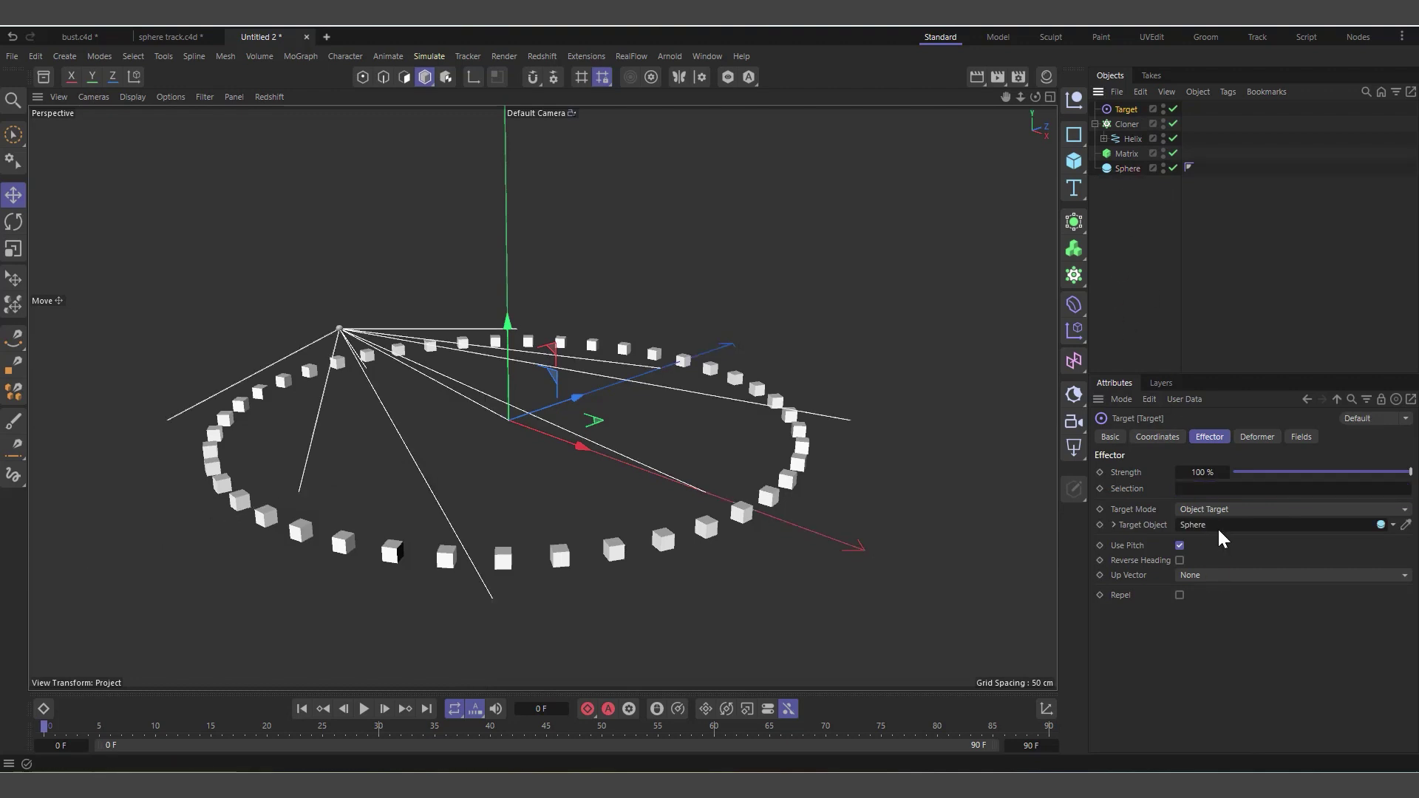
- Move the Sphere away from the cloned lines and back near the centre of the matrix ring to test the targeting
{"action": "left_click", "coordinate": [1127, 124]}
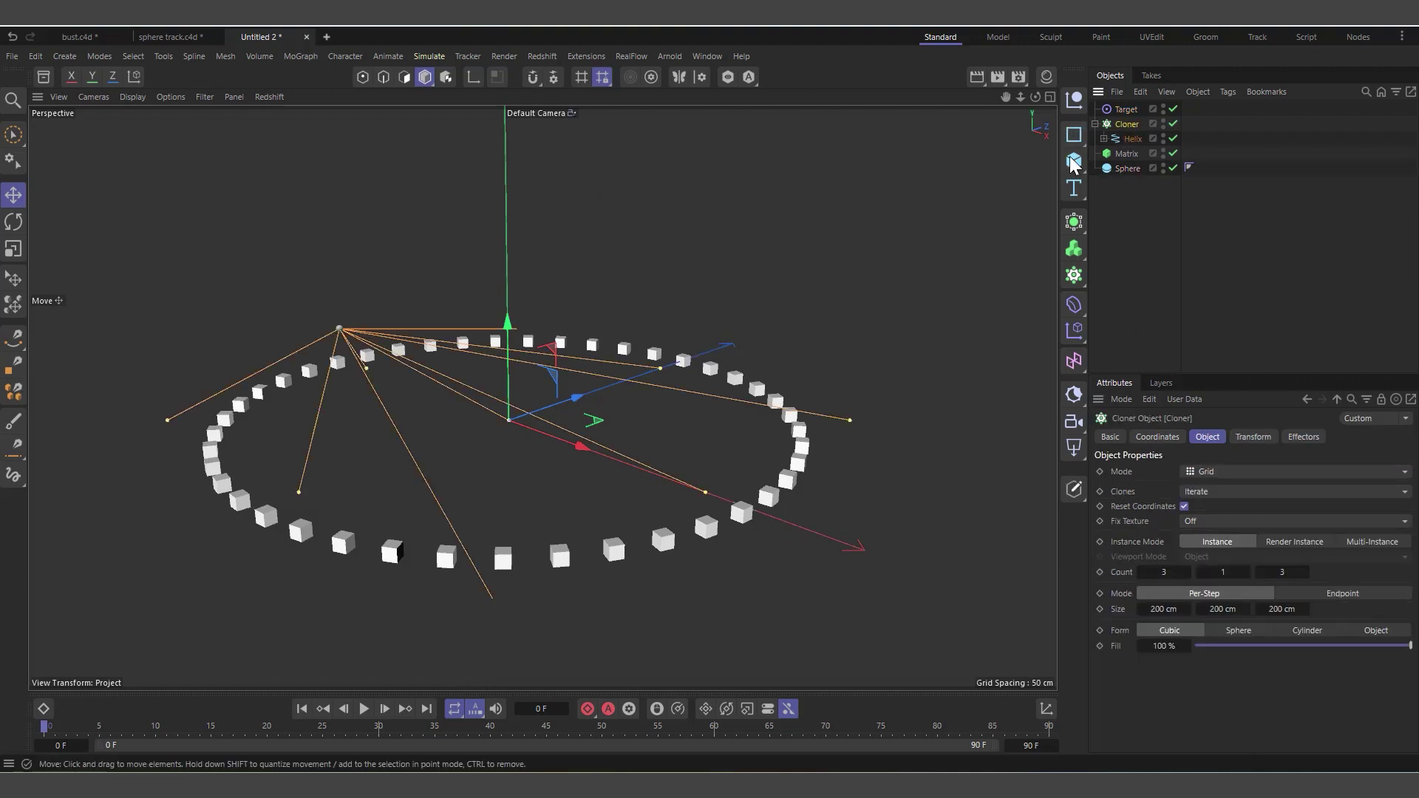
{"action": "left_click", "coordinate": [1128, 169]}
{"action": "left_click_drag", "start_coordinate": [356, 307], "coordinate": [1009, 168]}
{"action": "scroll", "coordinate": [788, 392], "scroll_direction": "down", "scroll_amount": 2}
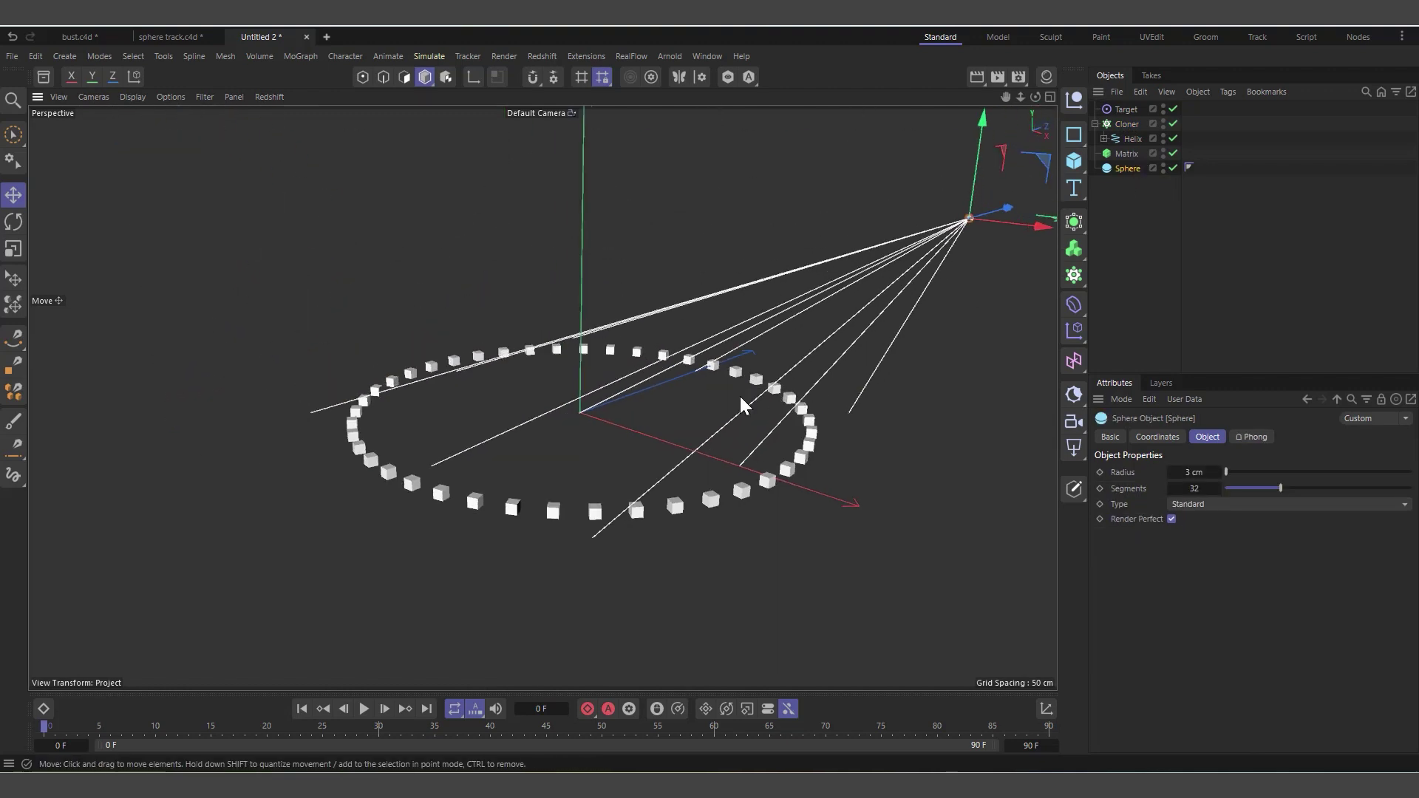
{"action": "left_click_drag", "start_coordinate": [1017, 188], "coordinate": [562, 403]}
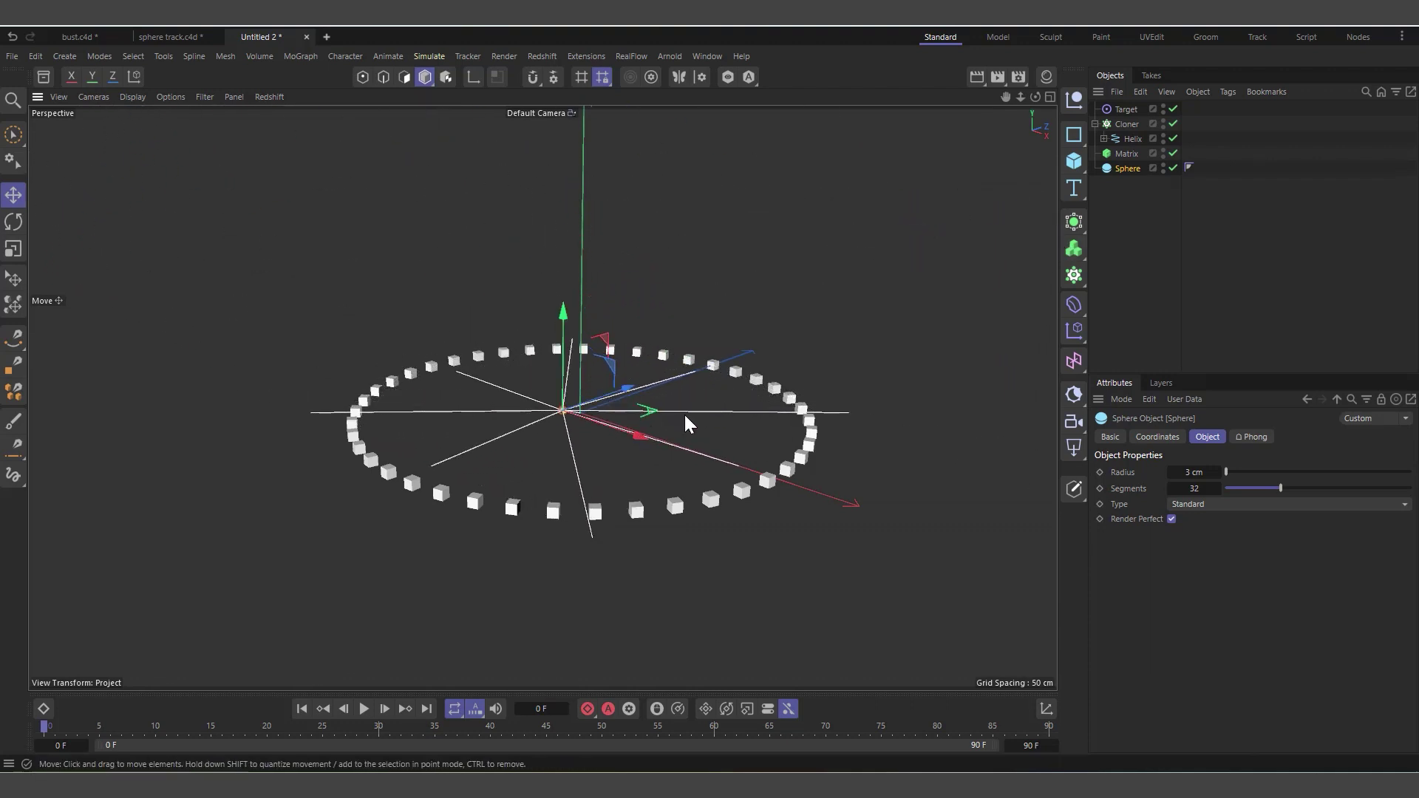
- Set the Cloner to Object mode and assign the Matrix as its object
{"action": "scroll", "coordinate": [690, 438], "scroll_direction": "up", "scroll_amount": 2}
{"action": "left_click", "coordinate": [1129, 124]}
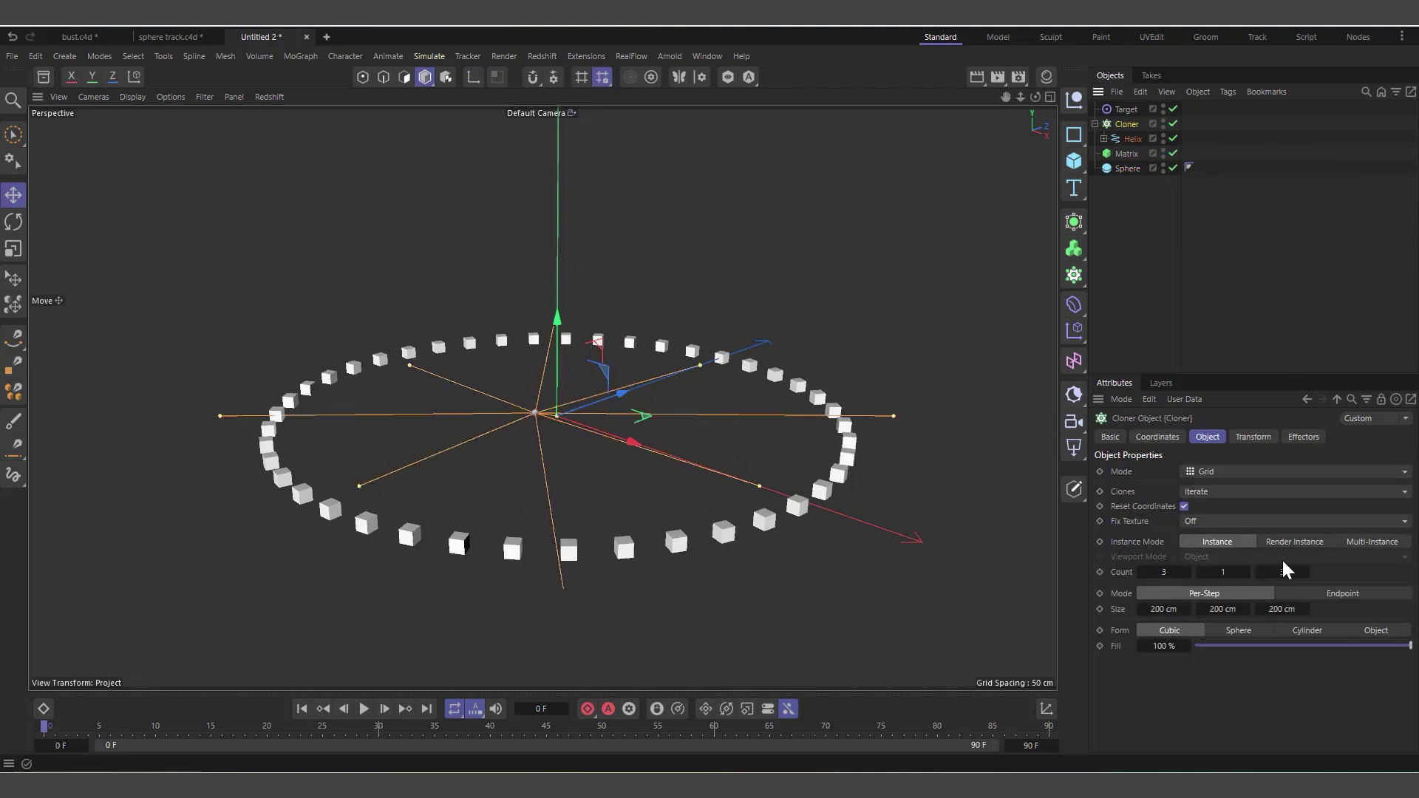
{"action": "left_click", "coordinate": [1220, 473]}
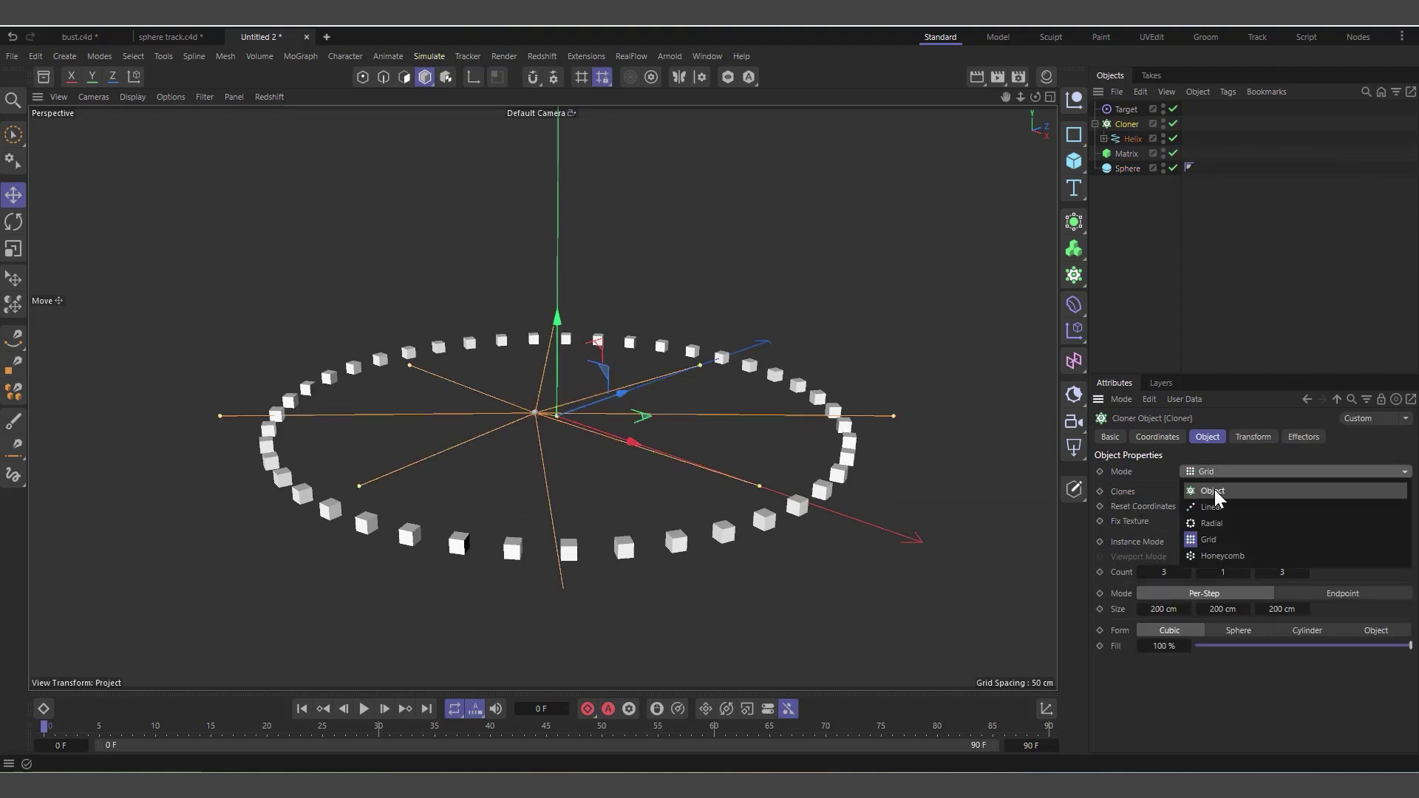
{"action": "left_click", "coordinate": [1218, 493]}
{"action": "left_click_drag", "start_coordinate": [1125, 154], "coordinate": [1219, 576]}
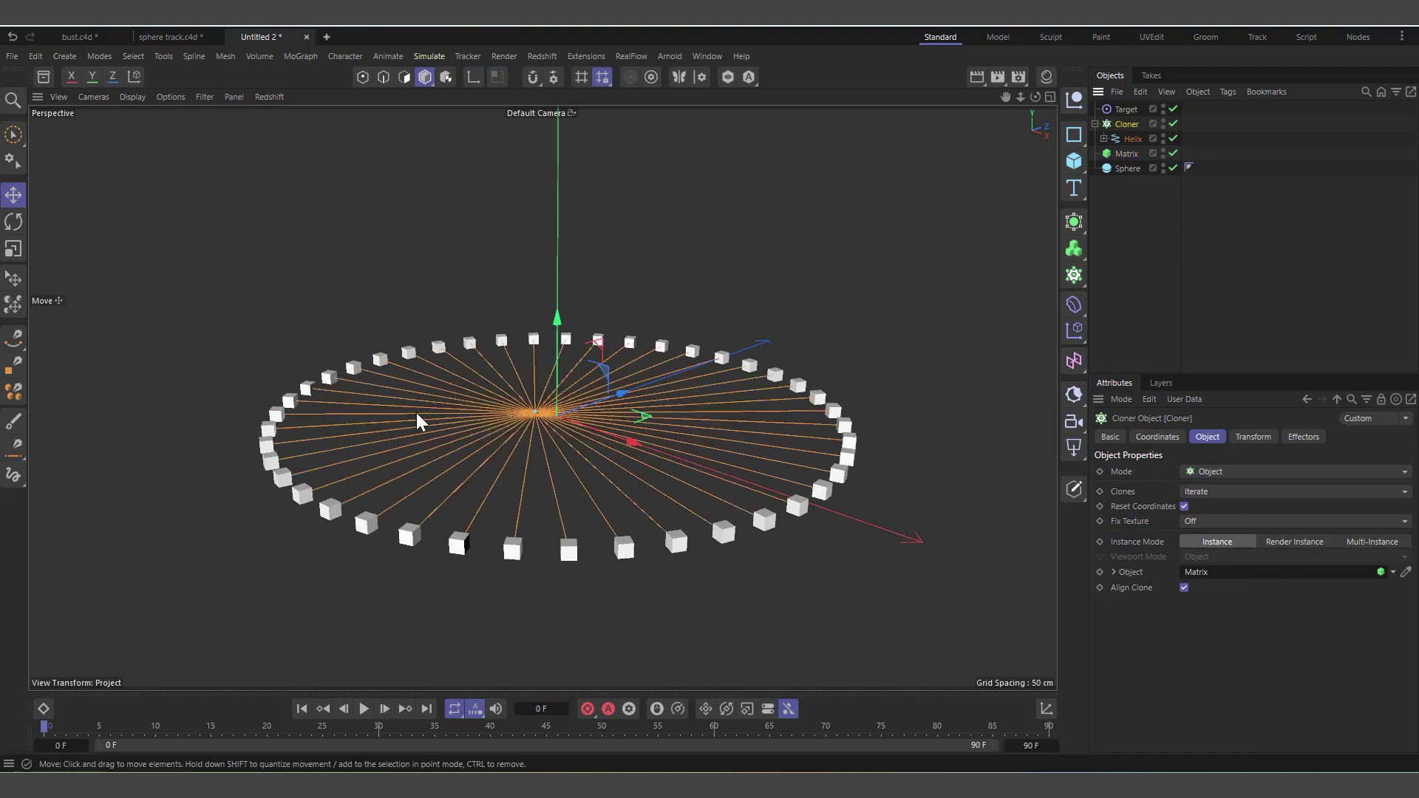
- Move the Sphere slightly within the ring's centre to check that all the lines follow it
{"action": "scroll", "coordinate": [415, 413], "scroll_direction": "up", "scroll_amount": 2}
{"action": "scroll", "coordinate": [422, 438], "scroll_direction": "down", "scroll_amount": 2}
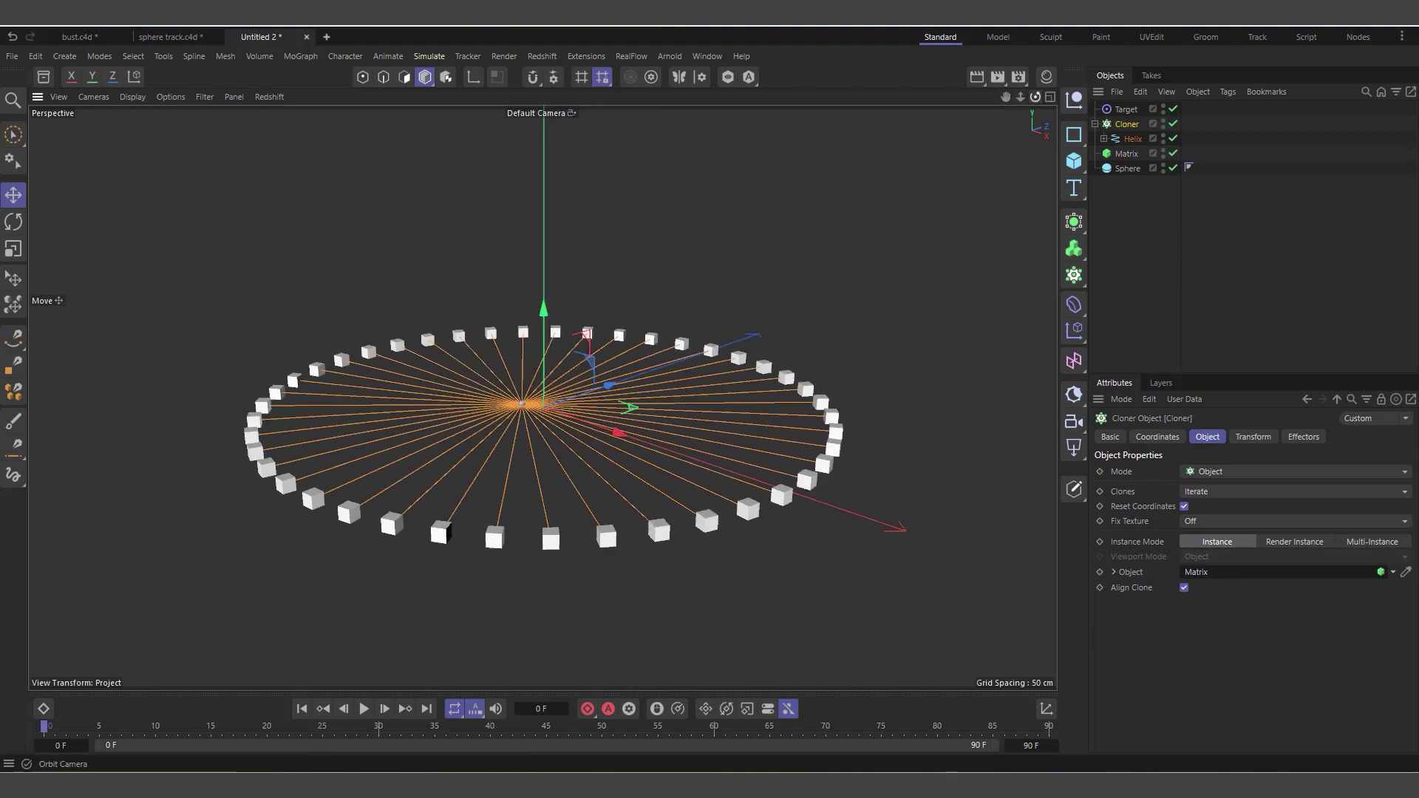
{"action": "left_click_drag", "start_coordinate": [1035, 97], "coordinate": [1036, 113]}
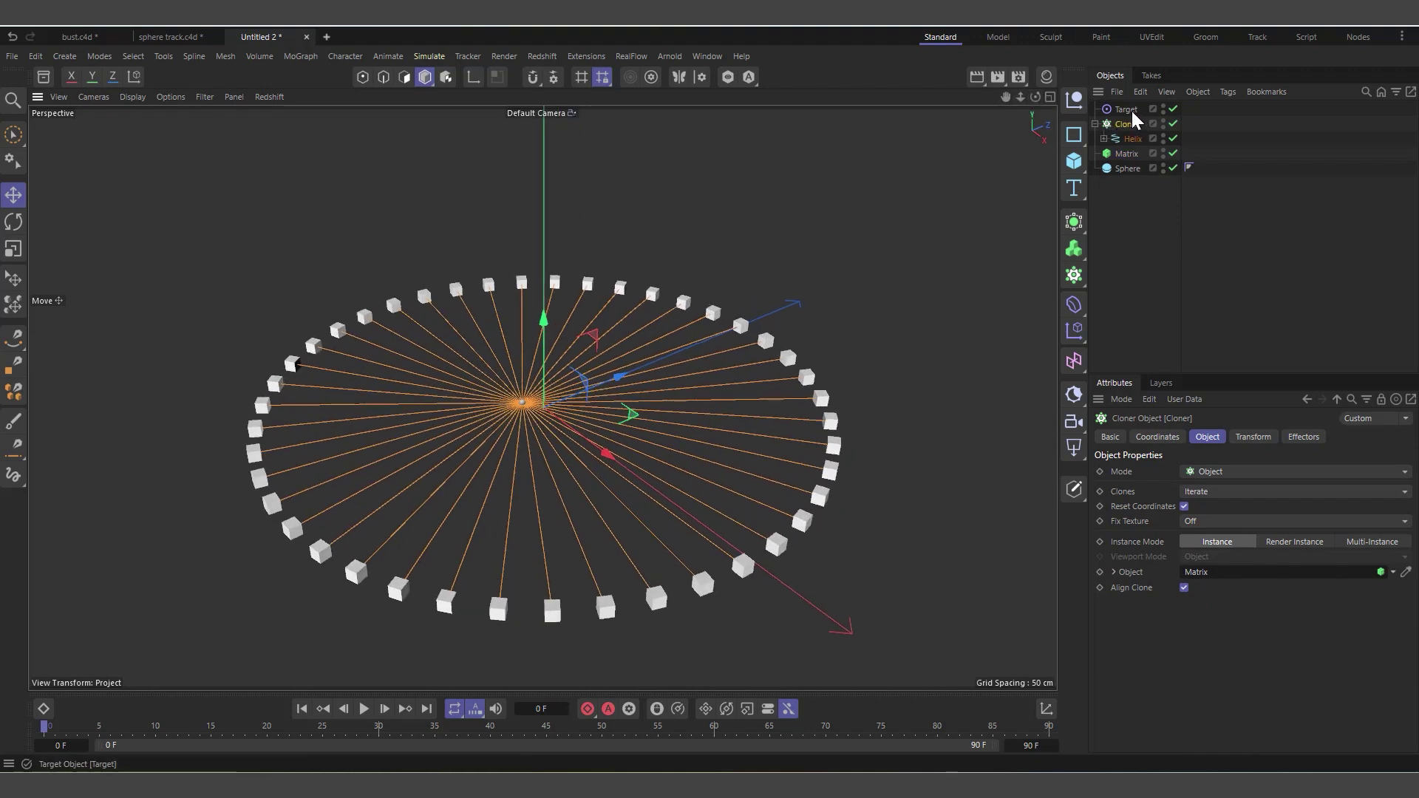
{"action": "left_click", "coordinate": [1127, 169]}
{"action": "left_click_drag", "start_coordinate": [581, 400], "coordinate": [655, 445]}
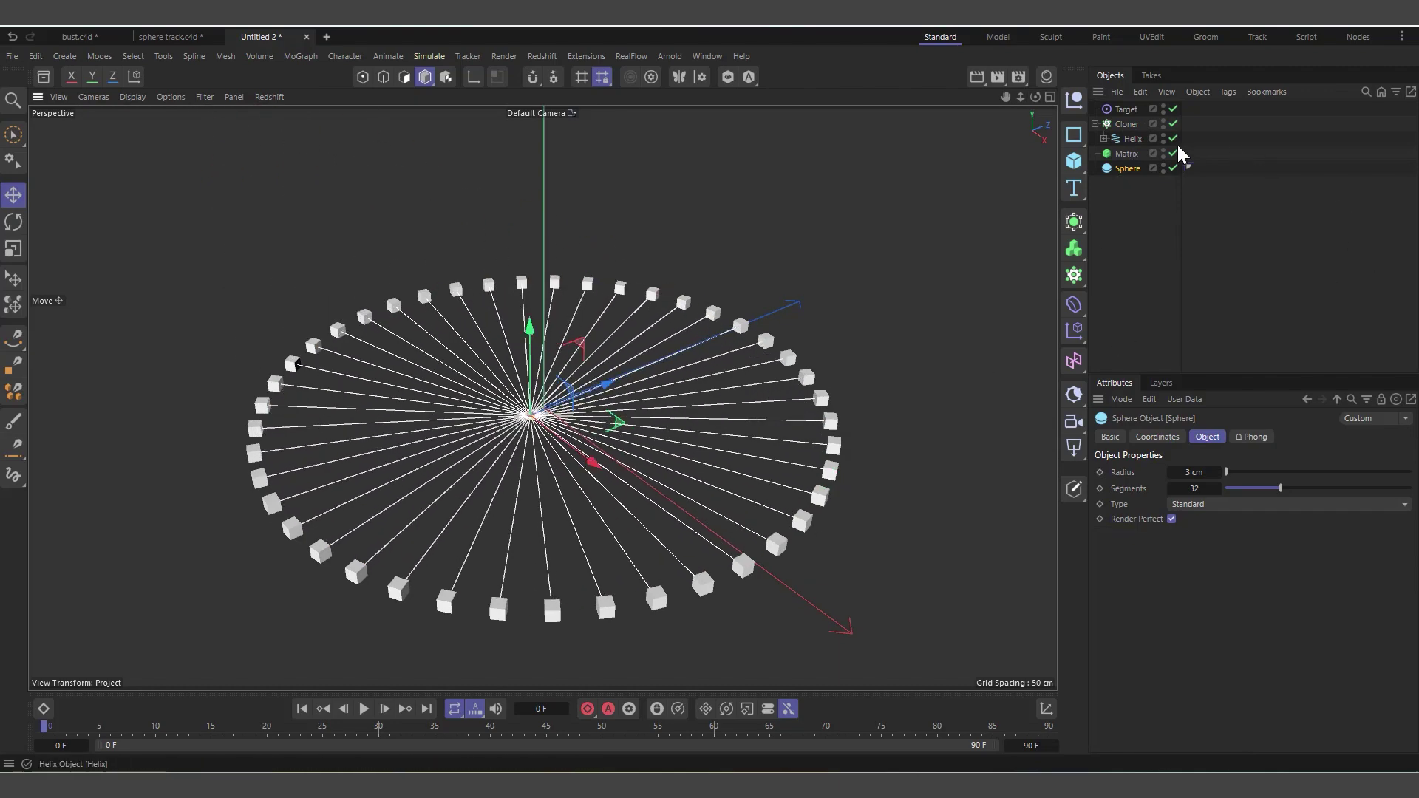
- Add a Random effector to the Matrix and set its Random Mode to Noise
{"action": "left_click", "coordinate": [1138, 154]}
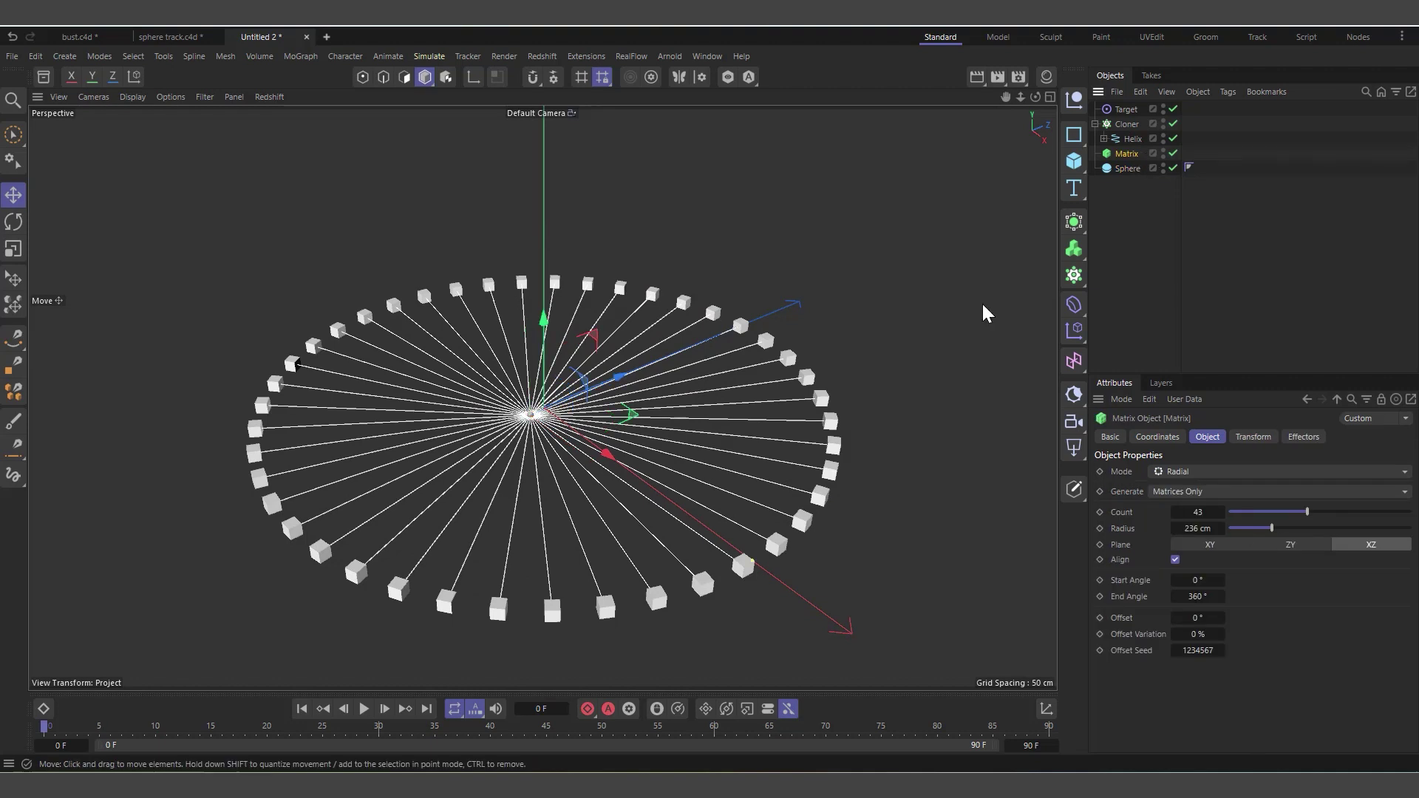
{"action": "left_click", "coordinate": [1074, 331]}
{"action": "left_click", "coordinate": [1218, 436]}
{"action": "left_click", "coordinate": [1209, 437]}
{"action": "left_click", "coordinate": [1212, 526]}
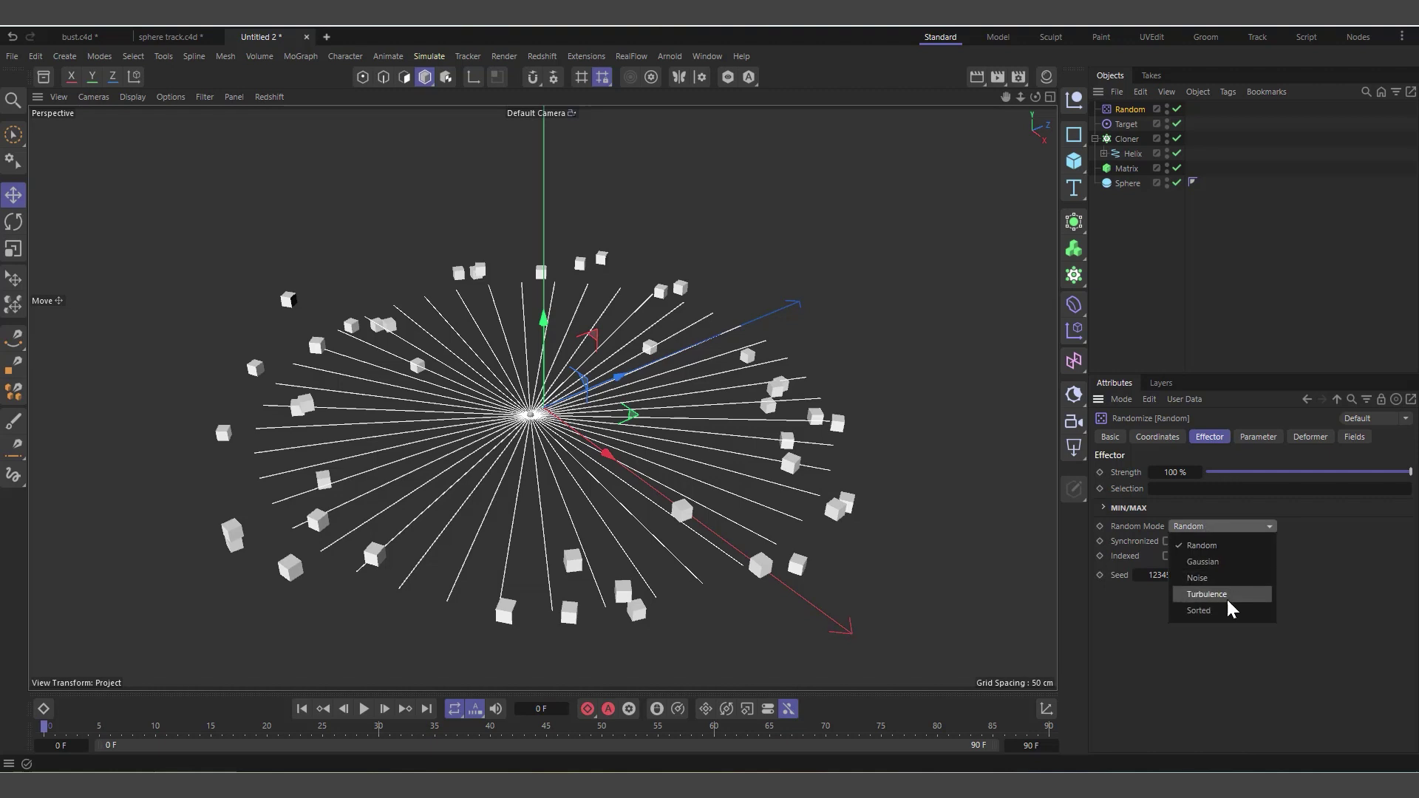
{"action": "left_click", "coordinate": [1205, 579]}
{"action": "left_click", "coordinate": [1209, 581]}
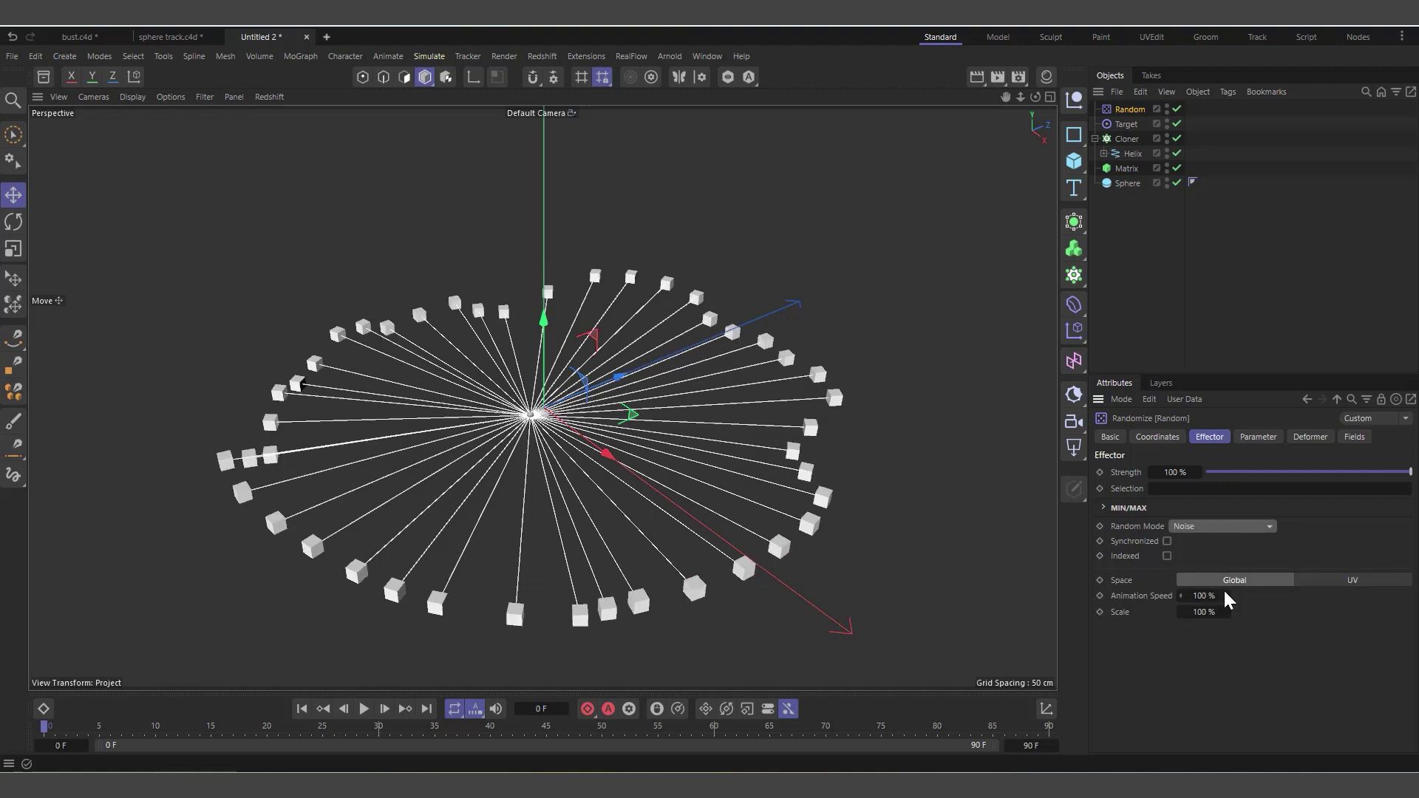
- Set the Random effector's animation speed to 65% and its position to 414 cm in X and 323 cm in Y, and preview the motion
{"action": "left_click_drag", "start_coordinate": [1200, 596], "coordinate": [1174, 595]}
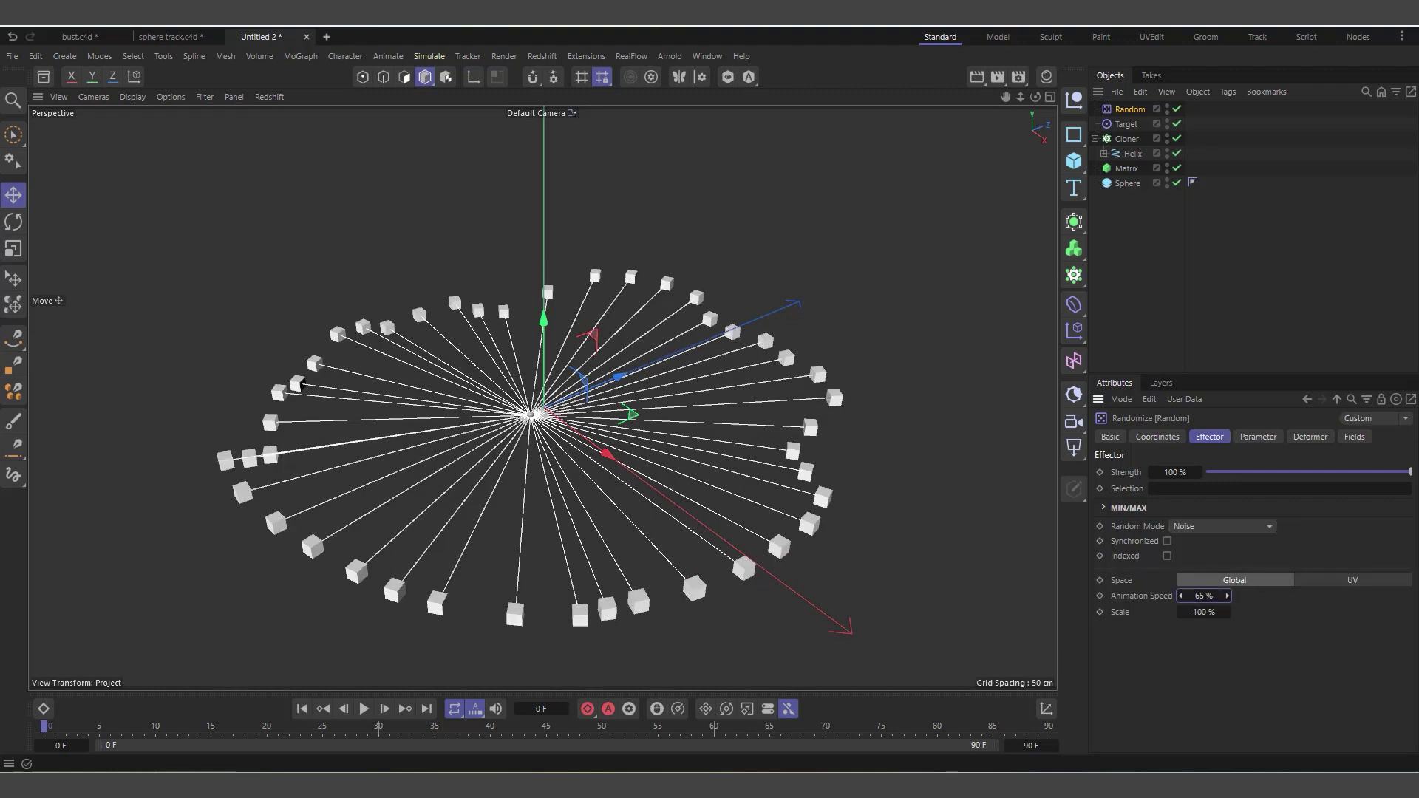
{"action": "left_click", "coordinate": [1259, 437]}
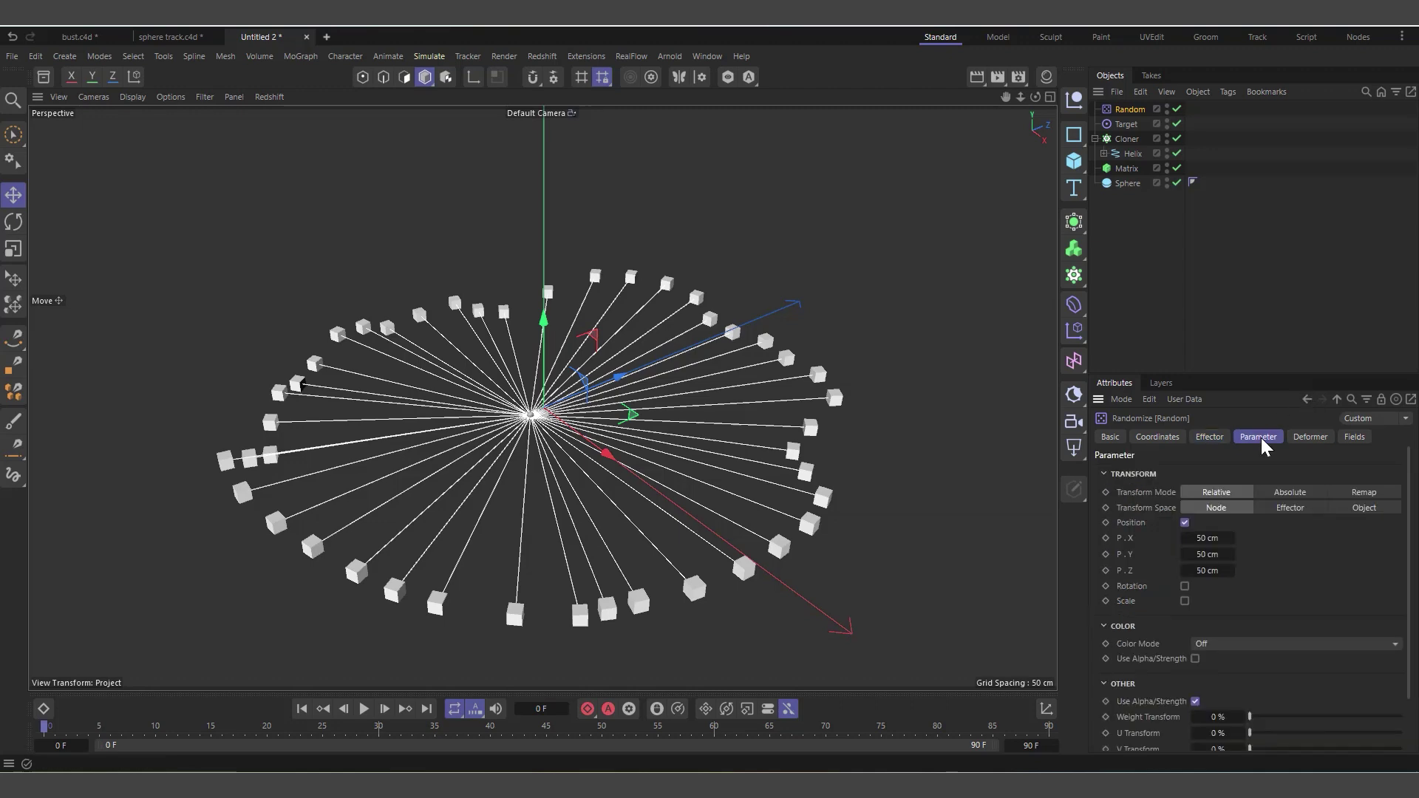
{"action": "left_click_drag", "start_coordinate": [1205, 537], "coordinate": [1279, 553]}
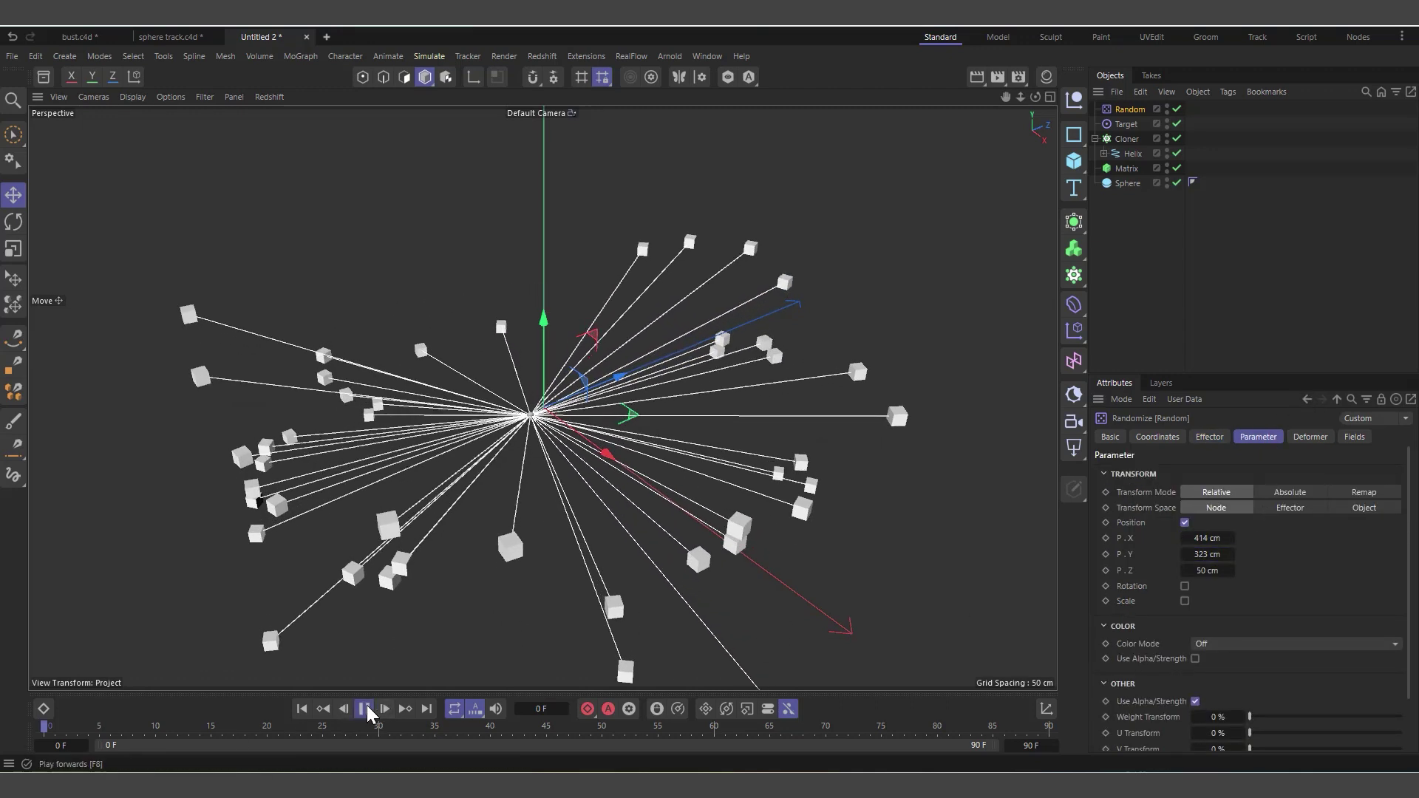
{"action": "left_click", "coordinate": [363, 709]}
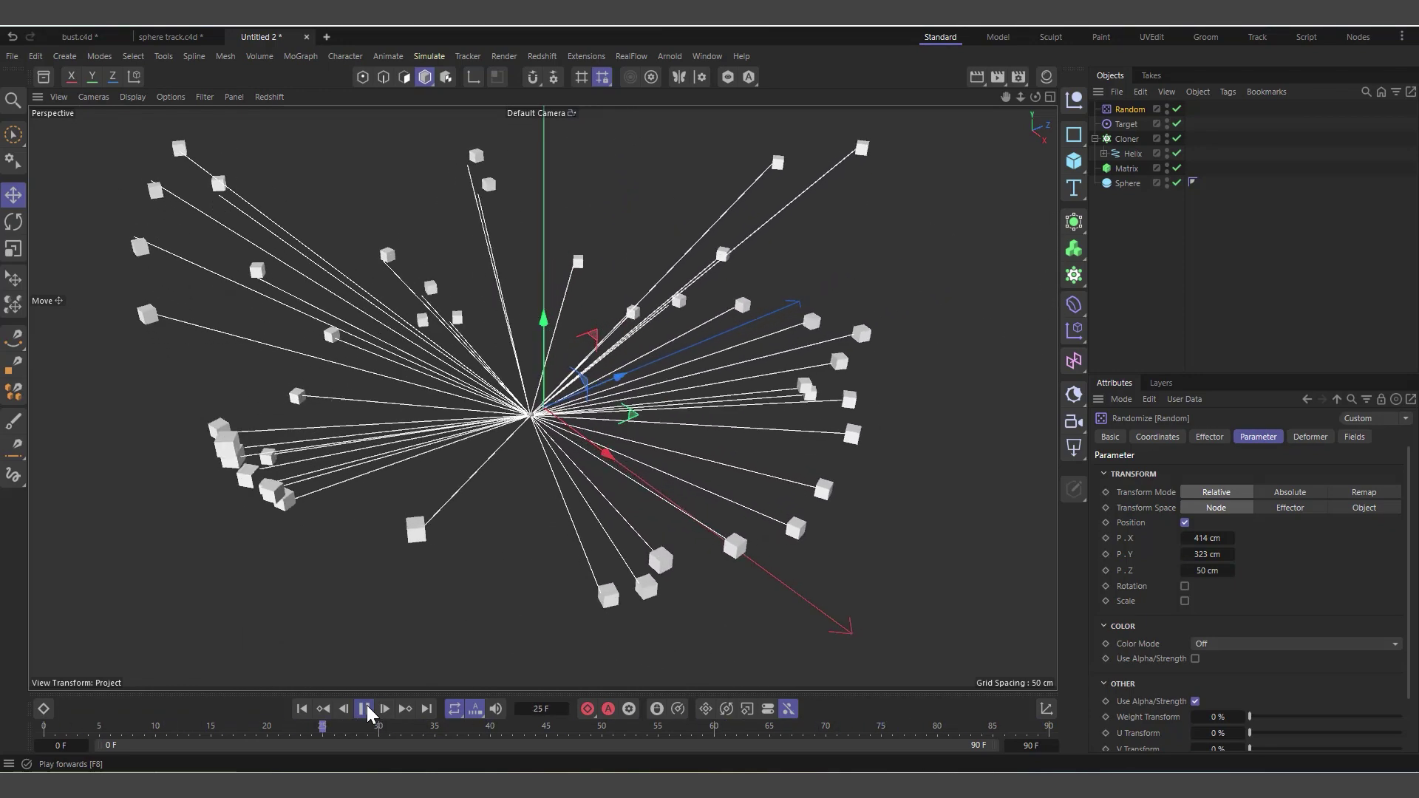
{"action": "left_click", "coordinate": [363, 709]}
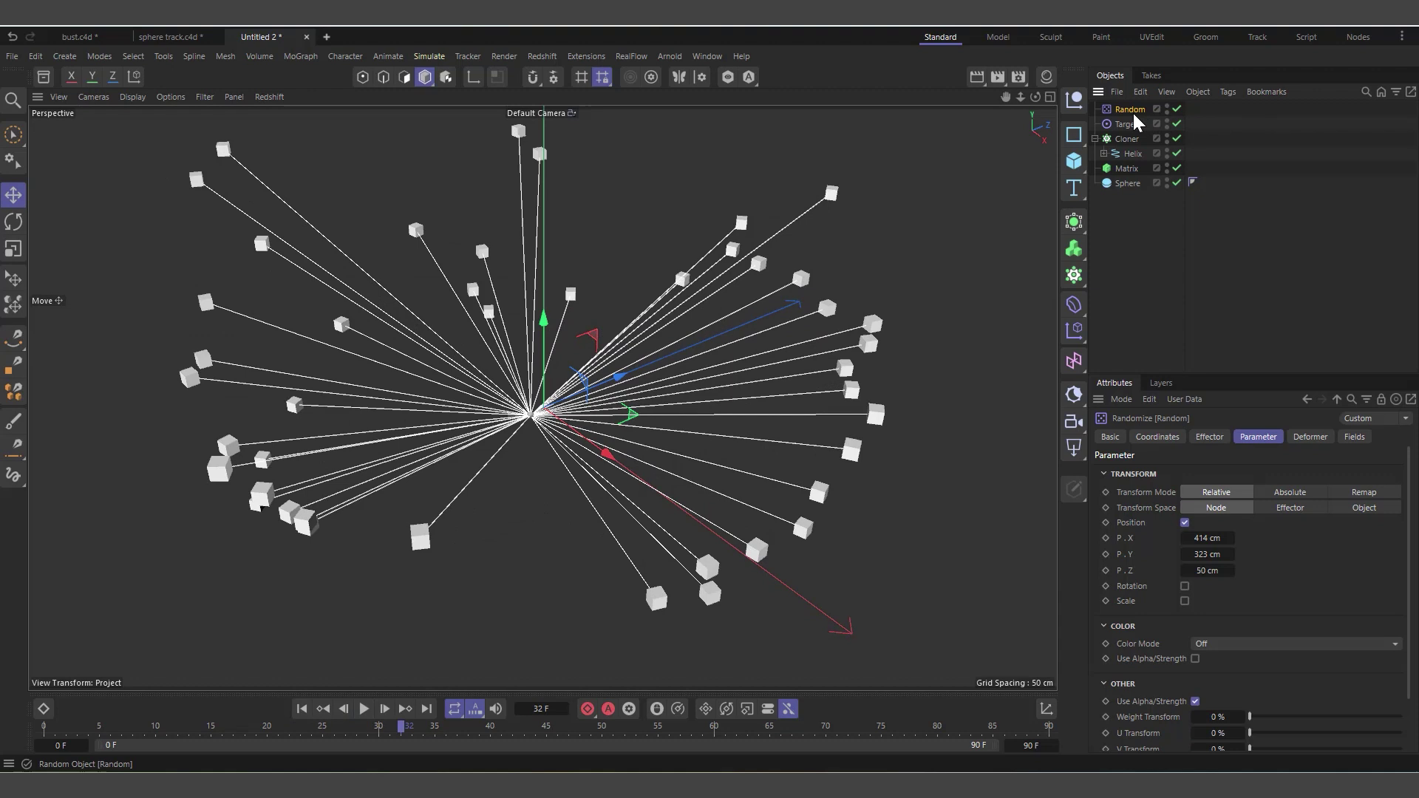
- Delete the Random effector and switch the Matrix from Radial to Object mode
{"action": "key", "text": "Delete"}
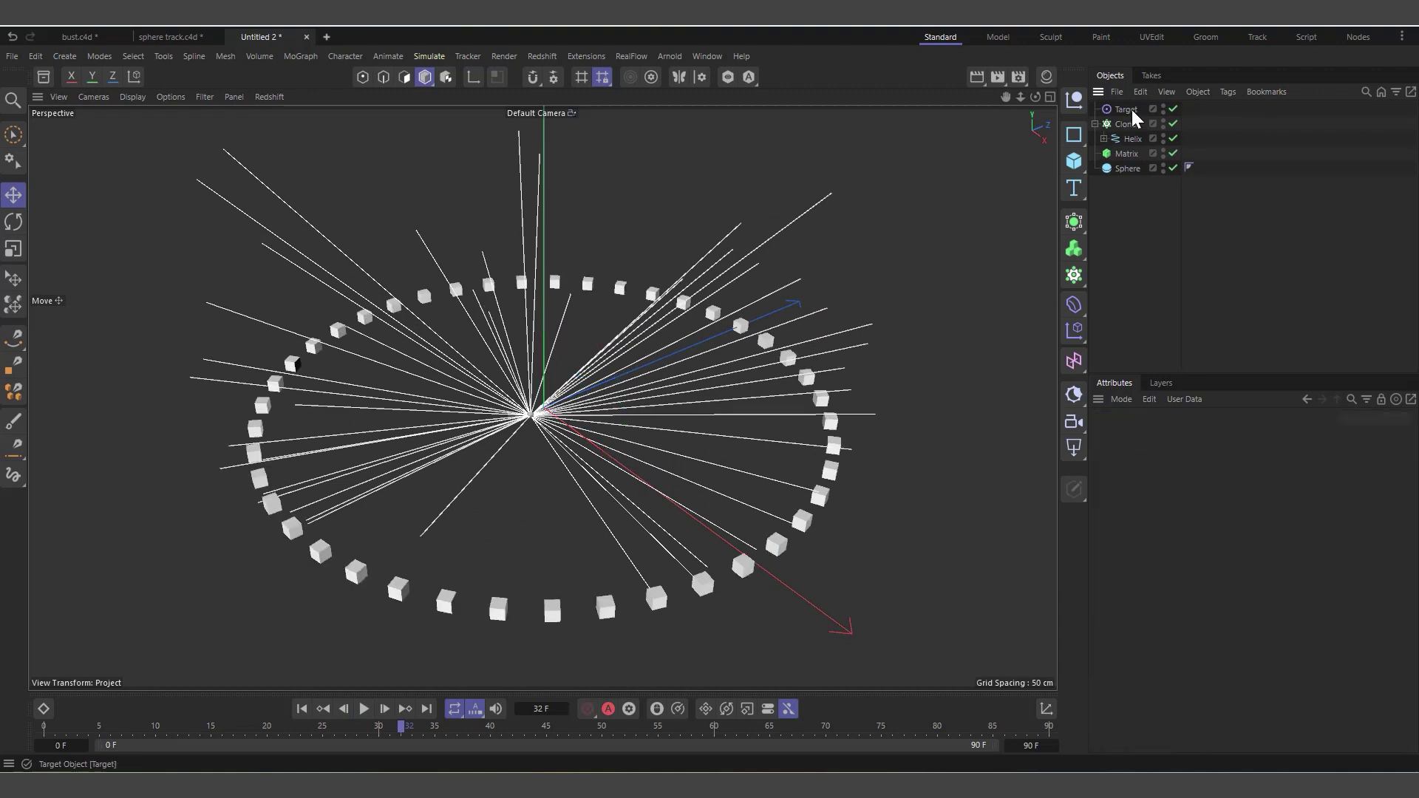
{"action": "left_click", "coordinate": [1127, 151]}
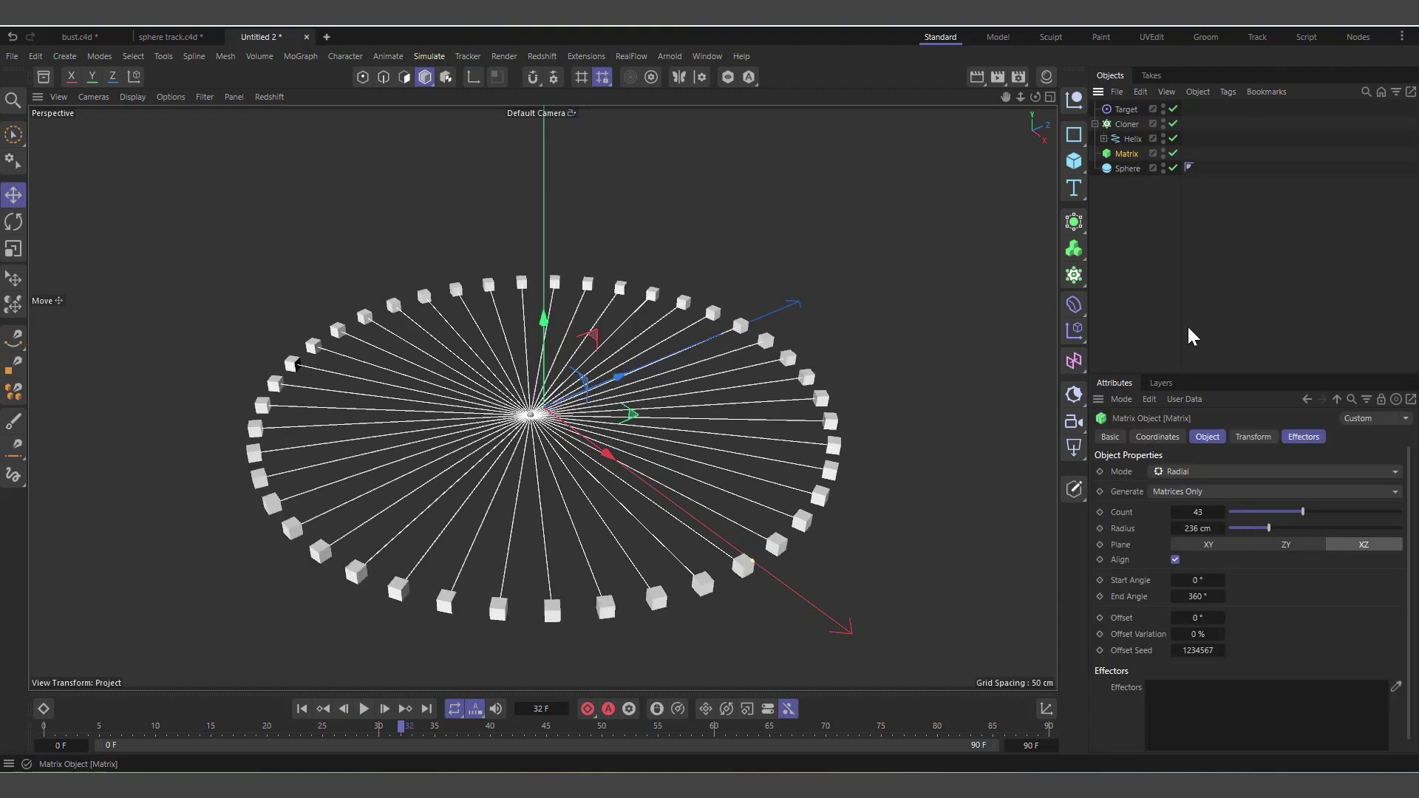
{"action": "left_click", "coordinate": [1190, 470]}
{"action": "left_click", "coordinate": [1187, 489]}
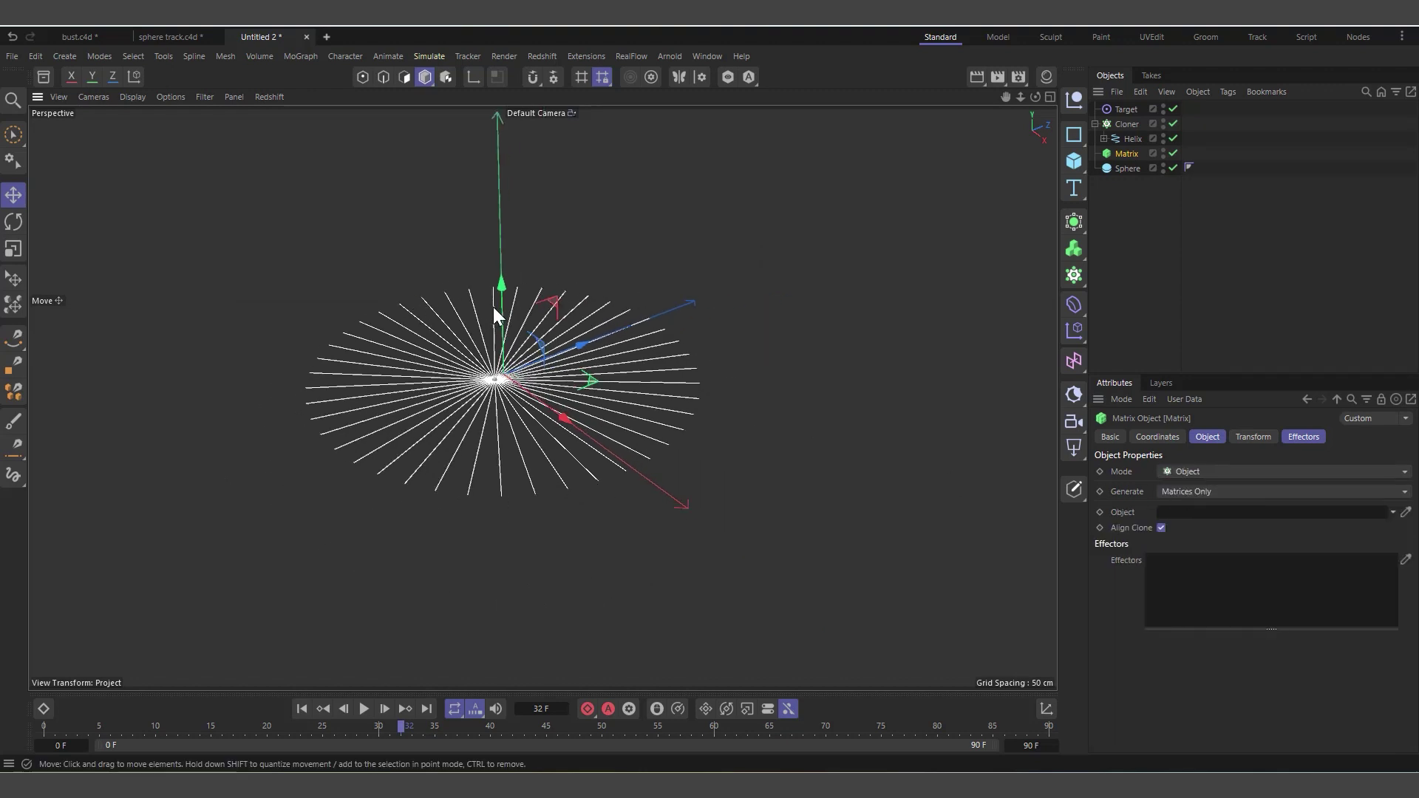
- Add a Cube with a Y size of 300 cm and 4, 5 and 4 segments in X, Y and Z
{"action": "left_click", "coordinate": [1074, 161]}
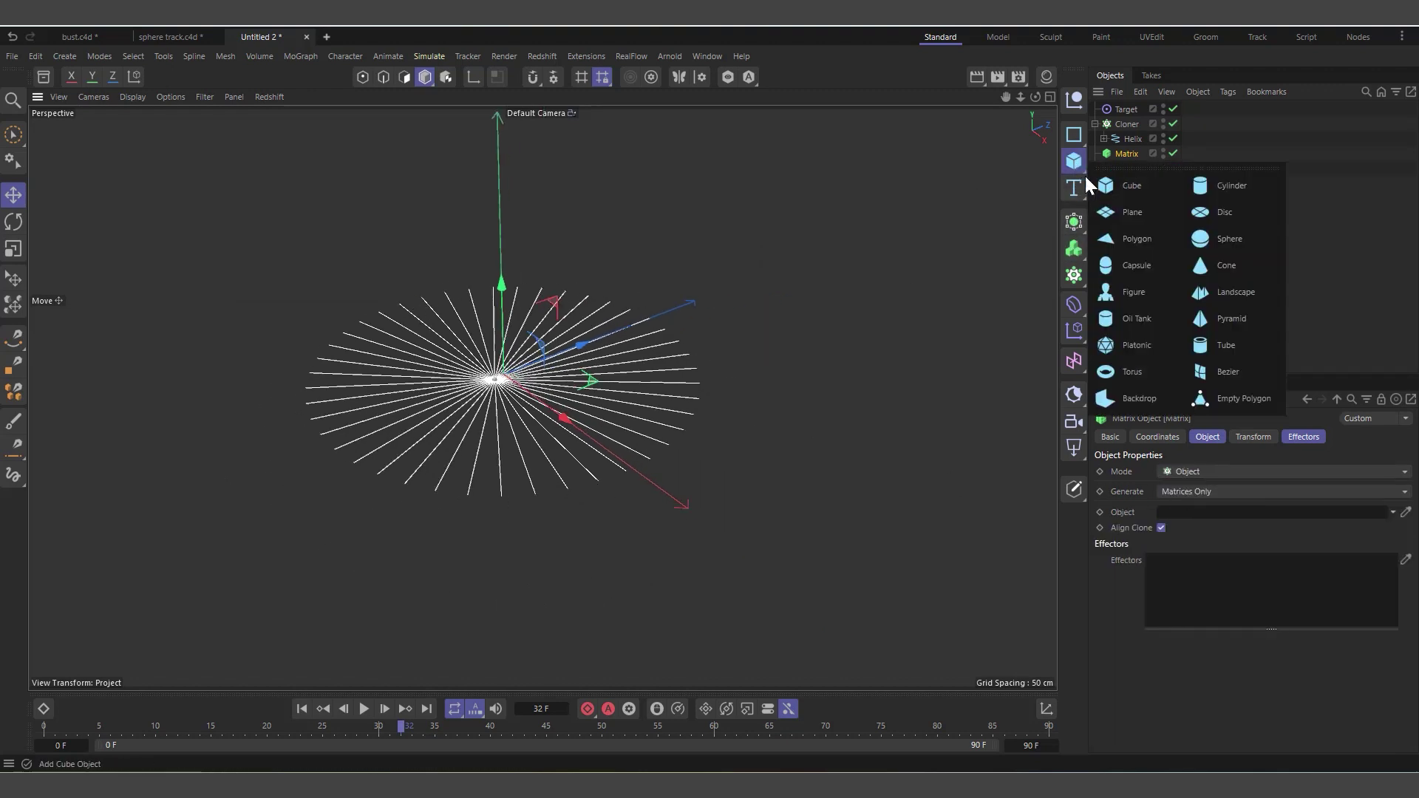
{"action": "left_click", "coordinate": [1133, 193]}
{"action": "left_click", "coordinate": [1203, 488]}
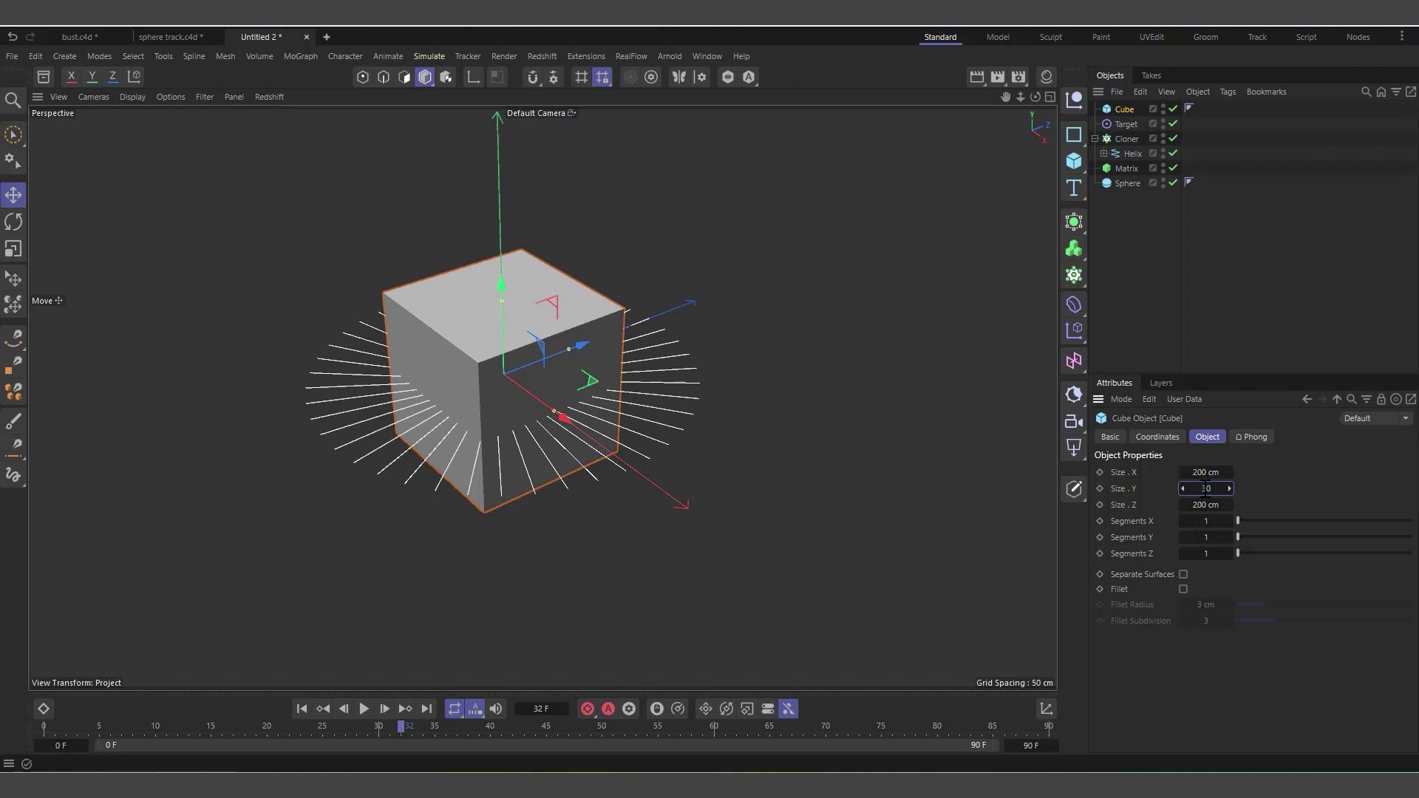
{"action": "type", "text": "300 cm"}
{"action": "key", "text": "Return"}
{"action": "left_click_drag", "start_coordinate": [1036, 97], "coordinate": [374, 423]}
{"action": "scroll", "coordinate": [517, 303], "scroll_direction": "up", "scroll_amount": 2}
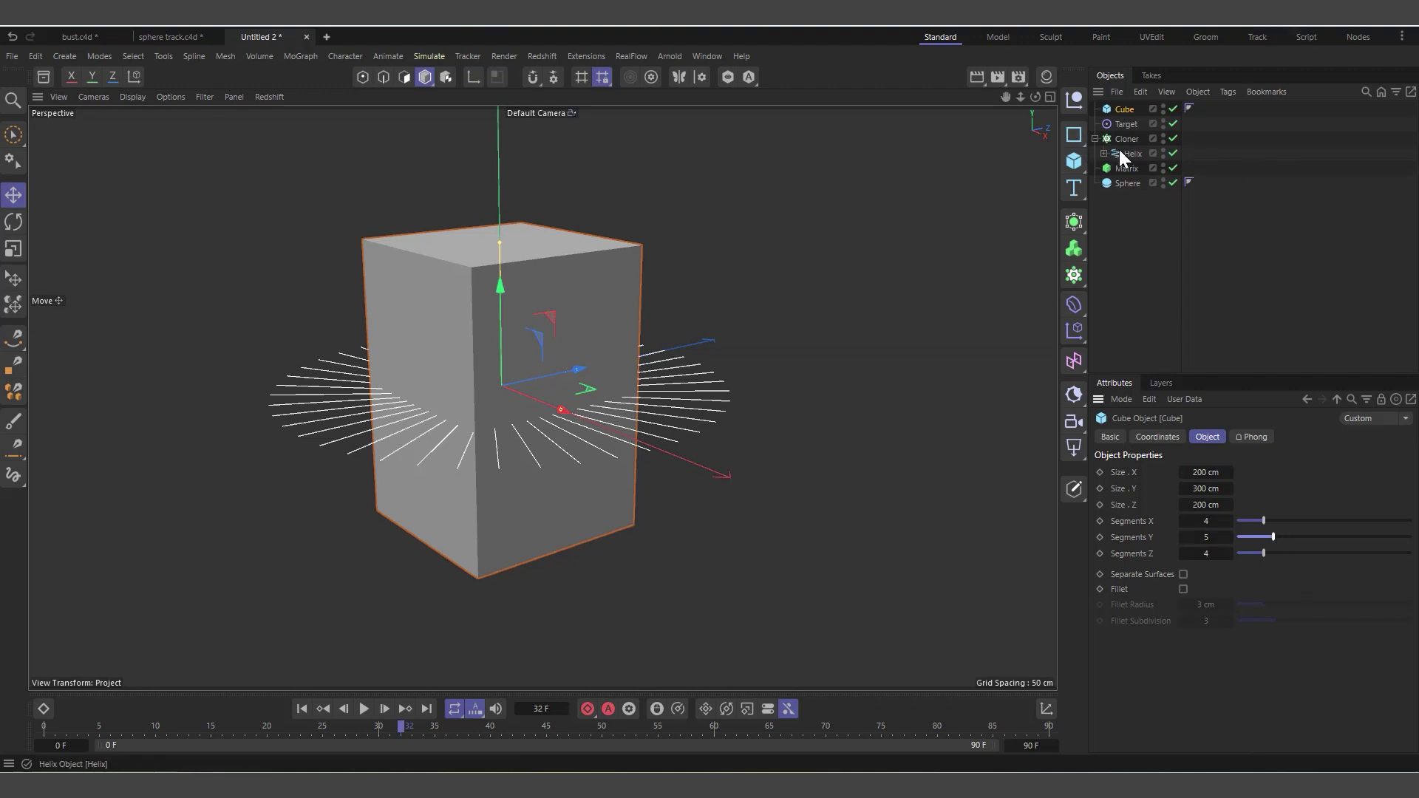
- Assign the Cube as the Matrix's object and set the distribution to Vertex
{"action": "left_click", "coordinate": [1127, 169]}
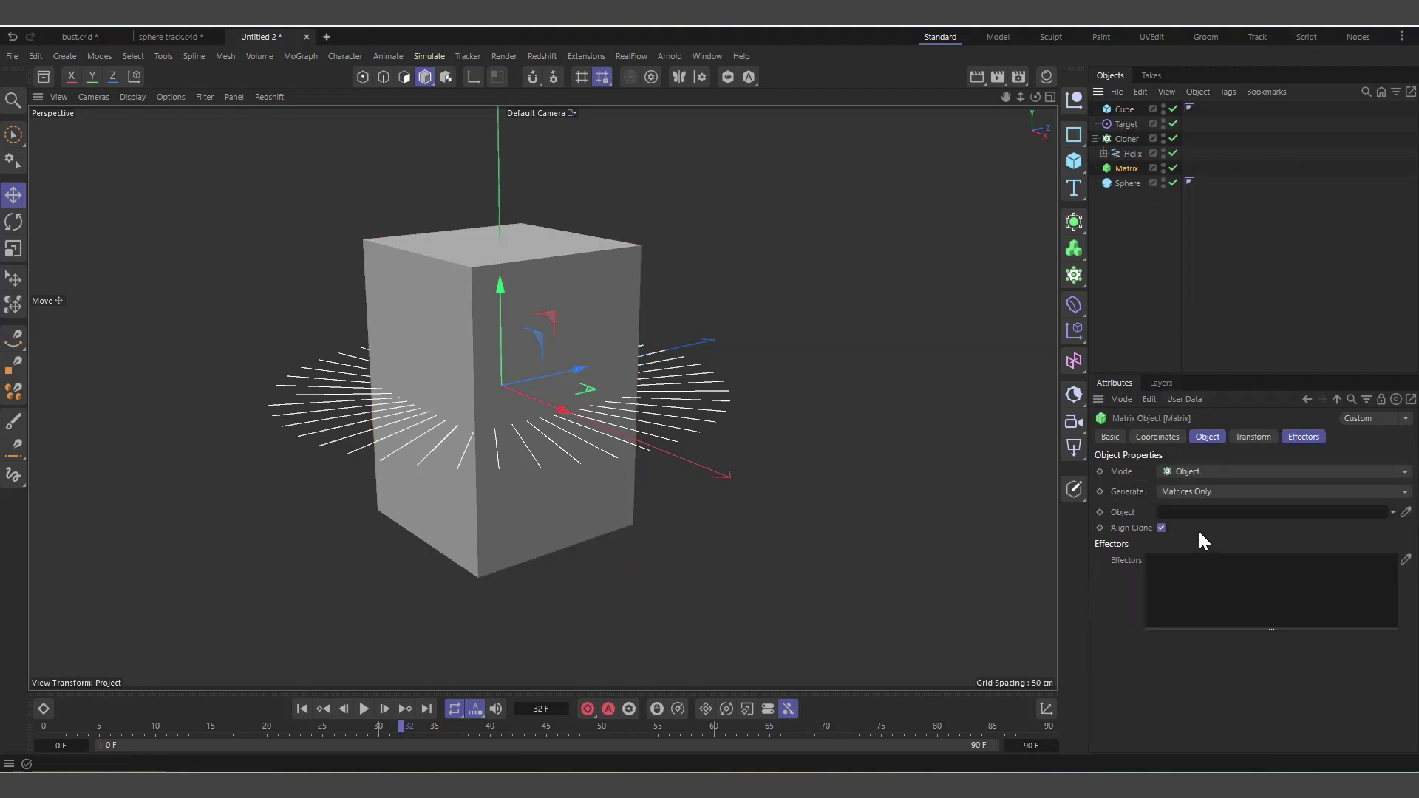
{"action": "left_click_drag", "start_coordinate": [1117, 110], "coordinate": [1213, 518]}
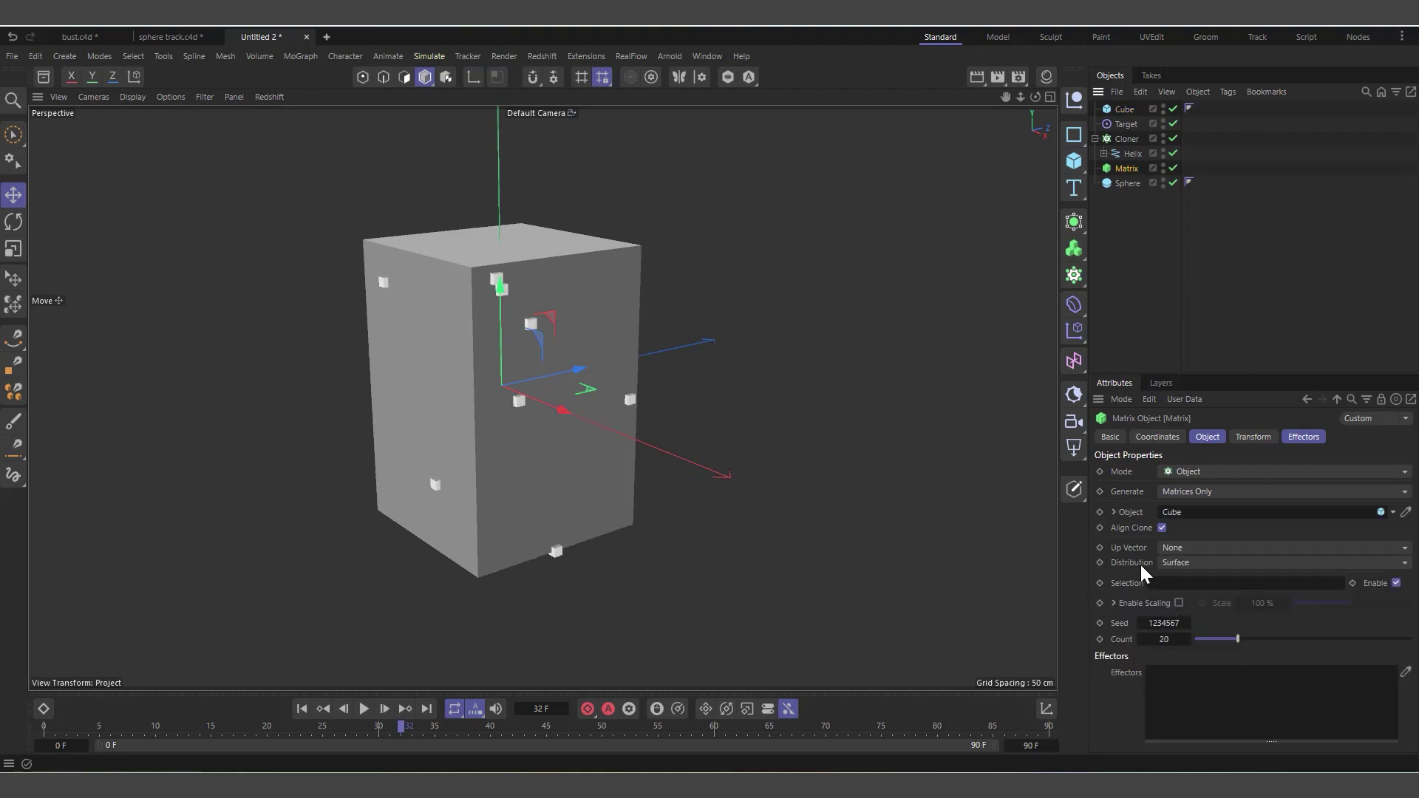
{"action": "left_click", "coordinate": [1185, 572]}
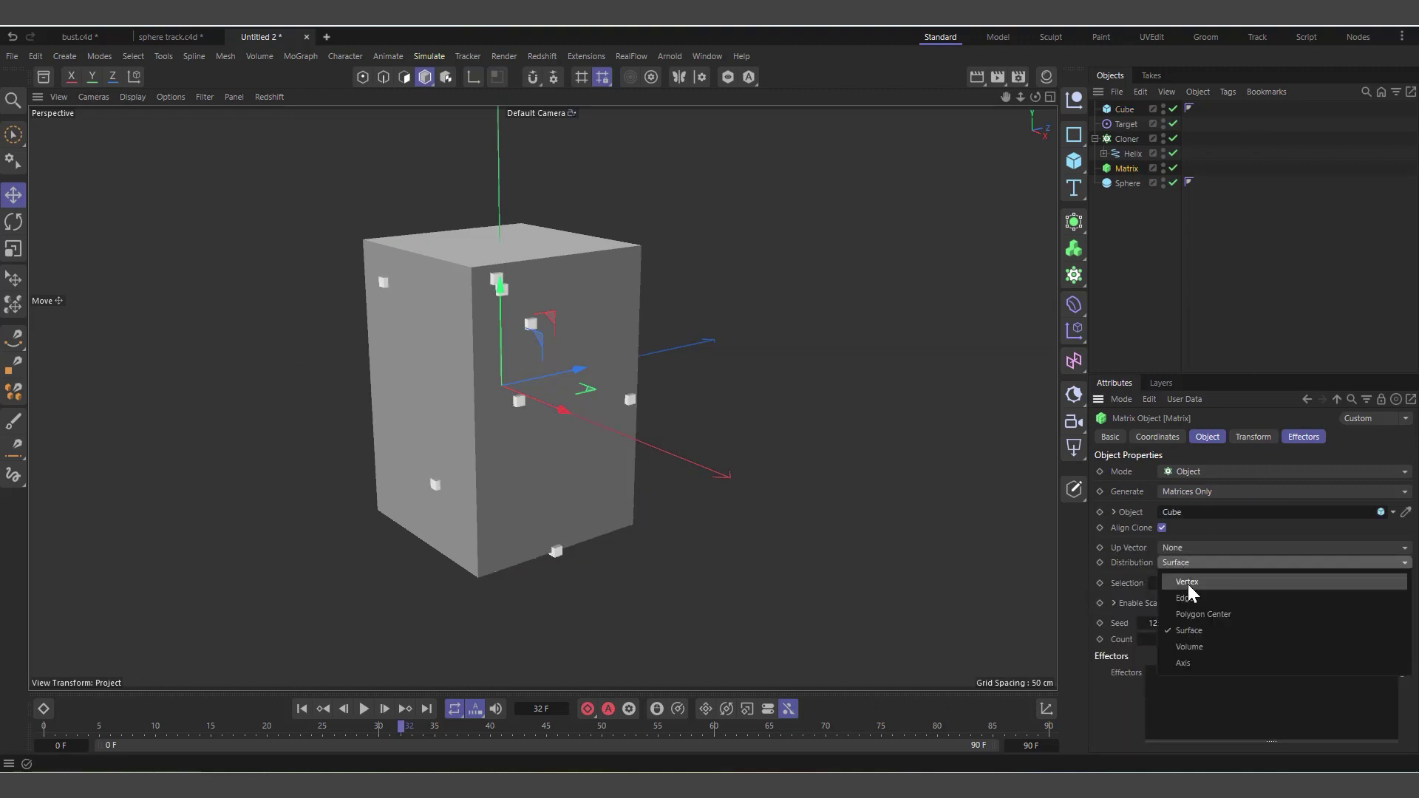
{"action": "left_click", "coordinate": [1193, 592]}
{"action": "scroll", "coordinate": [454, 283], "scroll_direction": "up", "scroll_amount": 1}
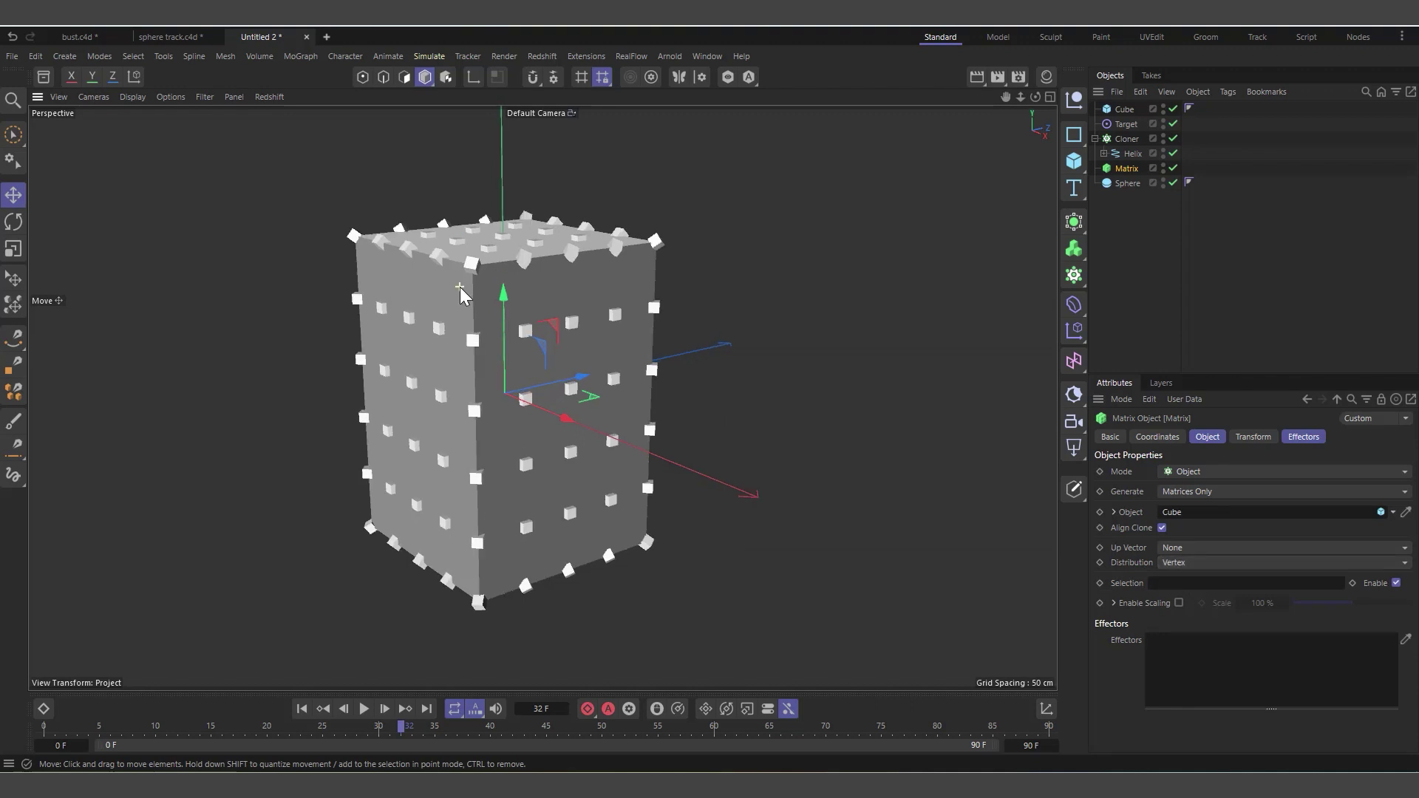
- Collapse the Cloner's hierarchy and hide the Cube in the viewport
{"action": "left_click", "coordinate": [1094, 139]}
{"action": "left_click", "coordinate": [1162, 107]}
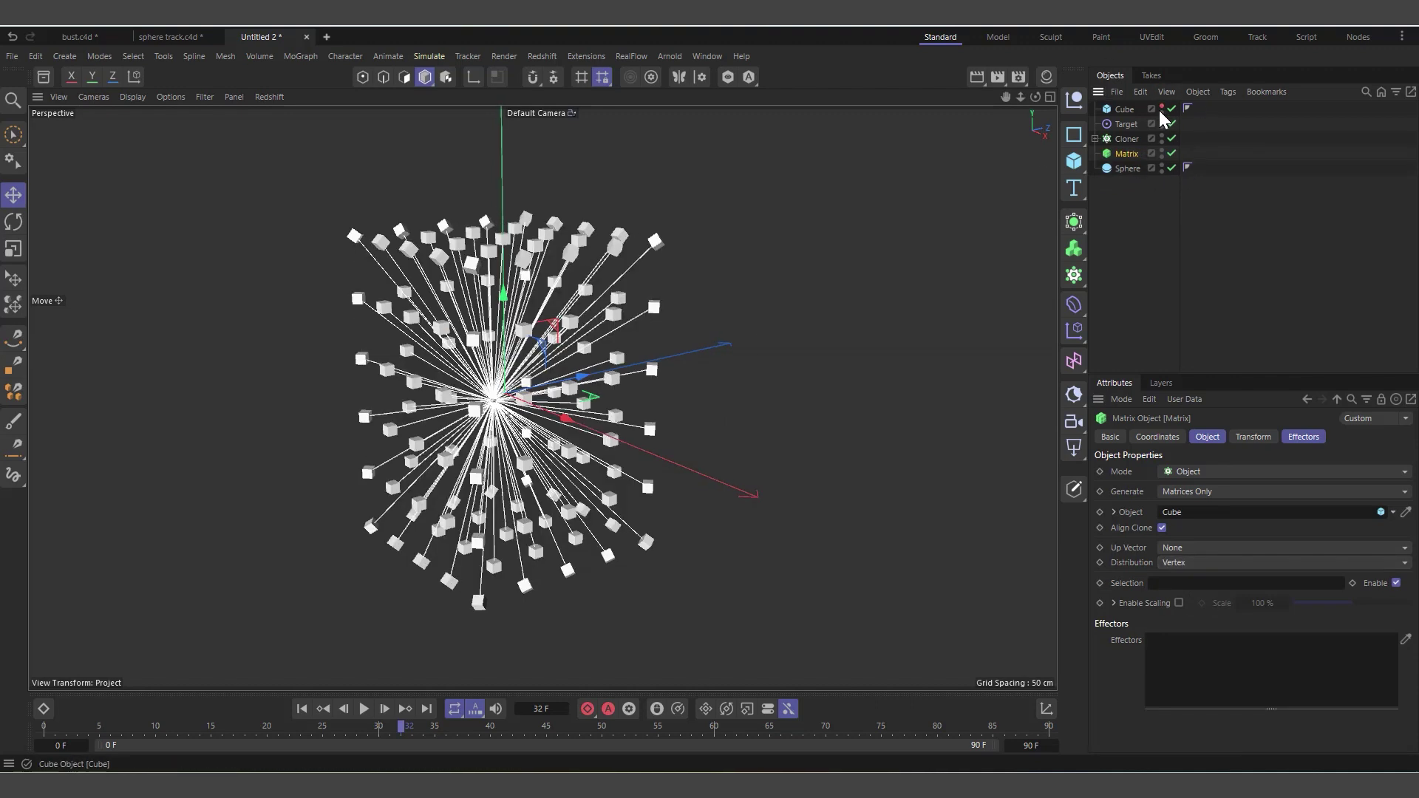
{"action": "left_click_drag", "start_coordinate": [1035, 97], "coordinate": [932, 281]}
{"action": "left_click_drag", "start_coordinate": [1035, 97], "coordinate": [1072, 129]}
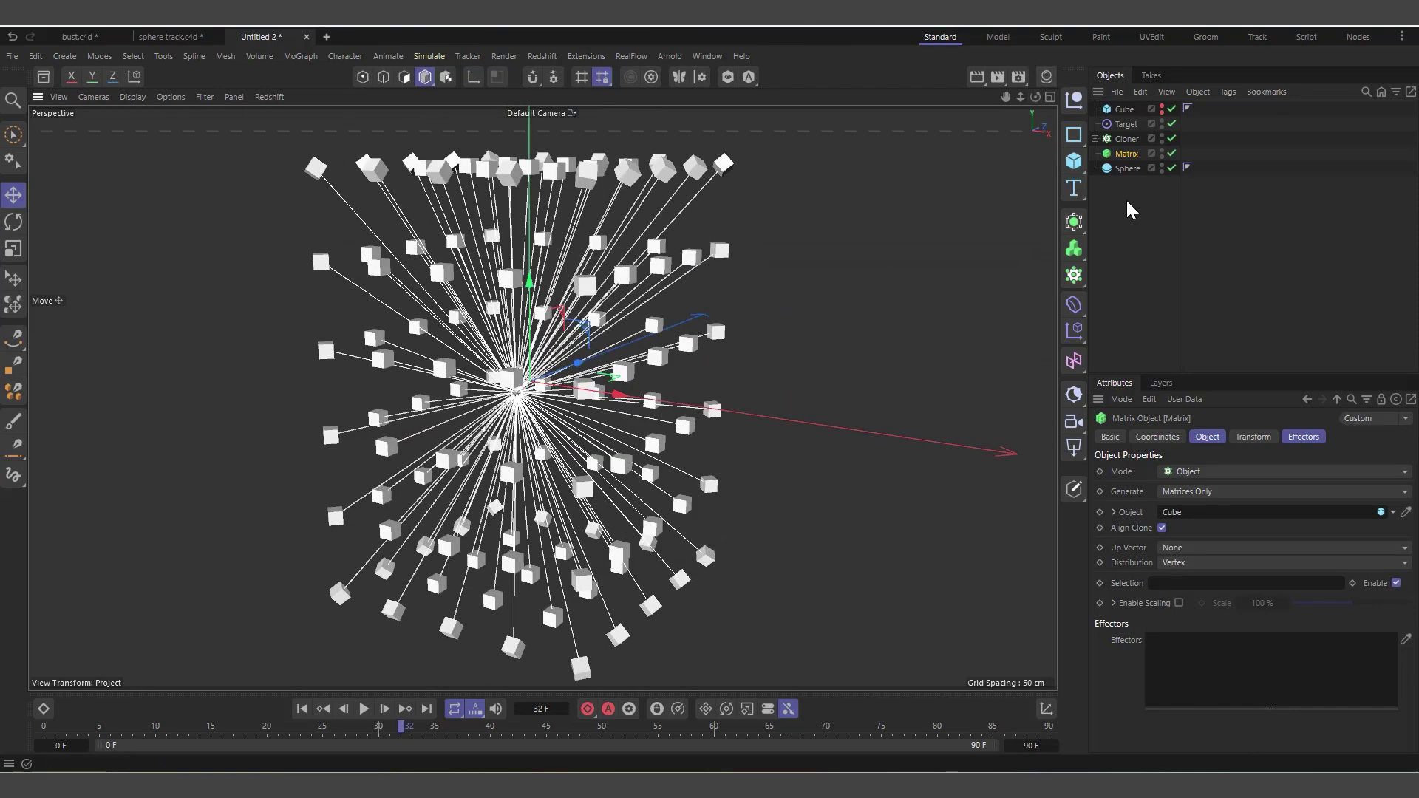
- Hide the Matrix in the viewport and move the central Sphere to test how the lines react
{"action": "left_click", "coordinate": [1125, 169]}
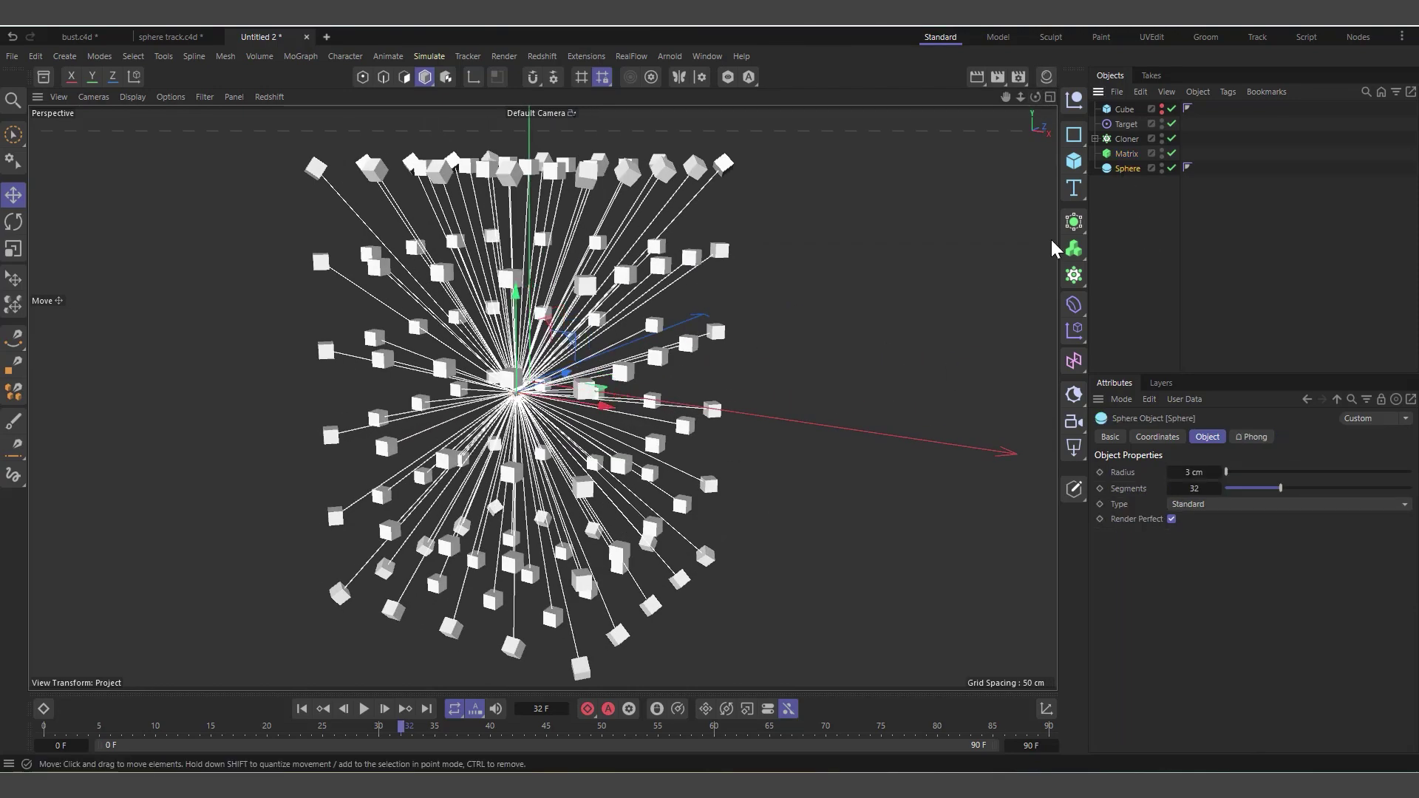
{"action": "left_click", "coordinate": [1162, 152]}
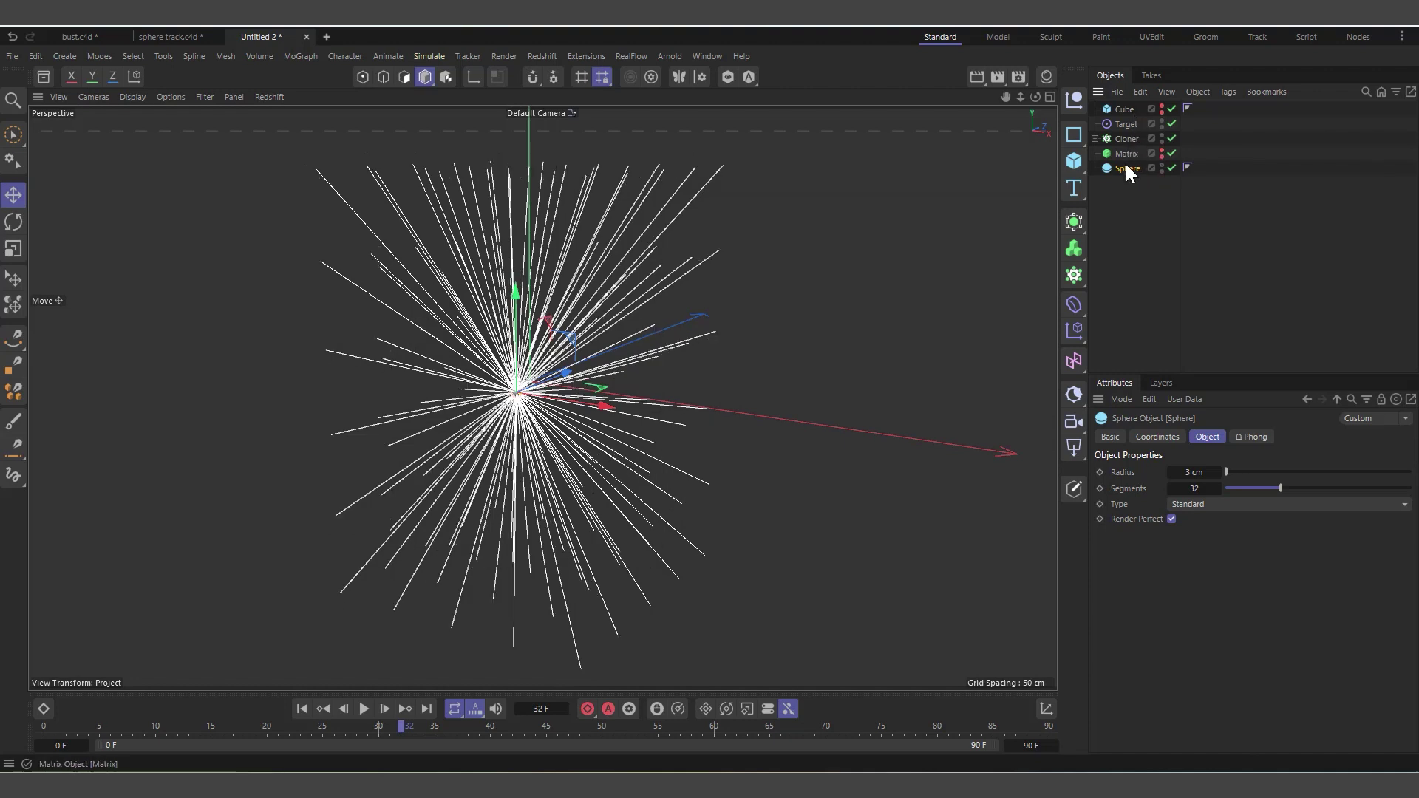
{"action": "mouse_move", "coordinate": [574, 367]}
{"action": "left_mouse_down"}
{"action": "mouse_move", "coordinate": [640, 371]}
{"action": "mouse_move", "coordinate": [618, 320]}
{"action": "mouse_move", "coordinate": [605, 405]}
{"action": "mouse_move", "coordinate": [562, 425]}
{"action": "mouse_move", "coordinate": [562, 393]}
{"action": "mouse_move", "coordinate": [590, 352]}
{"action": "left_mouse_up"}
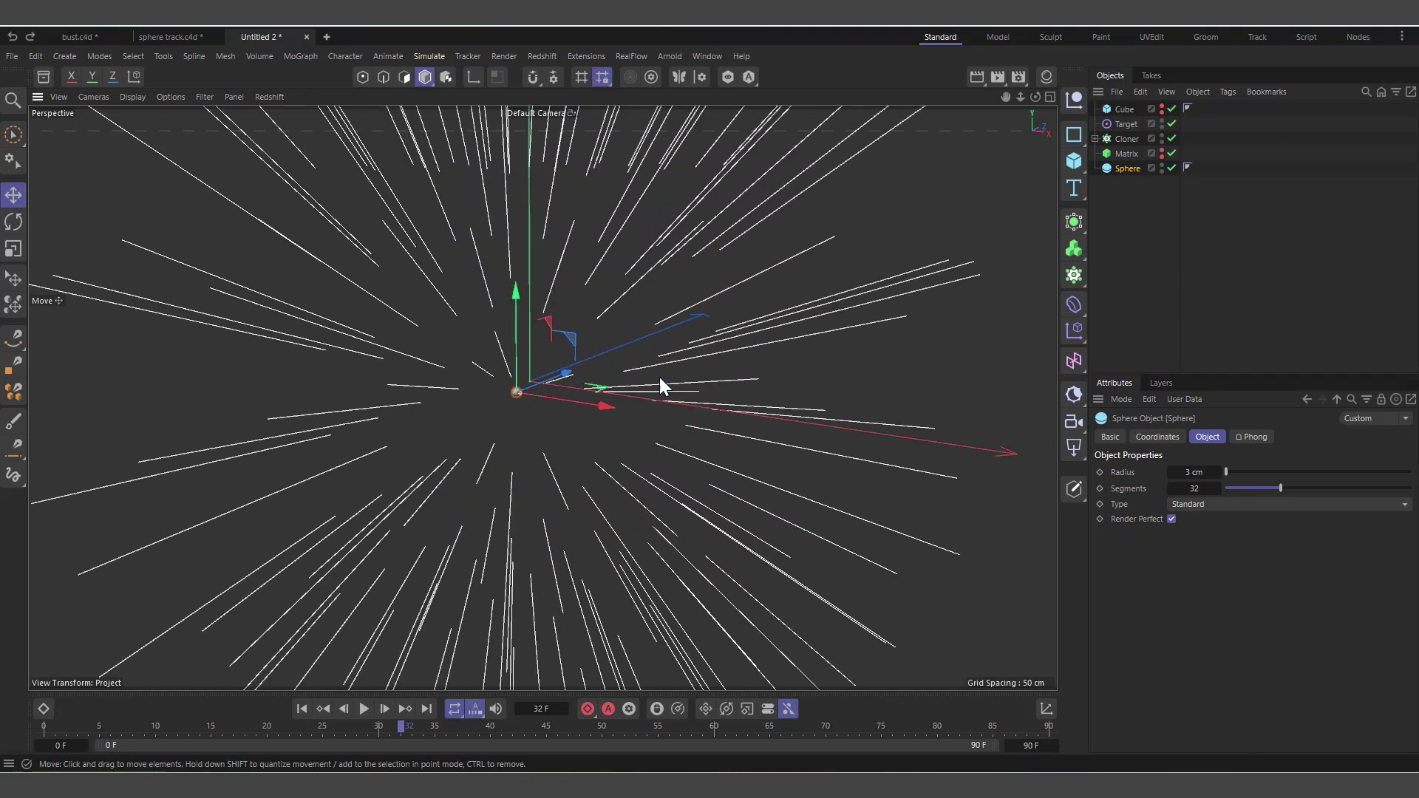
- Add a second Cloner and place a new Sphere with a 6 cm radius inside it as its child
{"action": "left_click_drag", "start_coordinate": [1077, 277], "coordinate": [1144, 300]}
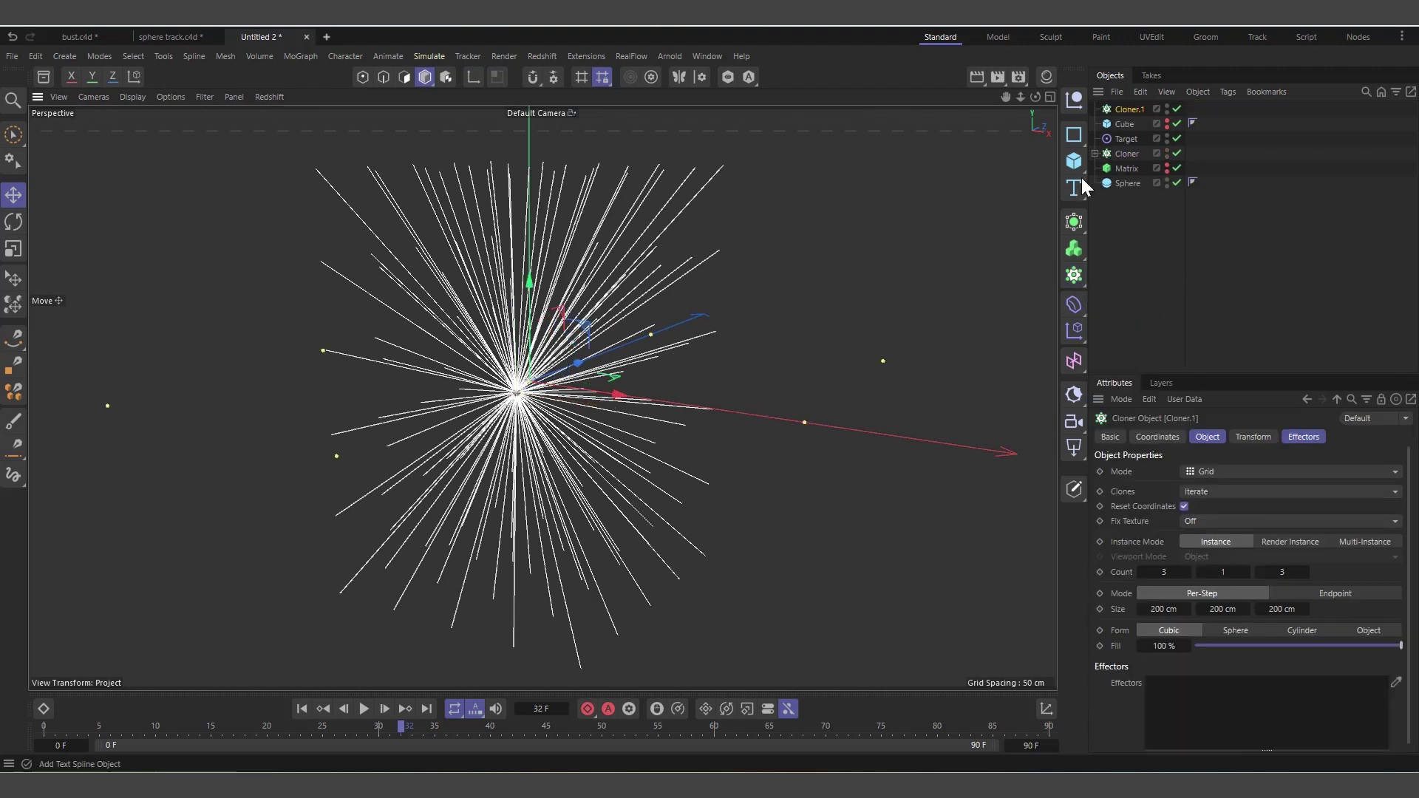
{"action": "left_click_drag", "start_coordinate": [1072, 159], "coordinate": [1208, 235]}
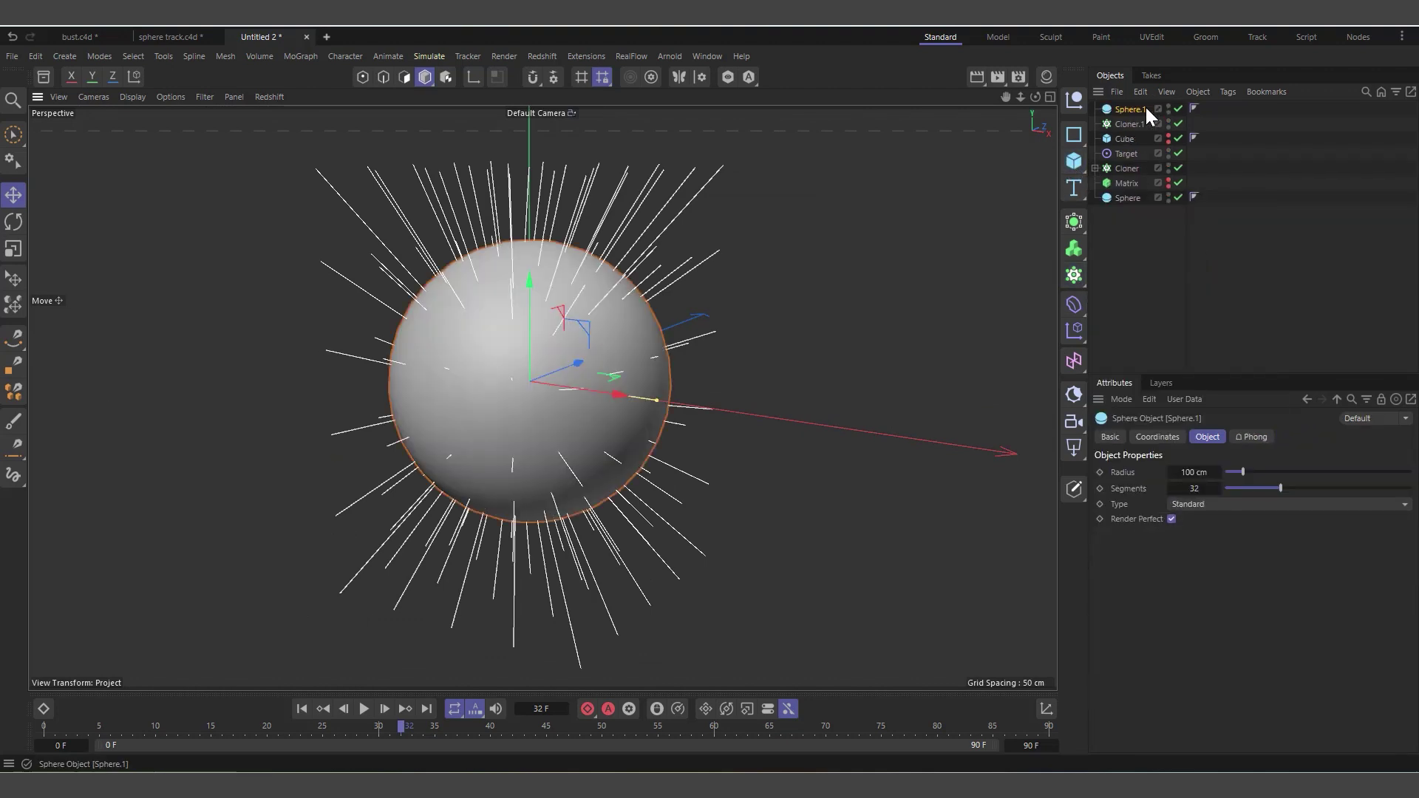
{"action": "left_click", "coordinate": [1191, 471]}
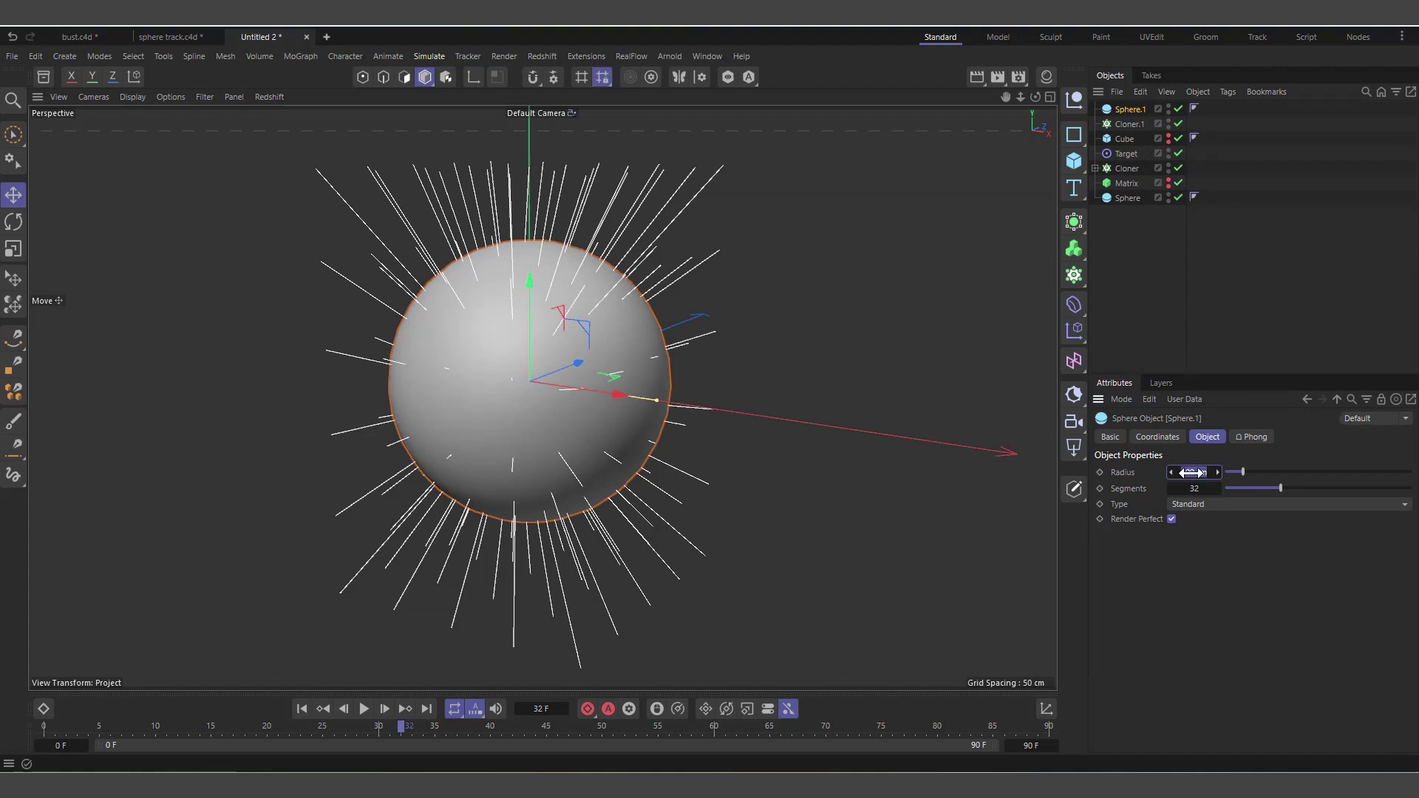
{"action": "type", "text": "6"}
{"action": "key", "text": "Return"}
{"action": "mouse_move", "coordinate": [1123, 109]}
{"action": "left_mouse_down"}
{"action": "mouse_move", "coordinate": [1125, 140]}
{"action": "mouse_move", "coordinate": [1128, 123]}
{"action": "left_mouse_up"}
- Set the new sphere Cloner to Object mode and assign the Matrix as its object
{"action": "left_click", "coordinate": [1129, 113]}
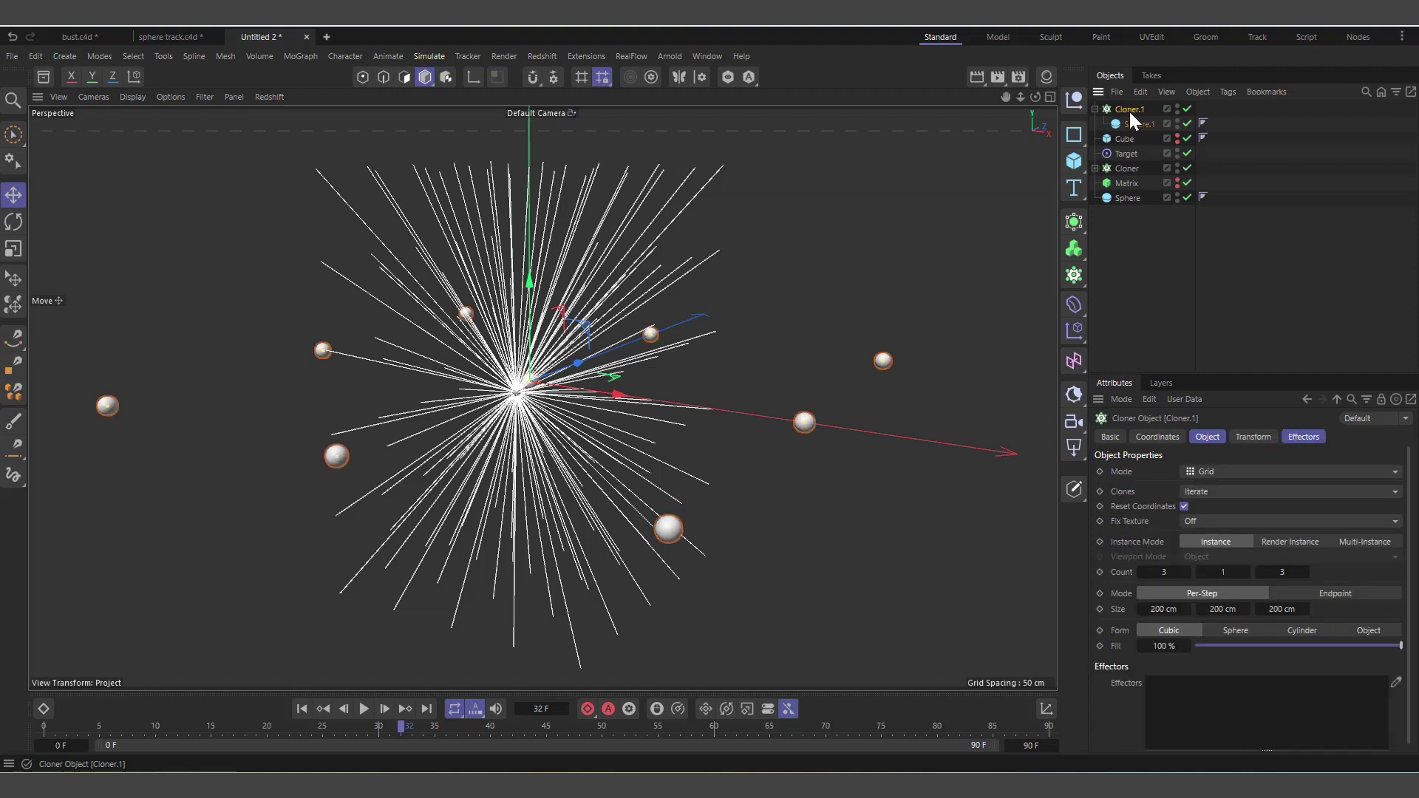
{"action": "left_click", "coordinate": [1199, 473]}
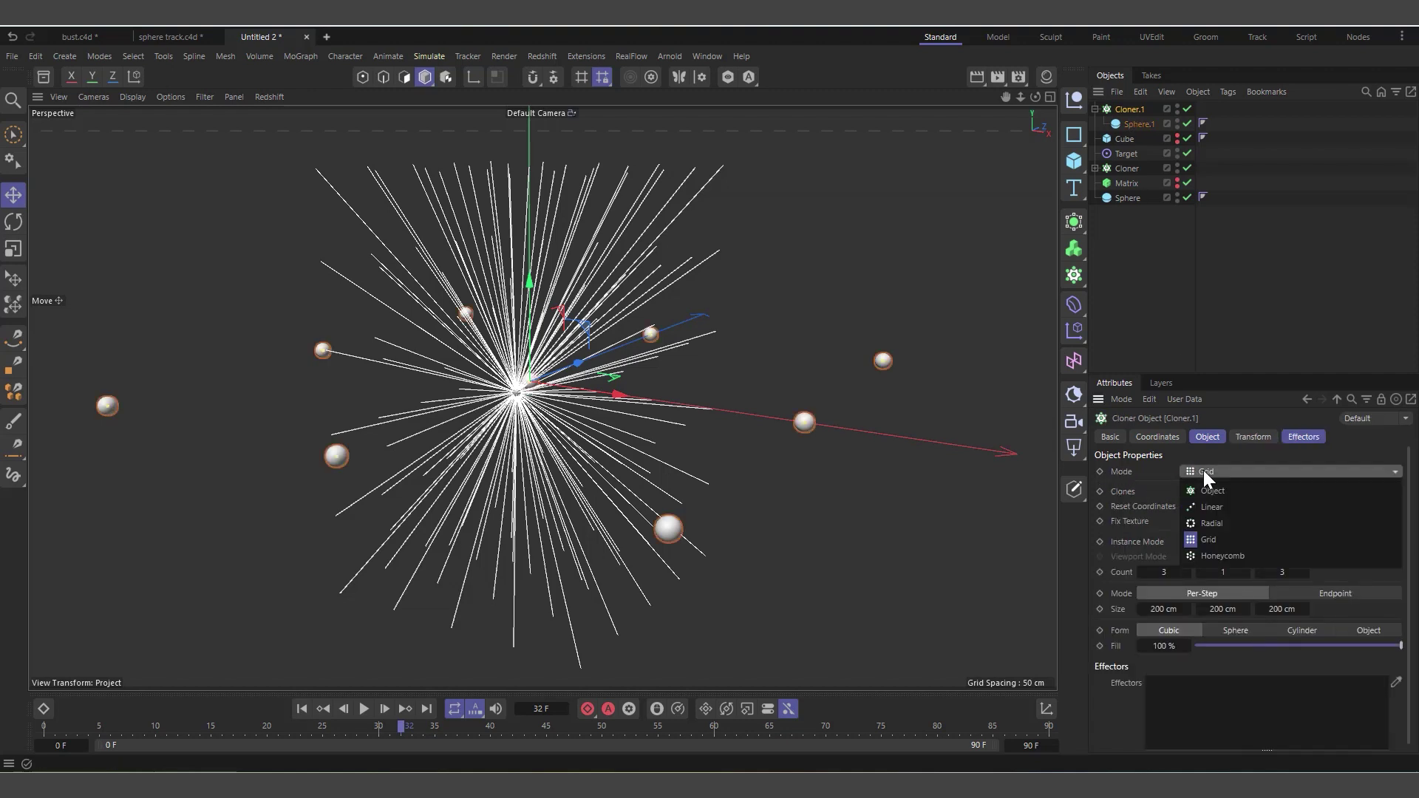
{"action": "left_click", "coordinate": [1210, 491]}
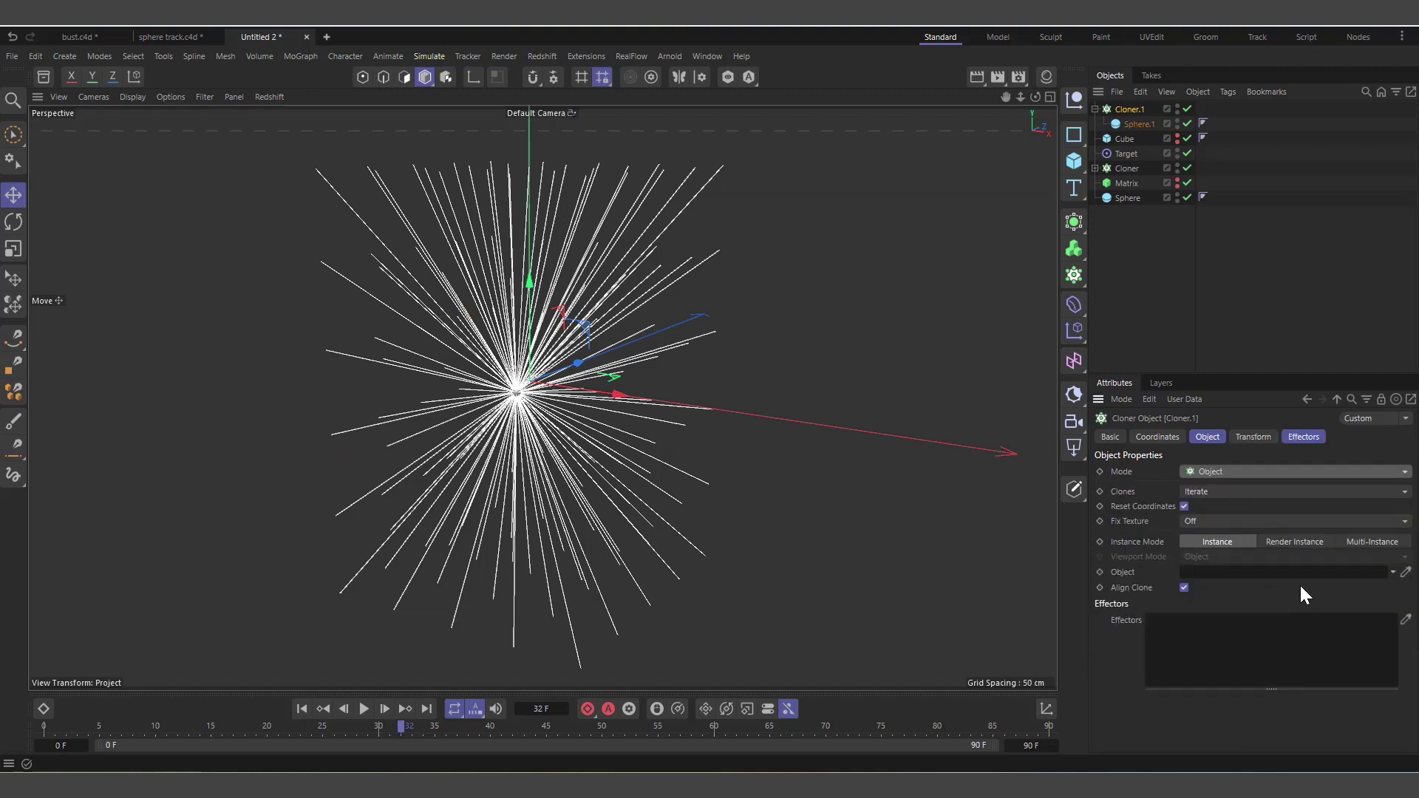
{"action": "mouse_move", "coordinate": [1125, 184]}
{"action": "left_mouse_down"}
{"action": "mouse_move", "coordinate": [1240, 556]}
{"action": "mouse_move", "coordinate": [1232, 568]}
{"action": "left_mouse_up"}
{"action": "scroll", "coordinate": [477, 325], "scroll_direction": "down", "scroll_amount": 2}
{"action": "left_click_drag", "start_coordinate": [477, 325], "coordinate": [451, 329], "text": "alt"}
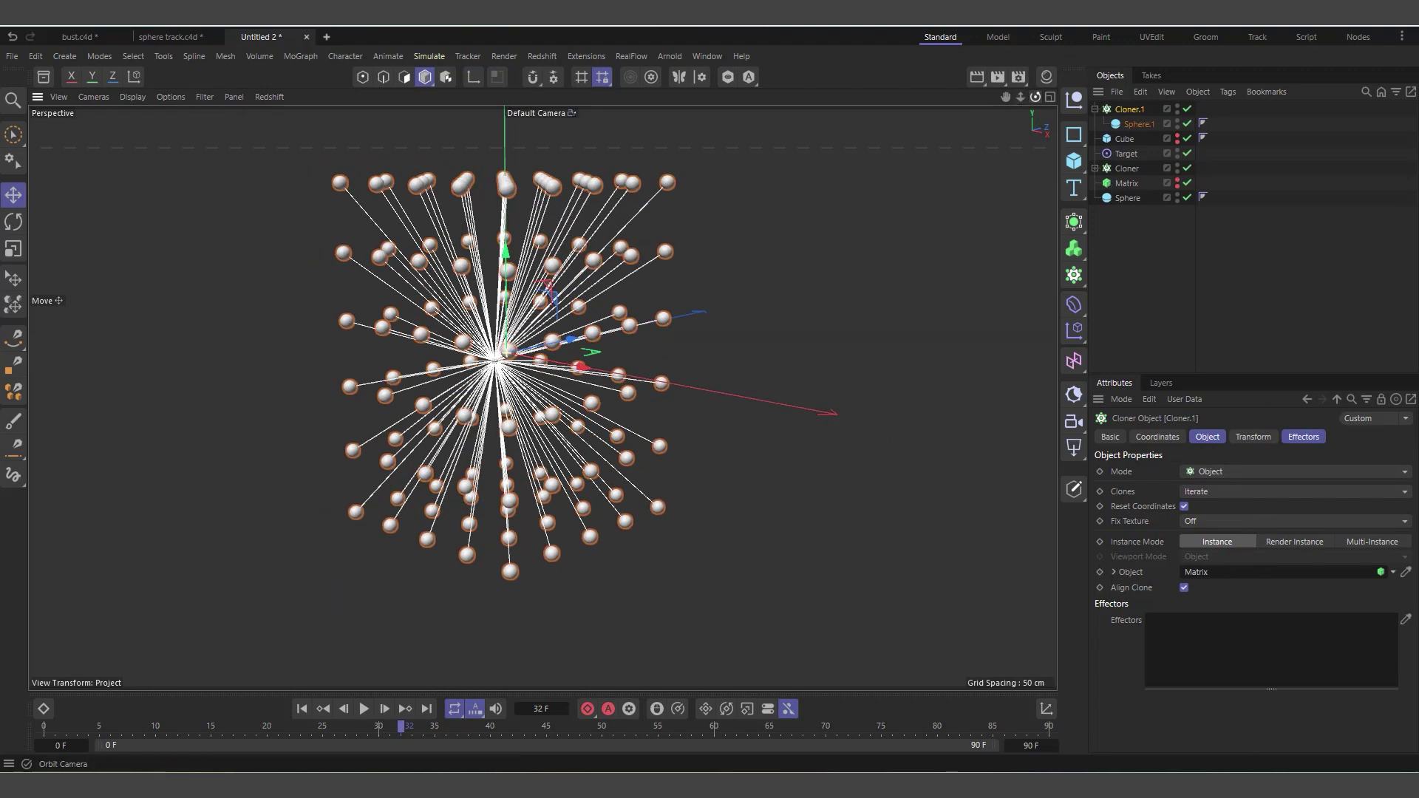
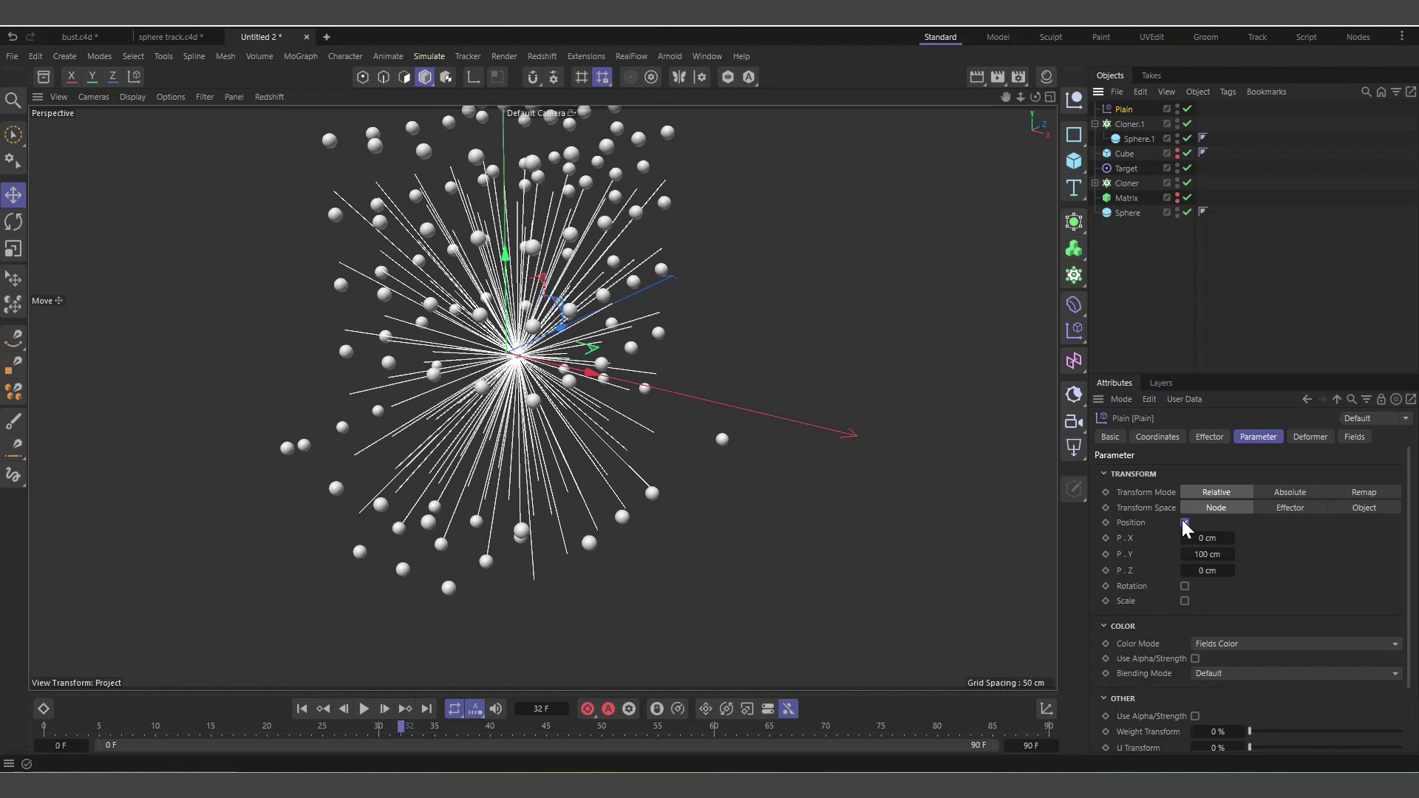
- Turn off Position on the Plain effector, enable Uniform Scale and set the scale to 4
{"action": "left_click", "coordinate": [1185, 522]}
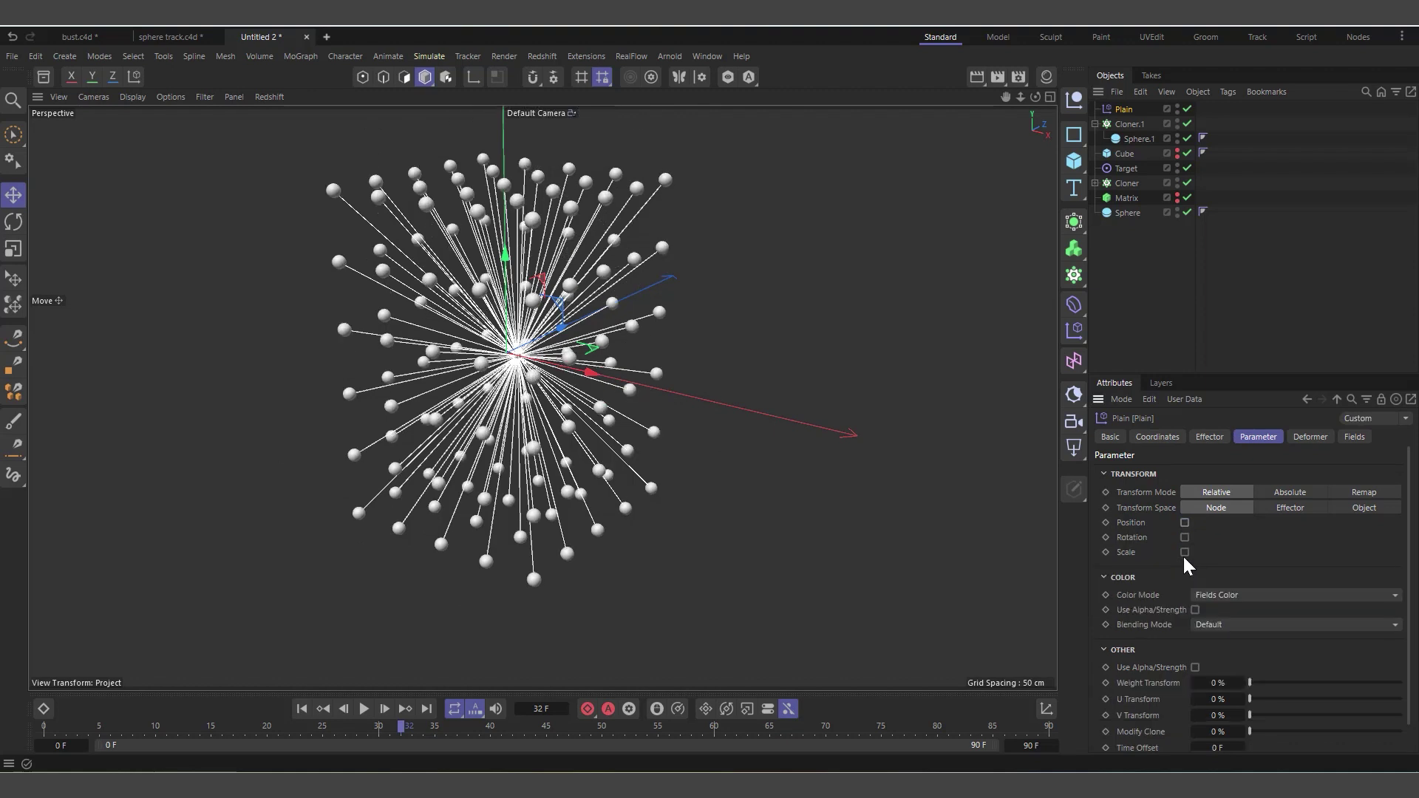
{"action": "left_click", "coordinate": [1184, 553]}
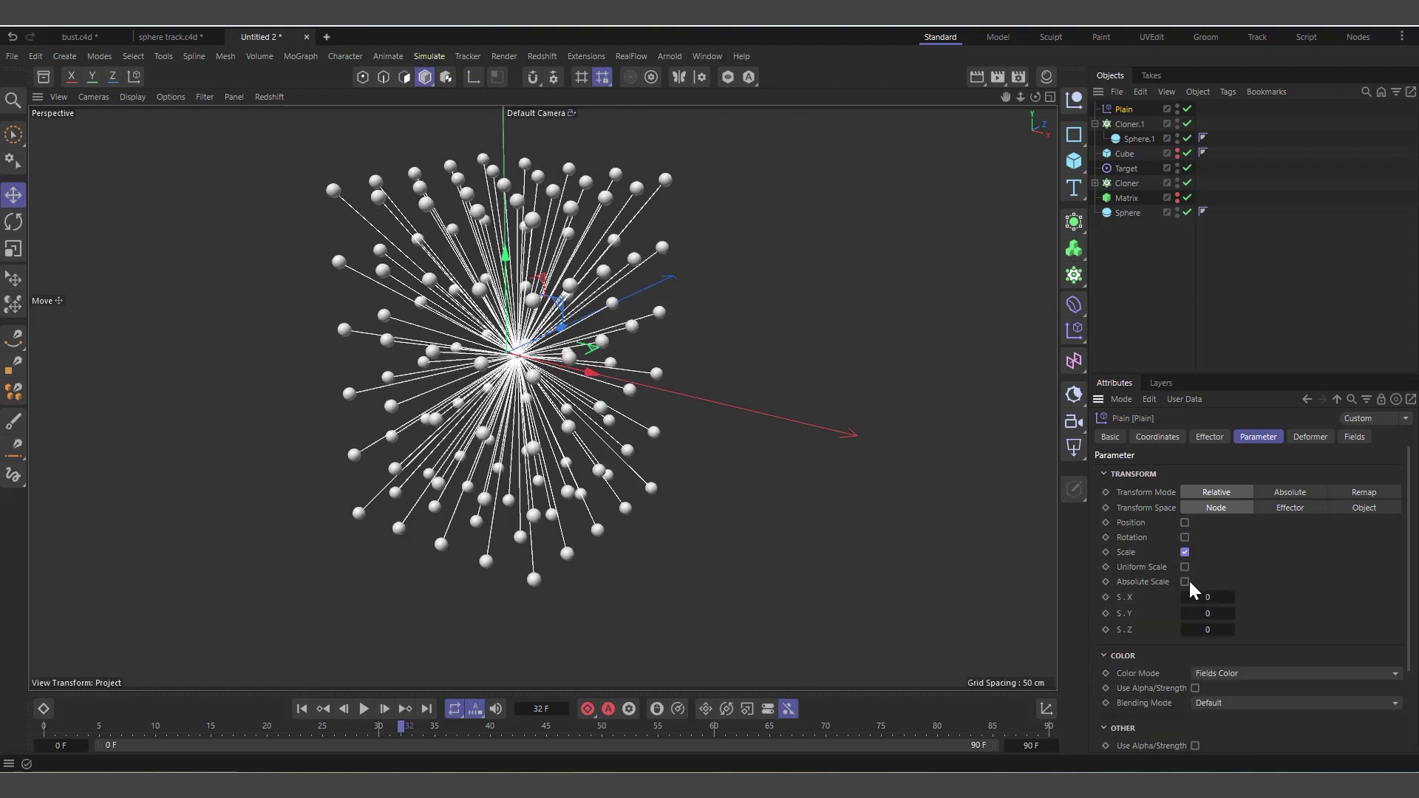
{"action": "left_click", "coordinate": [1184, 567]}
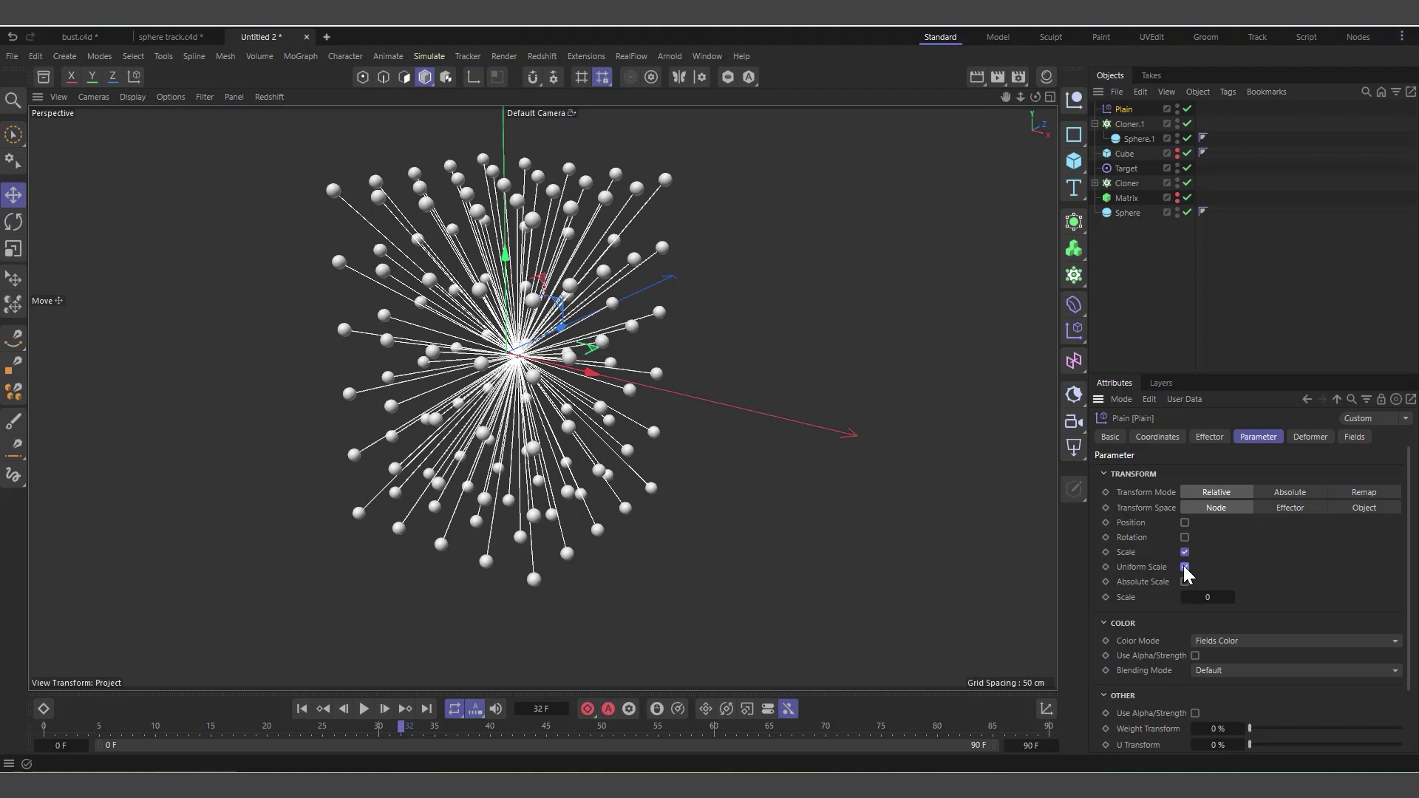
{"action": "left_click", "coordinate": [1207, 597]}
{"action": "type", "text": "4"}
{"action": "key", "text": "Return"}
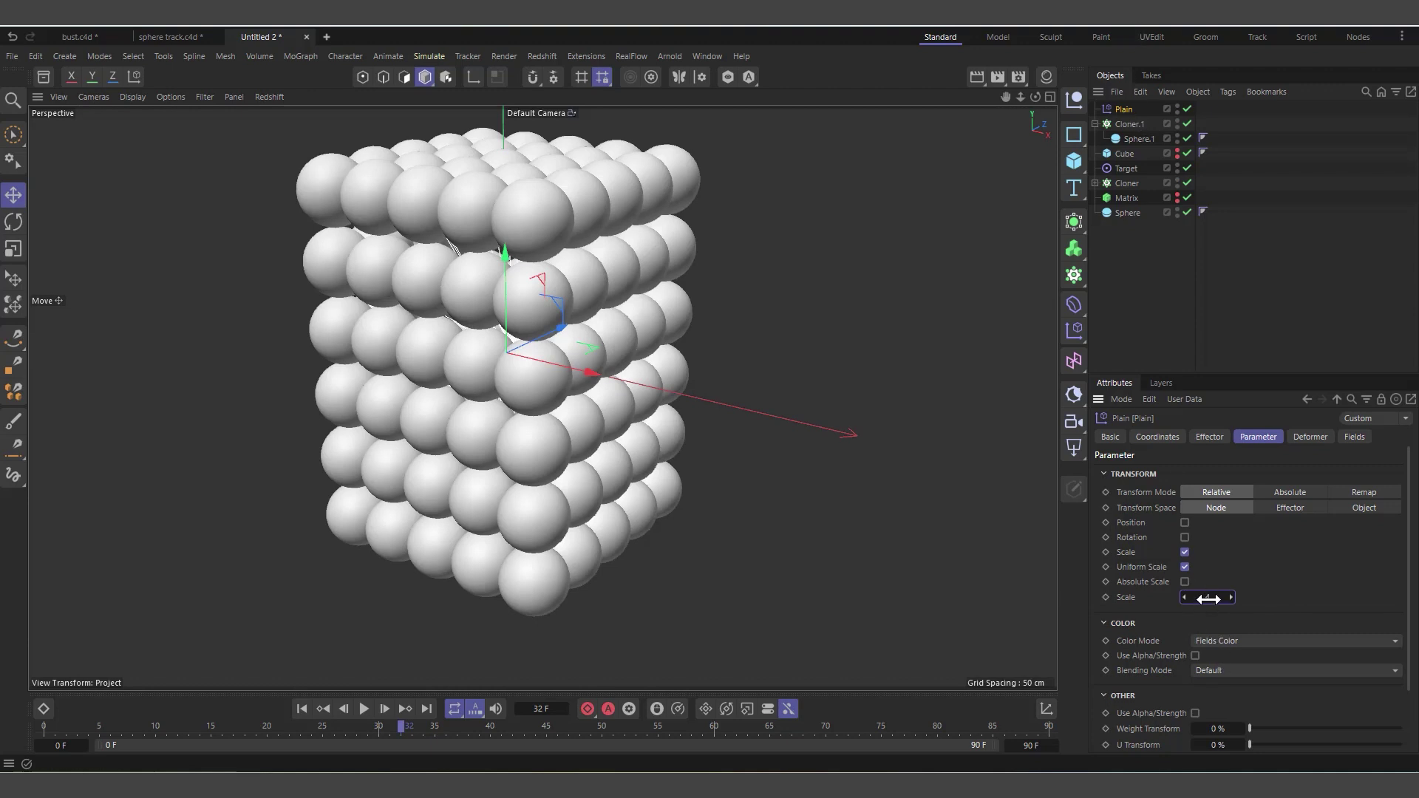
- Add a Spherical Field to the Plain effector to limit where it scales the spheres
{"action": "left_click", "coordinate": [1125, 110]}
{"action": "left_click", "coordinate": [1357, 437]}
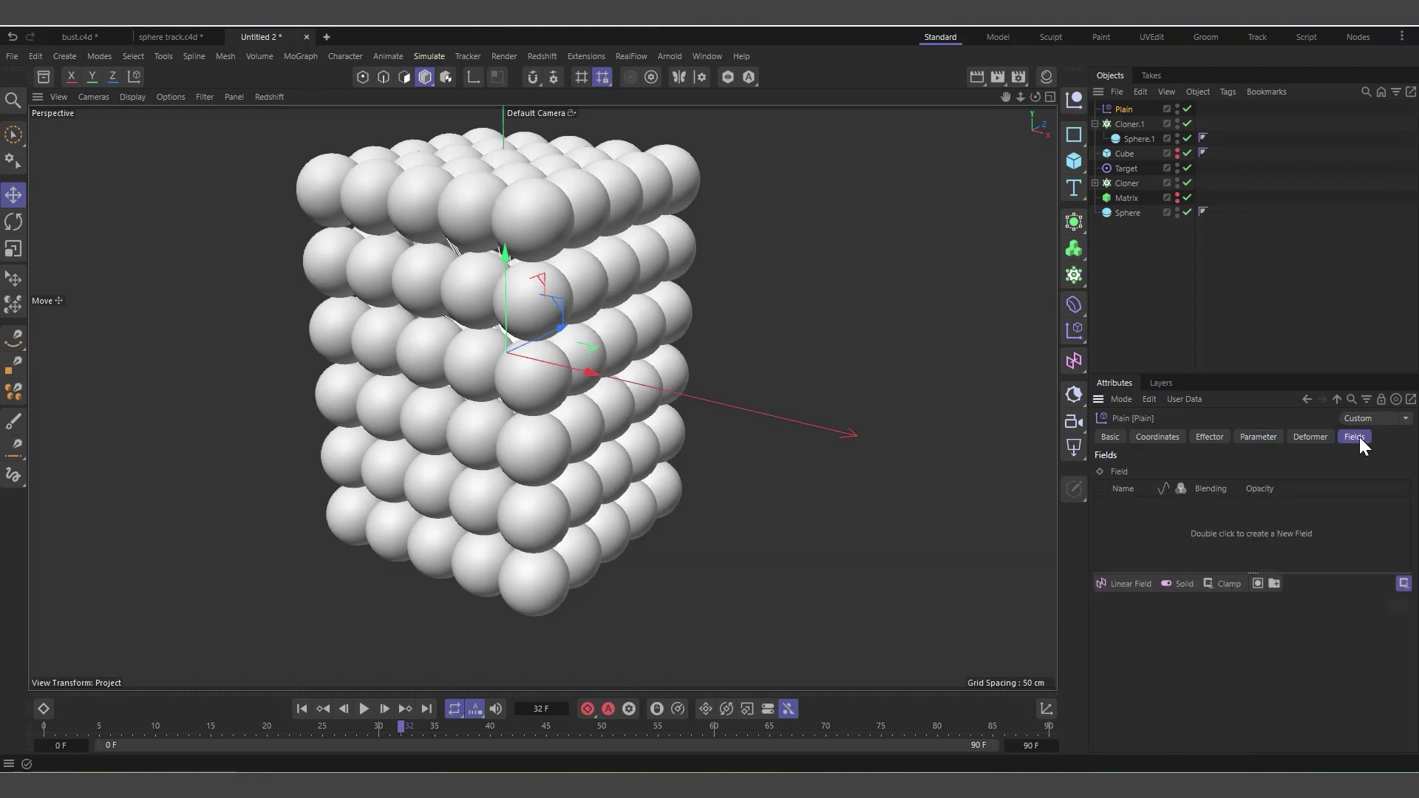
{"action": "left_click", "coordinate": [1116, 583]}
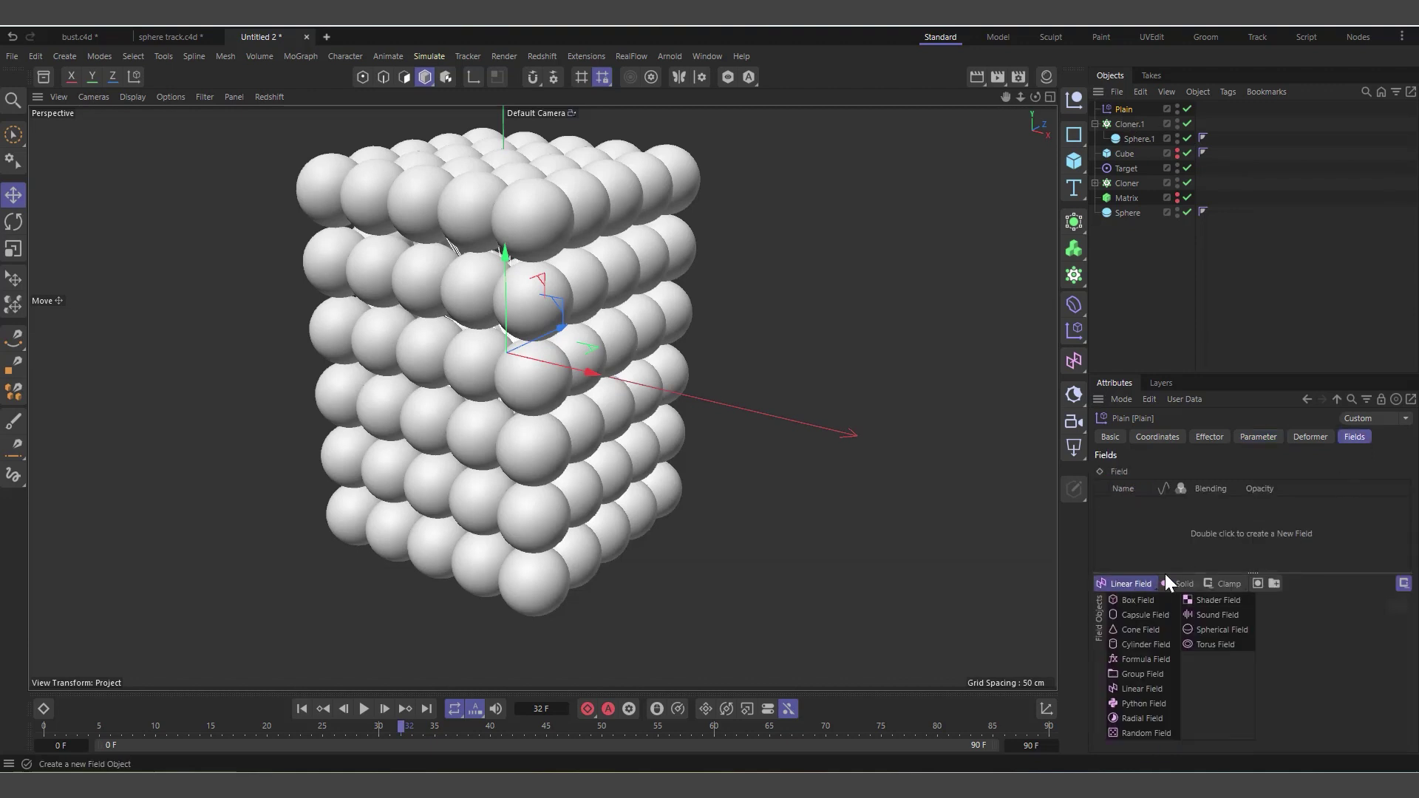
{"action": "left_click", "coordinate": [1211, 632]}
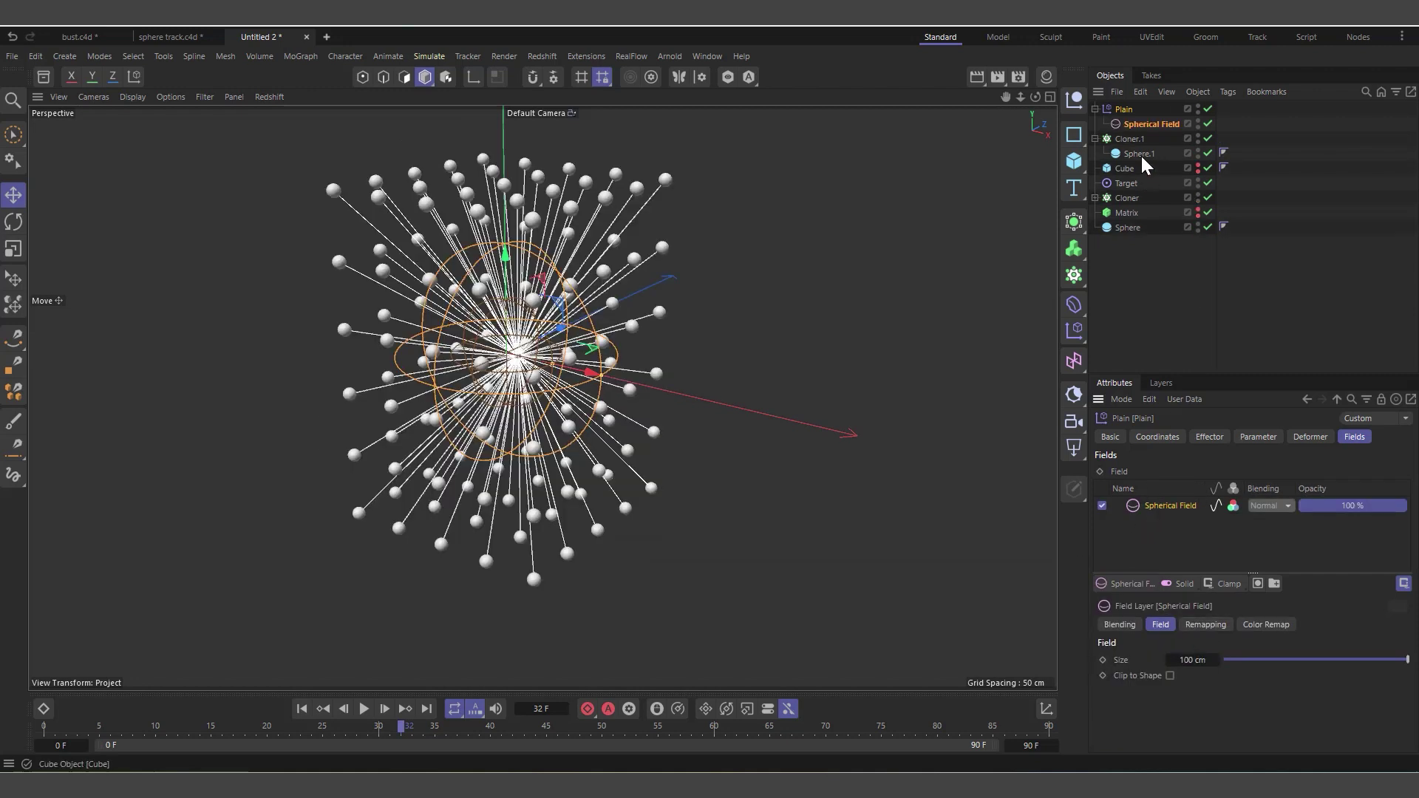
- Make the Spherical Field a child of the target Sphere and reset its X, Y and Z position to 0 cm
{"action": "left_click_drag", "start_coordinate": [1154, 122], "coordinate": [1146, 236]}
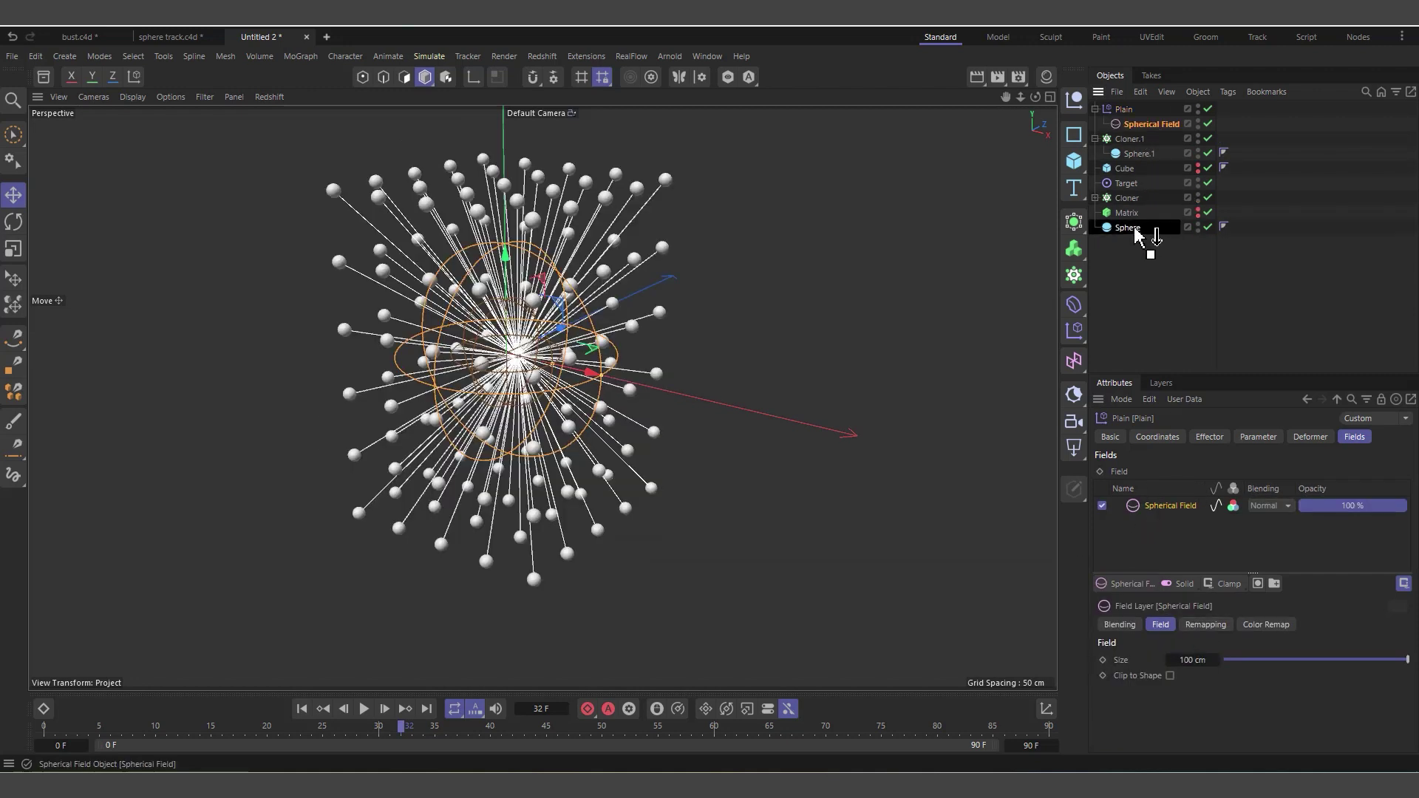
{"action": "left_click", "coordinate": [1133, 213]}
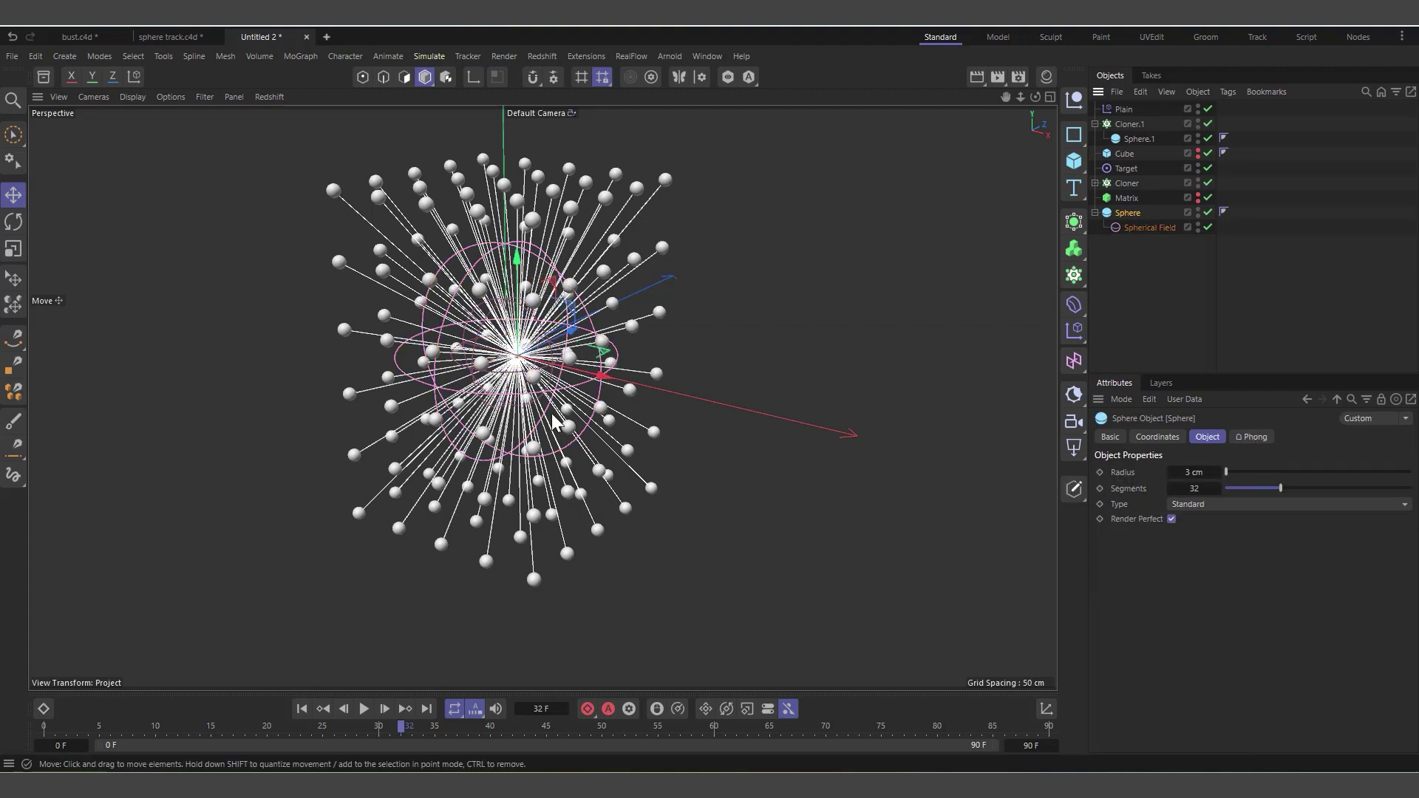
{"action": "left_click", "coordinate": [1129, 229]}
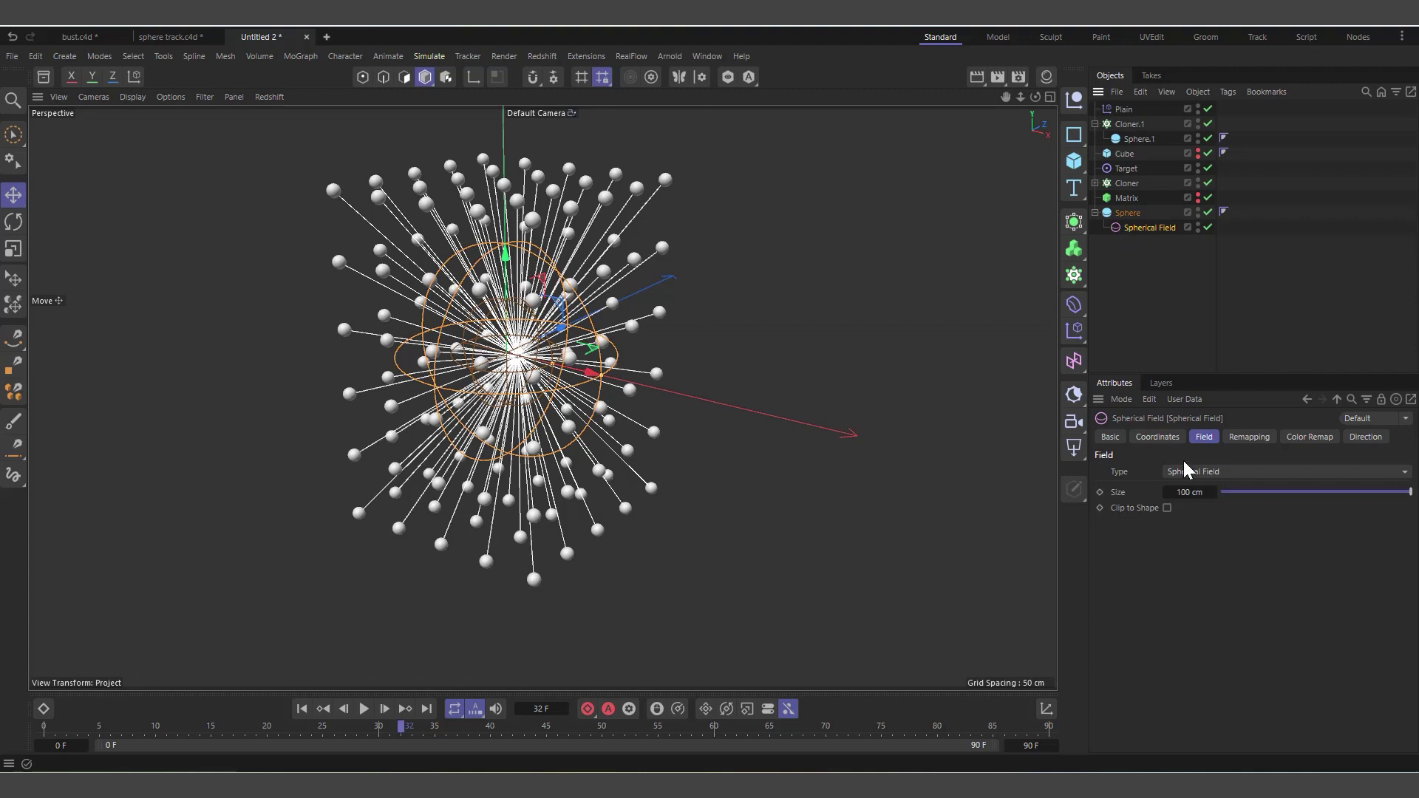
{"action": "left_click", "coordinate": [1156, 437]}
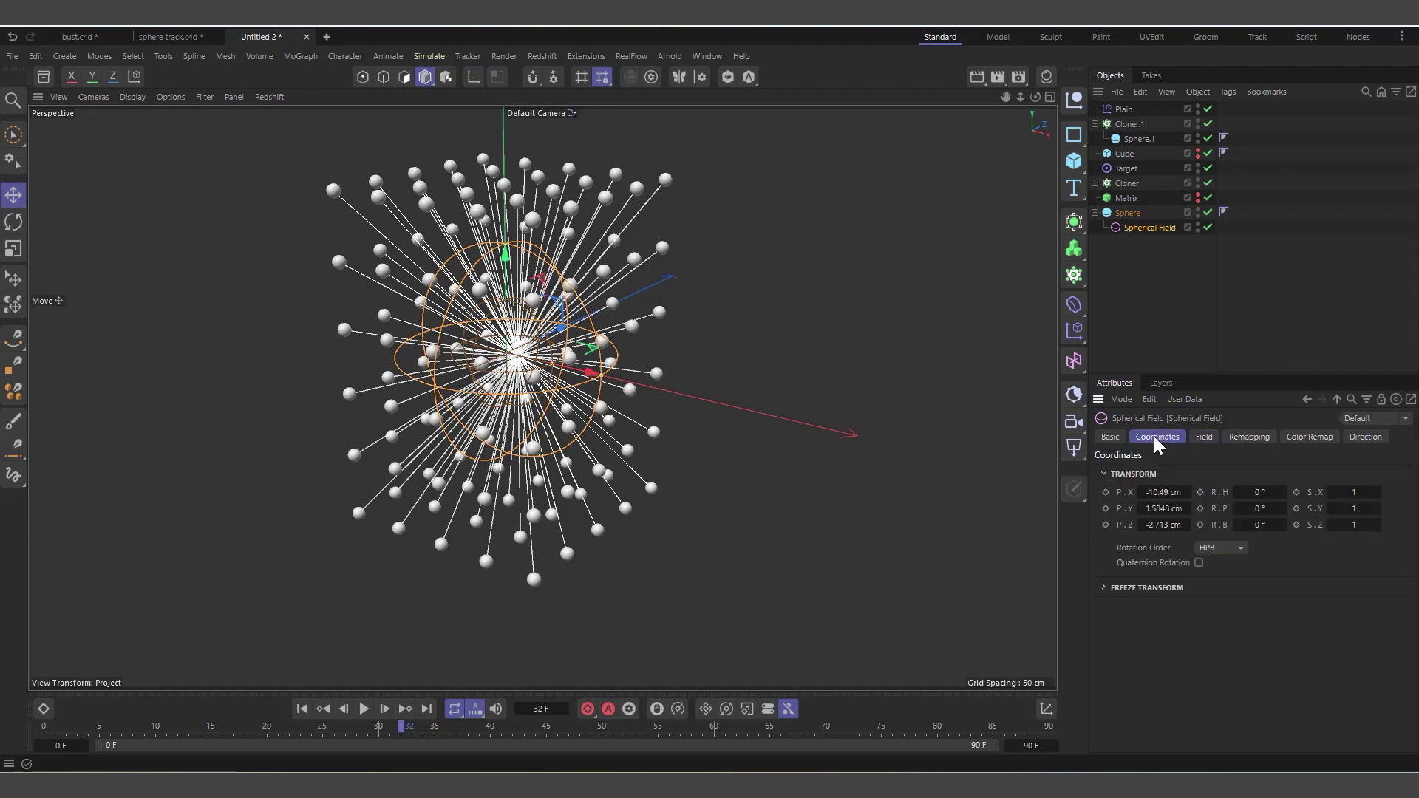
{"action": "right_click", "coordinate": [1186, 506]}
{"action": "right_click", "coordinate": [1186, 522]}
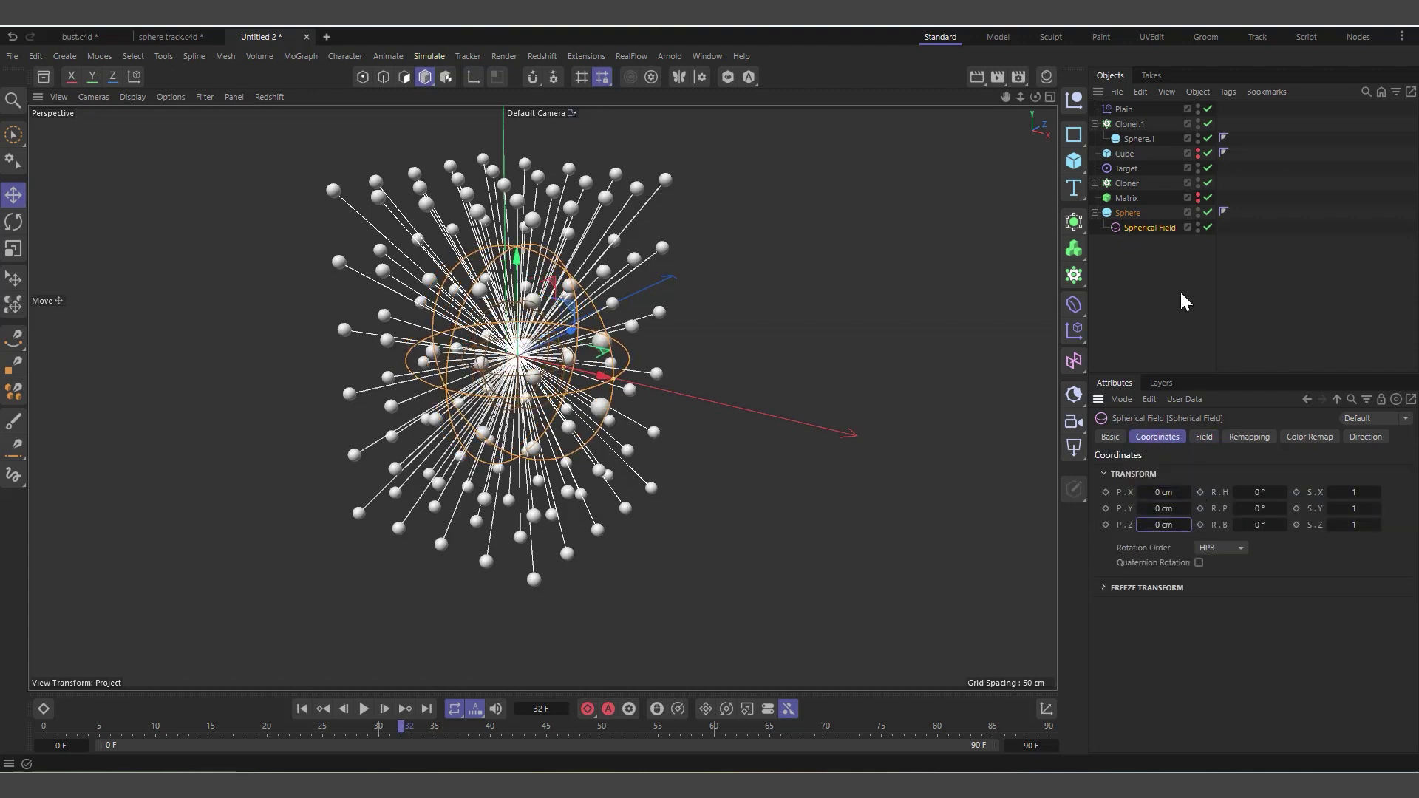
- Hide the Spherical Field in the viewport and move the target Sphere to about X 59.5, Y -60, Z 7.7 cm
{"action": "left_click", "coordinate": [1127, 213]}
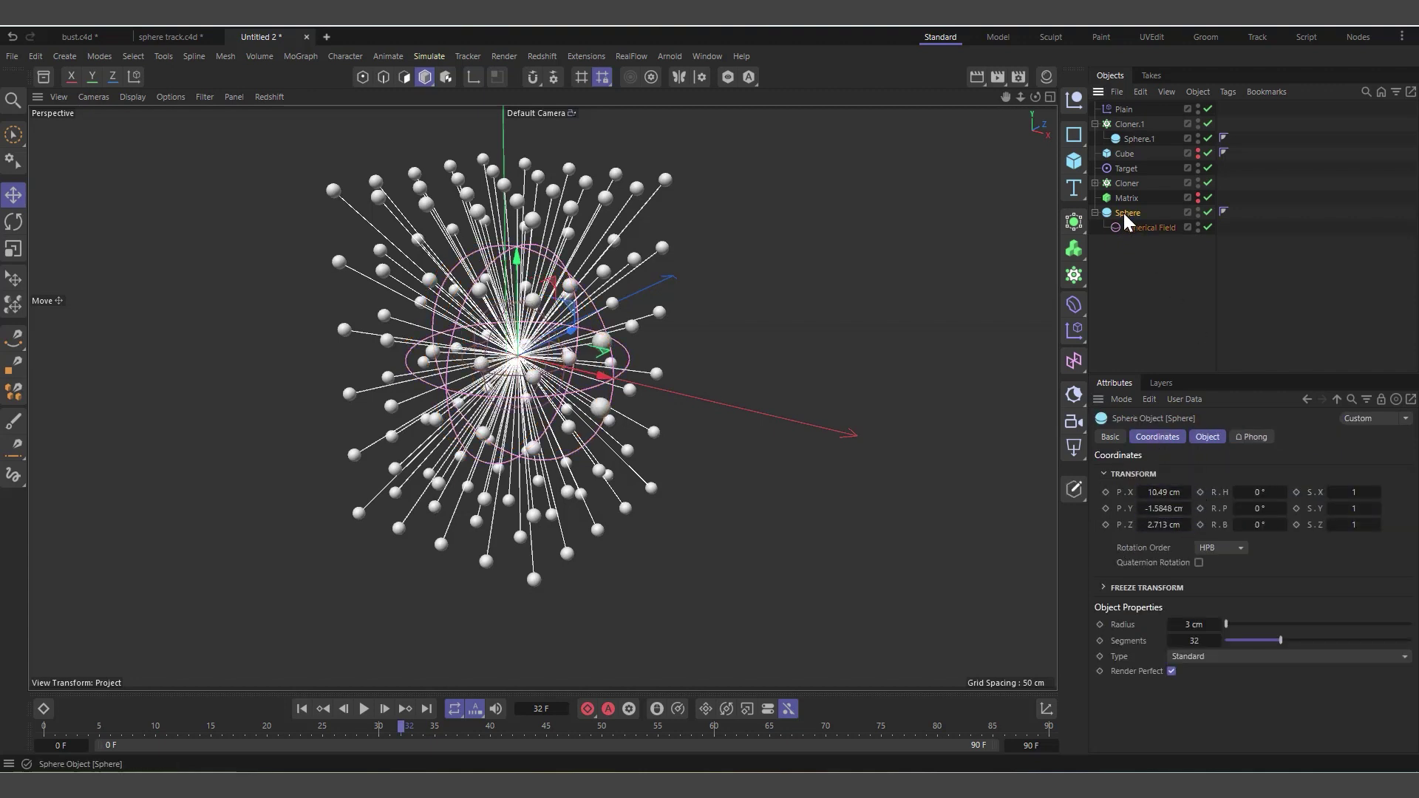
{"action": "left_click", "coordinate": [1198, 224]}
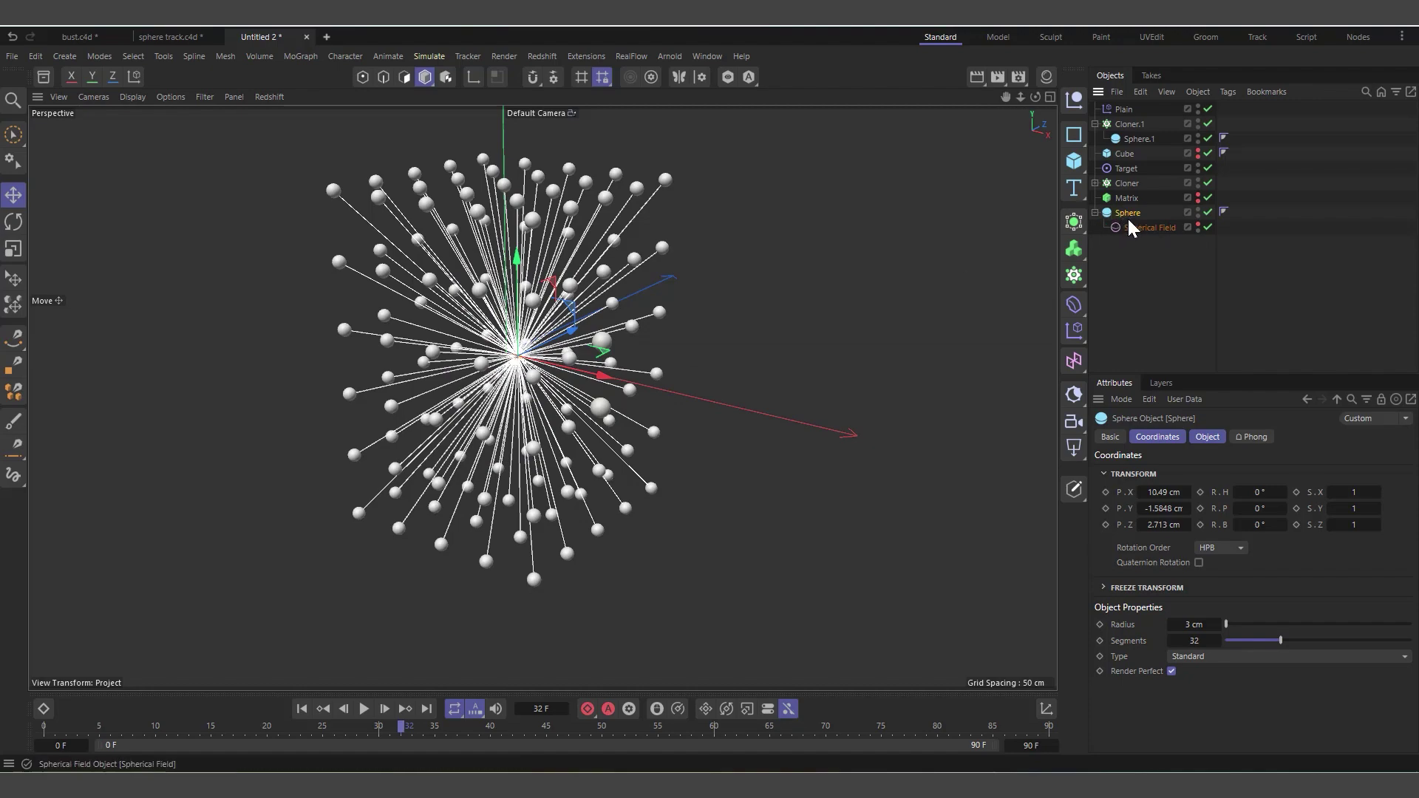
{"action": "left_click_drag", "start_coordinate": [577, 365], "coordinate": [625, 429]}
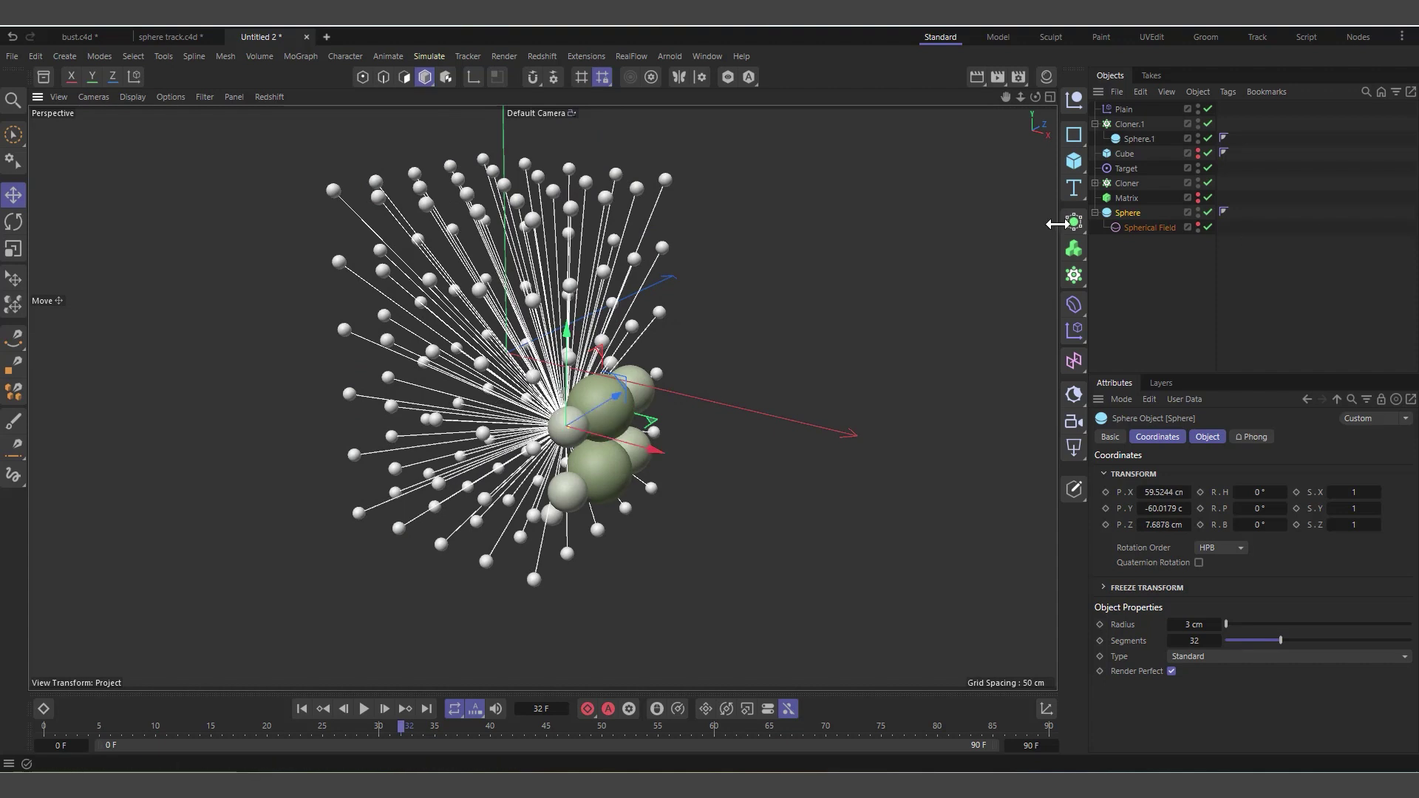
- Move the target Sphere toward the base of the clone grid, to about X 26.8, Y -102.6, Z -14.4 cm
{"action": "scroll", "coordinate": [522, 151], "scroll_direction": "up", "scroll_amount": 1}
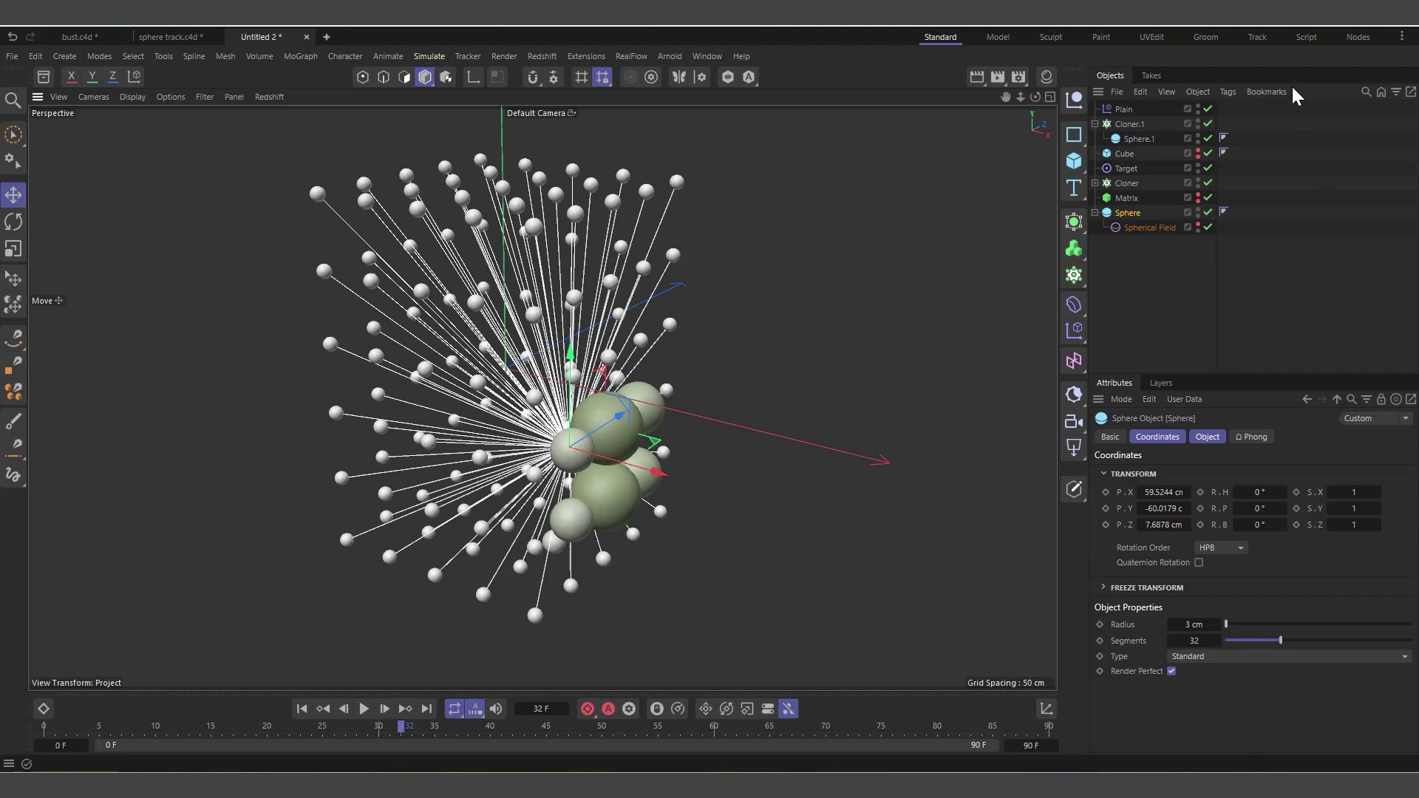
{"action": "left_click", "coordinate": [1042, 122]}
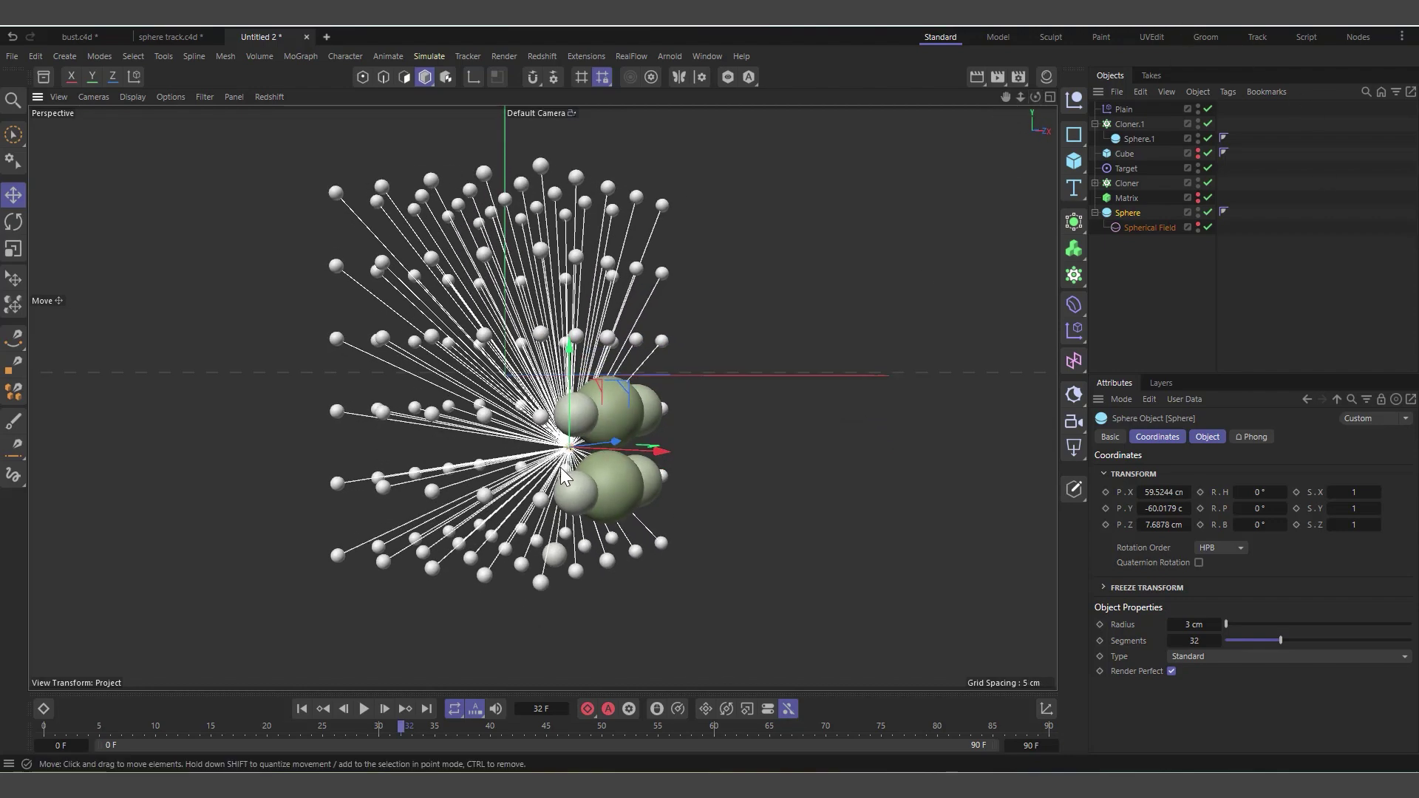
{"action": "left_click_drag", "start_coordinate": [559, 473], "coordinate": [513, 514]}
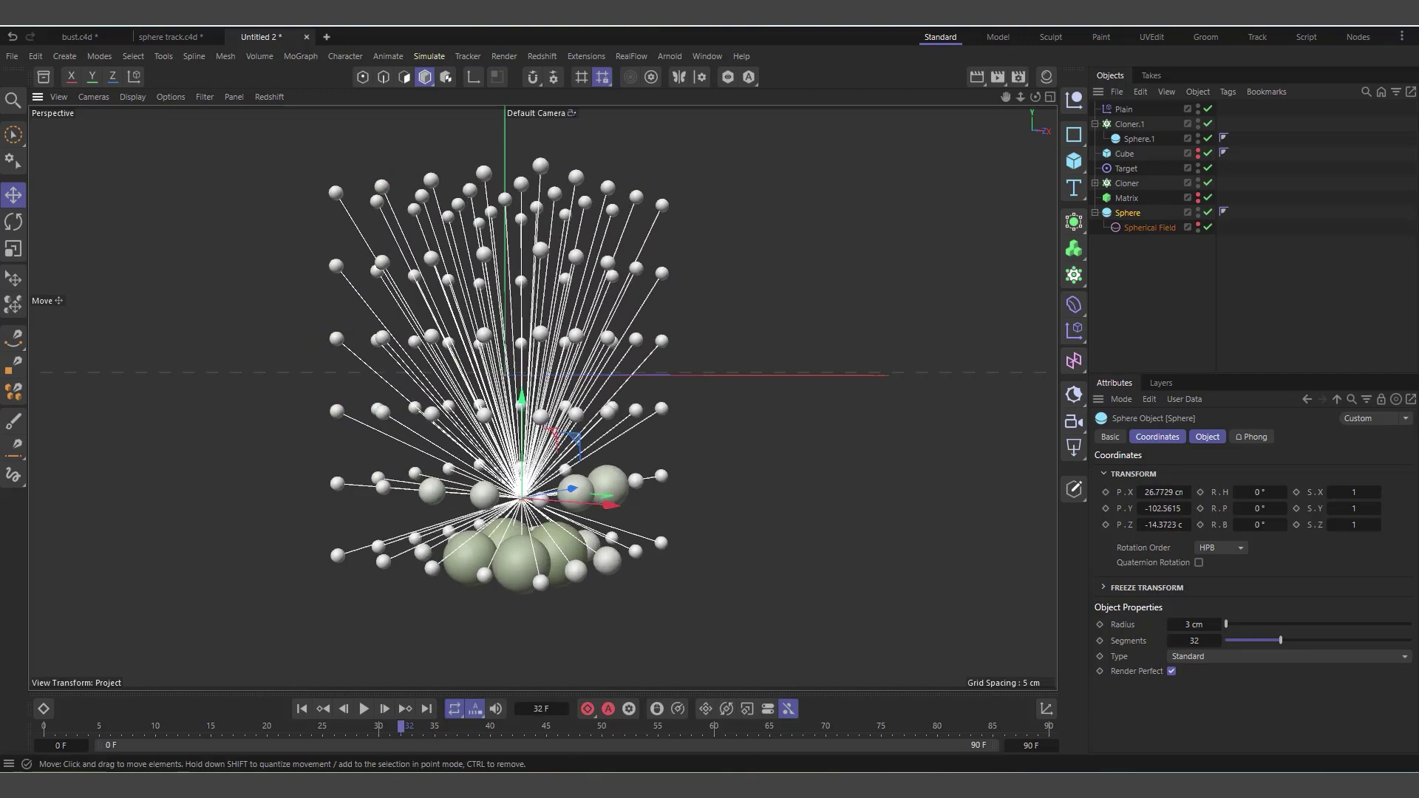